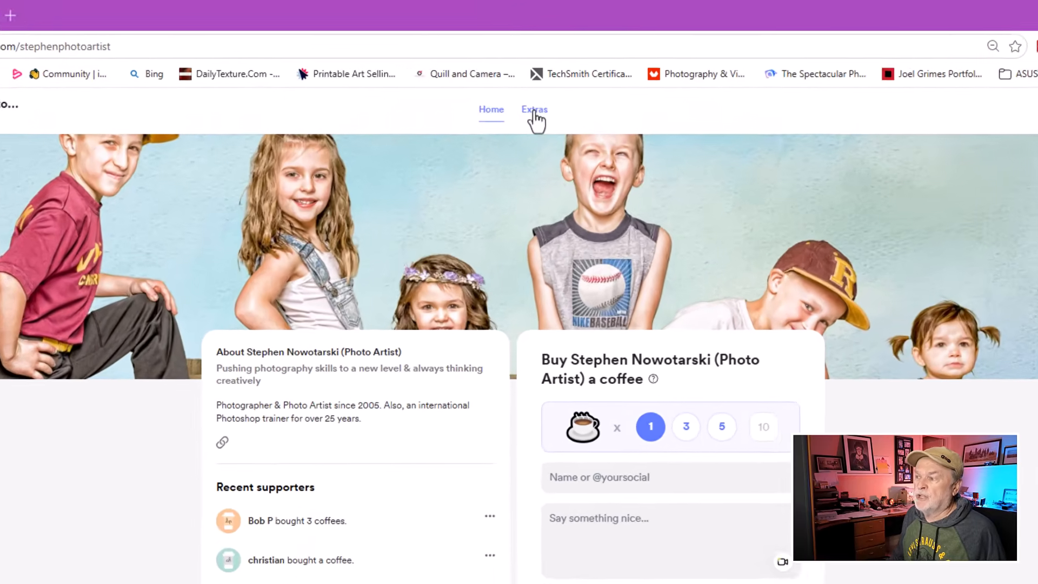
Browse the artist's Extras and view the 3 - Custom Film Frame Templates product with its promo video link.
{"action": "left_click", "coordinate": [530, 82]}
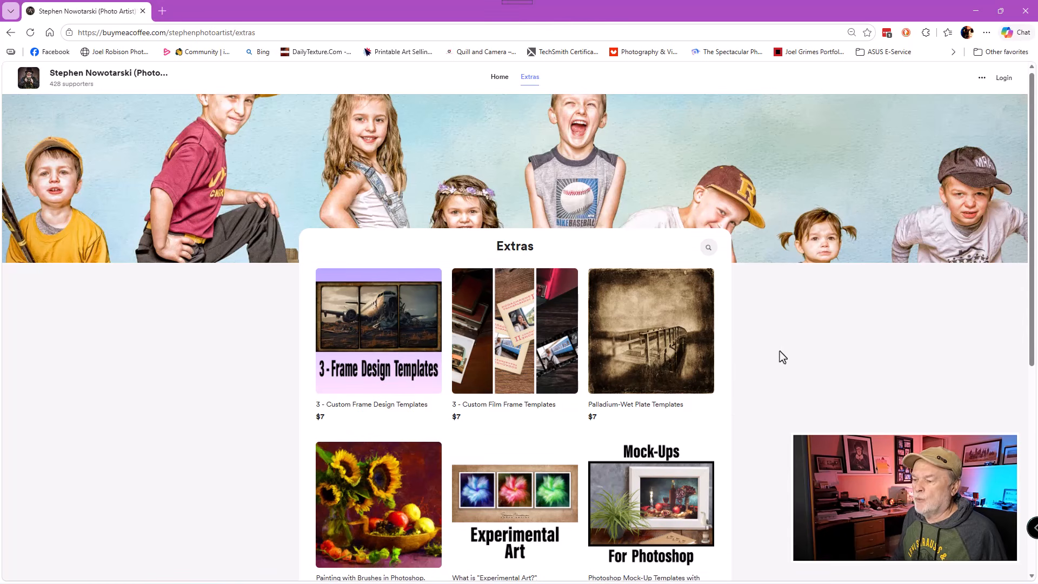
{"action": "scroll", "coordinate": [780, 352], "scroll_direction": "down", "scroll_amount": 1}
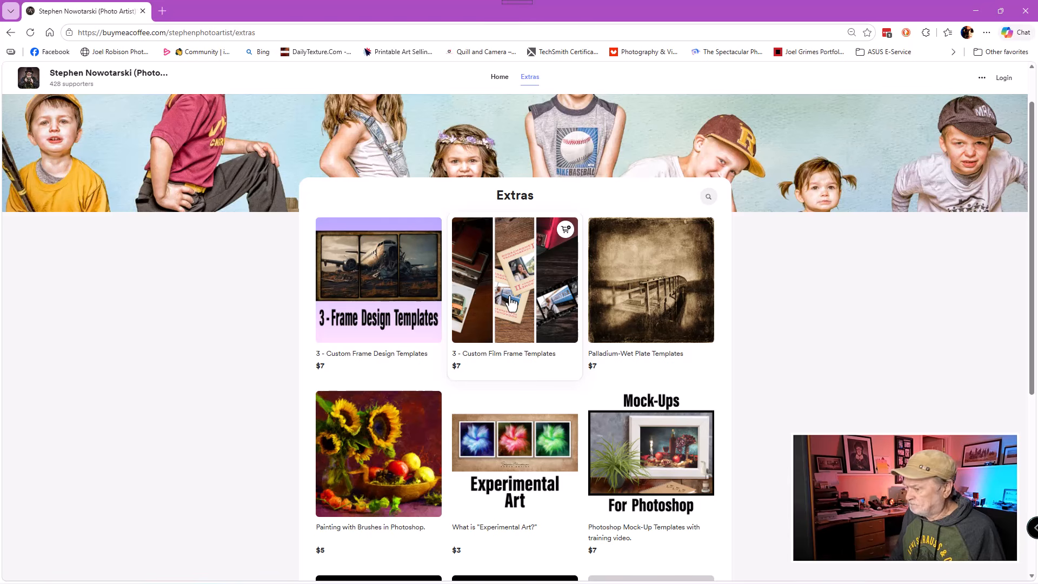
{"action": "left_click", "coordinate": [523, 313]}
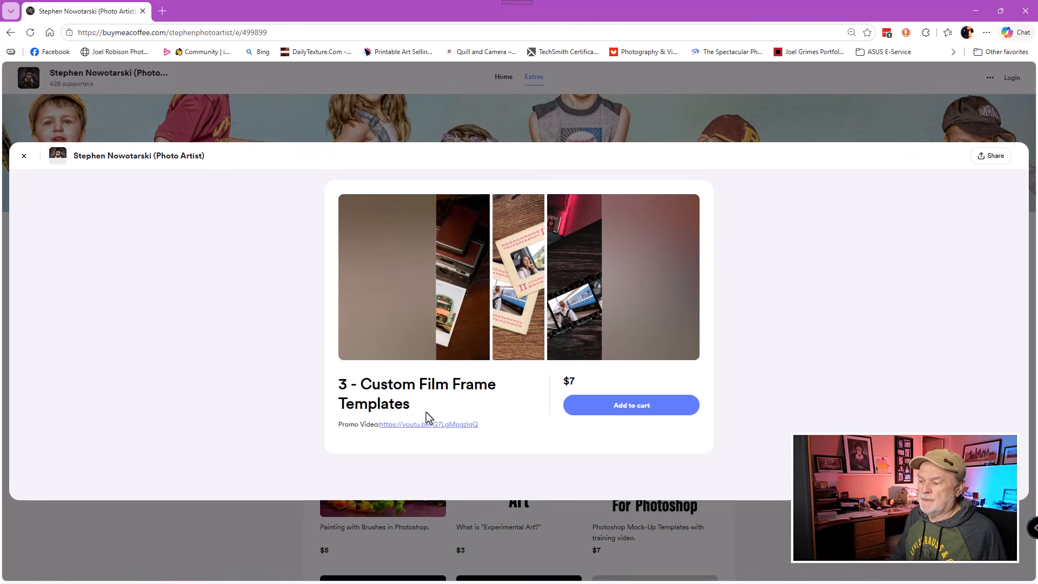
{"action": "left_click", "coordinate": [426, 427]}
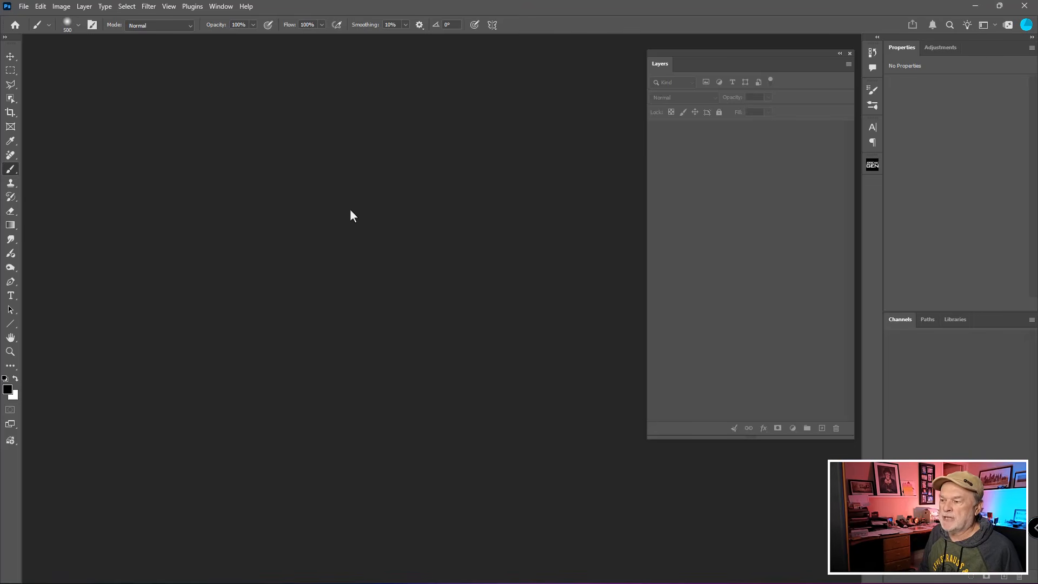
Switch to Photoshop and open Sample.jpg from the Sample Images folder, with the whole image in view.
{"action": "key", "text": "ctrl+o"}
{"action": "left_click", "coordinate": [212, 96]}
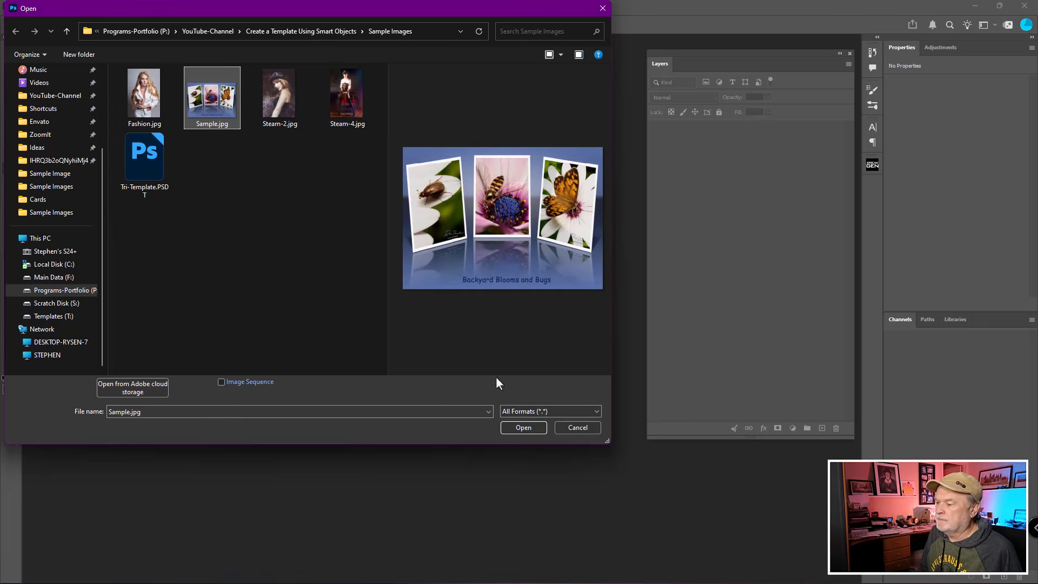
{"action": "left_click", "coordinate": [523, 427]}
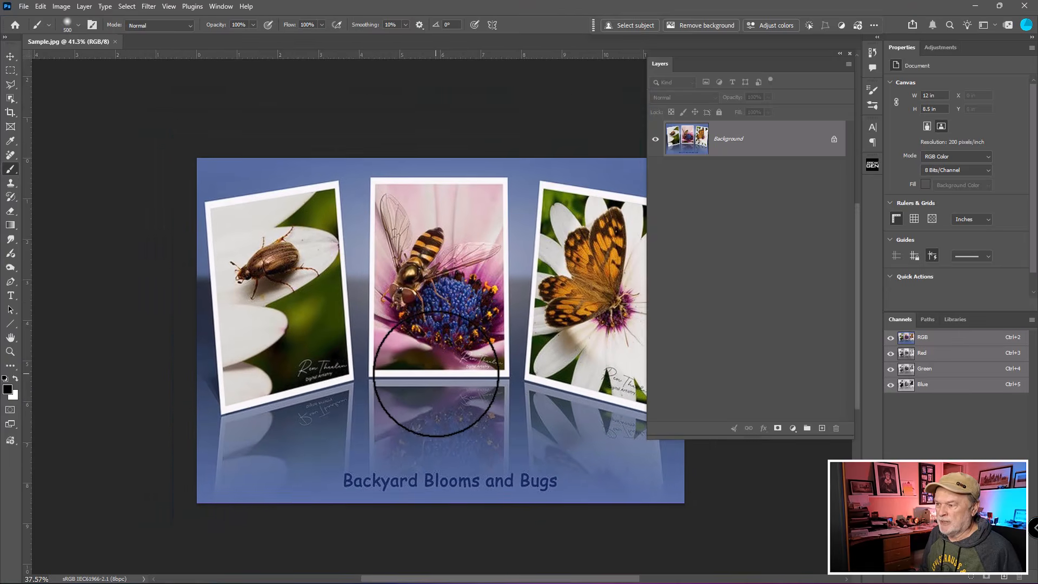
{"action": "left_click_drag", "start_coordinate": [462, 355], "coordinate": [337, 285]}
{"action": "scroll", "coordinate": [400, 314], "scroll_direction": "down", "scroll_amount": 1}
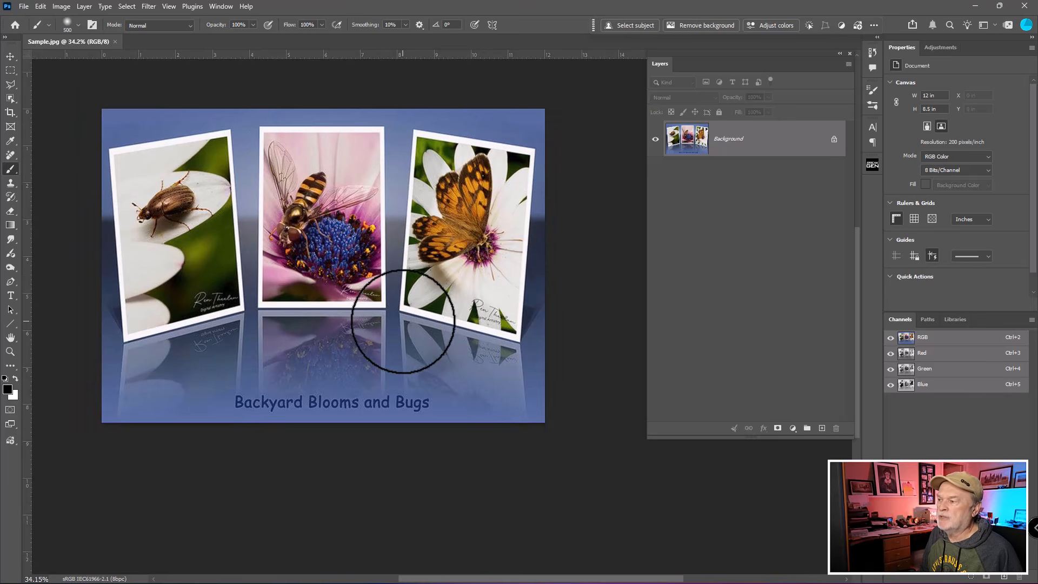
{"action": "mouse_move", "coordinate": [403, 315]}
{"action": "left_mouse_down"}
{"action": "mouse_move", "coordinate": [411, 294]}
{"action": "mouse_move", "coordinate": [380, 285]}
{"action": "left_mouse_up"}
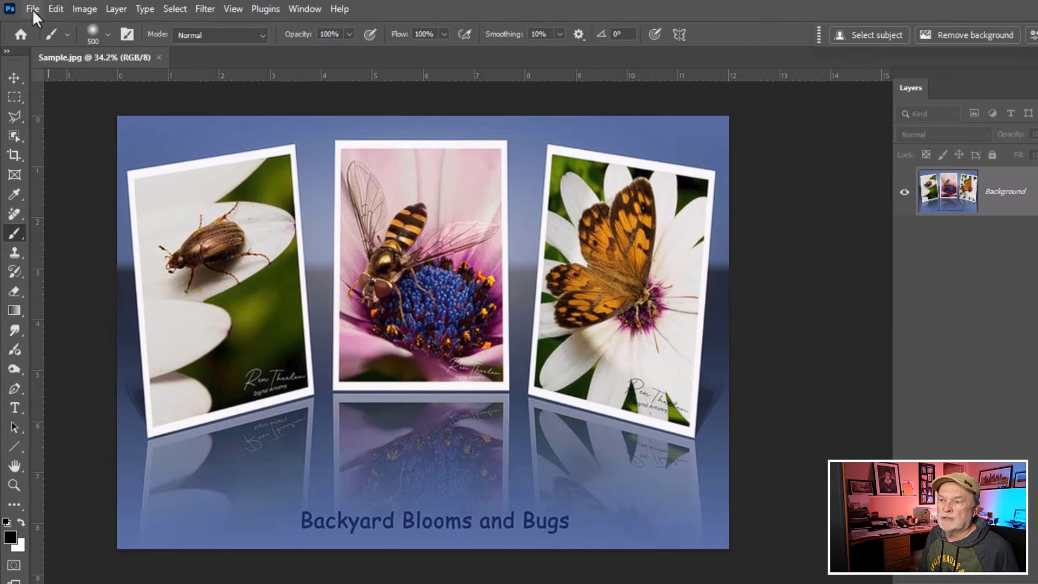
Create a new document 12 × 8.5 inches at 200 pixels/inch in 8-bit RGB Color with a white background.
{"action": "left_click", "coordinate": [29, 8]}
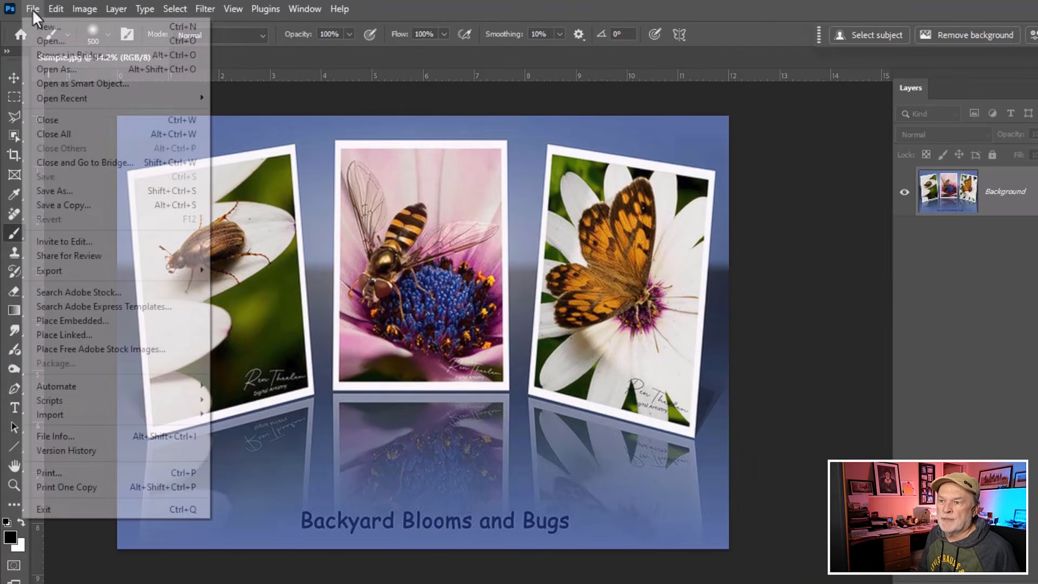
{"action": "left_click", "coordinate": [35, 26]}
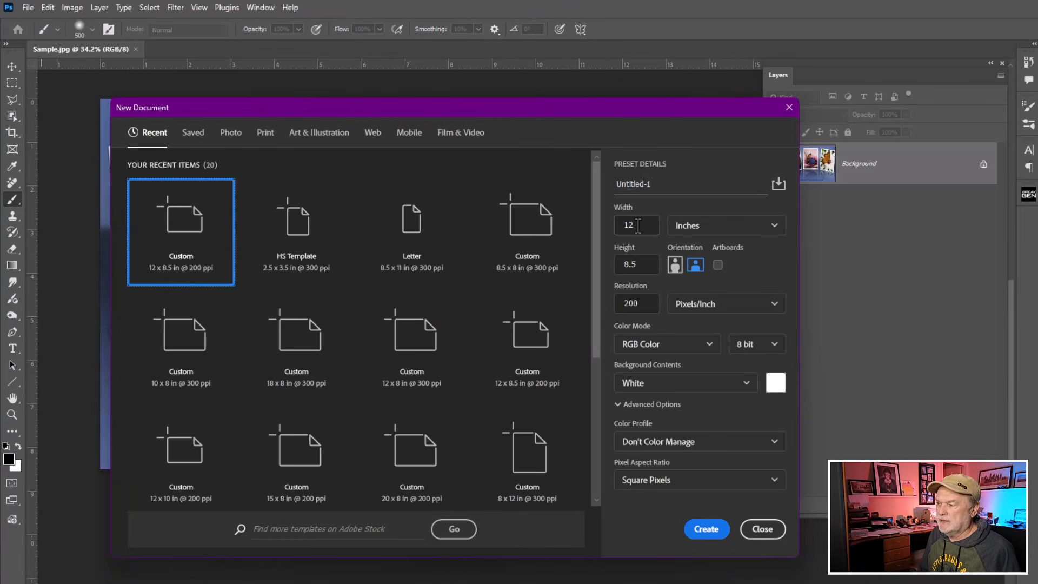
{"action": "left_click", "coordinate": [643, 266]}
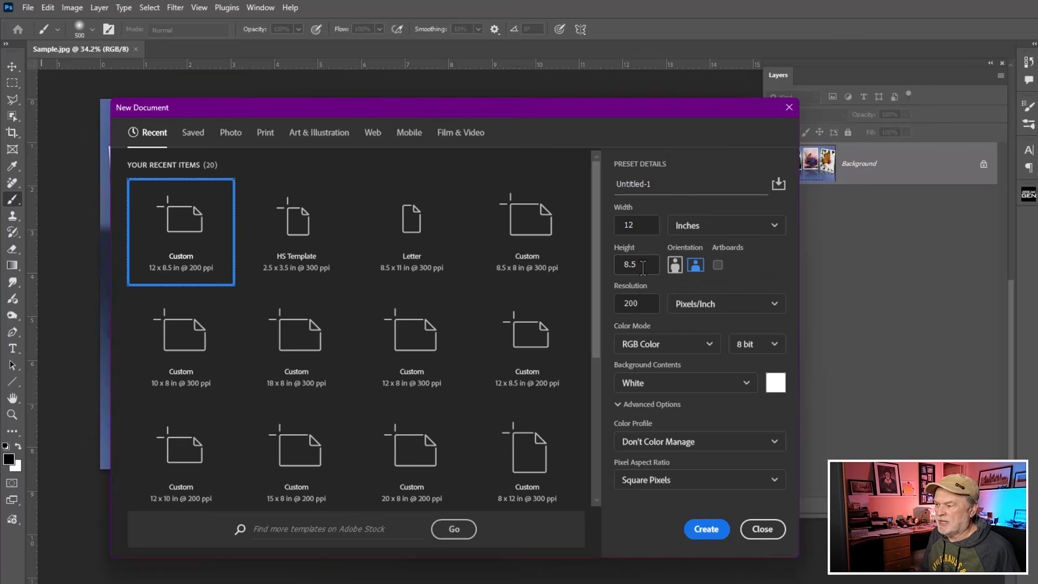
{"action": "left_click", "coordinate": [642, 303]}
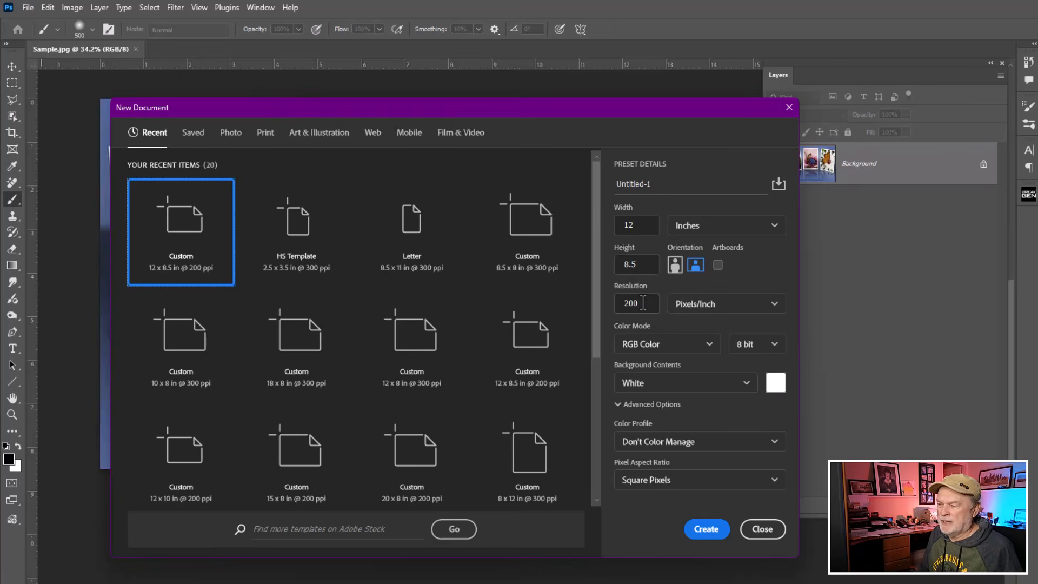
{"action": "left_click", "coordinate": [712, 528]}
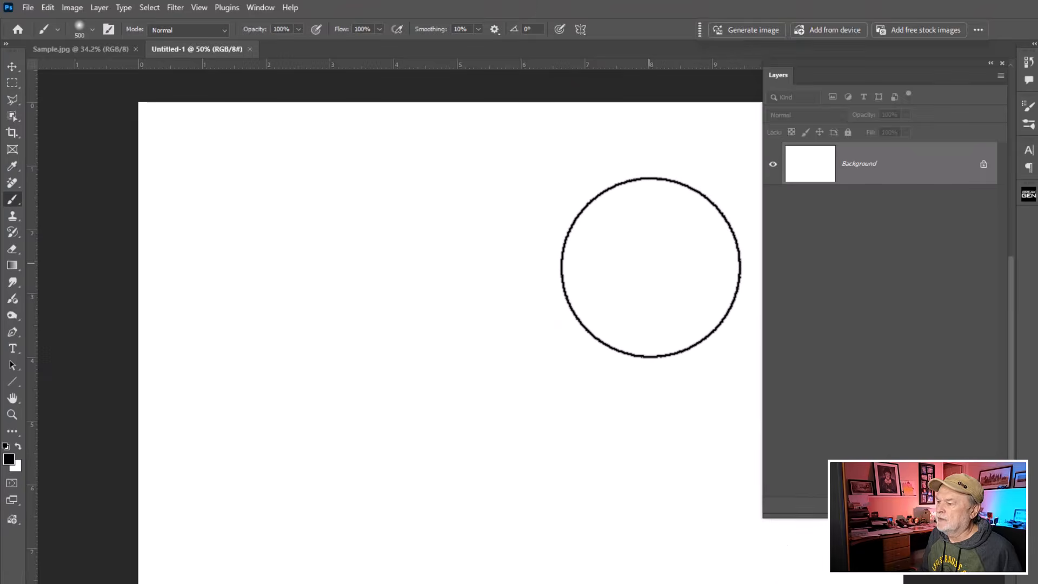
{"action": "left_click_drag", "start_coordinate": [651, 273], "coordinate": [503, 257]}
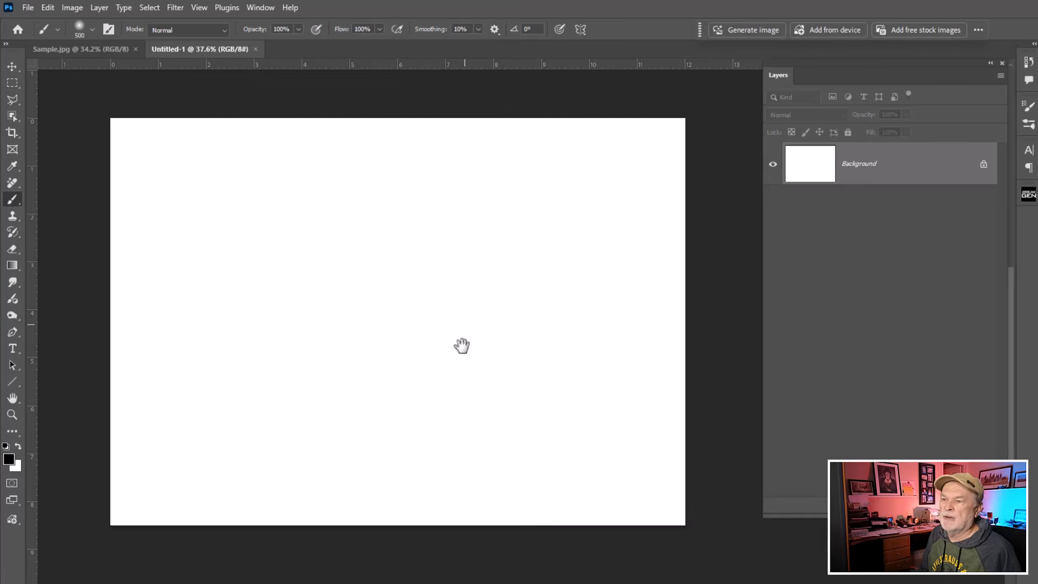
Copy the Background layer of Sample.jpg centered into the blank document and close Sample.jpg.
{"action": "left_click", "coordinate": [94, 49]}
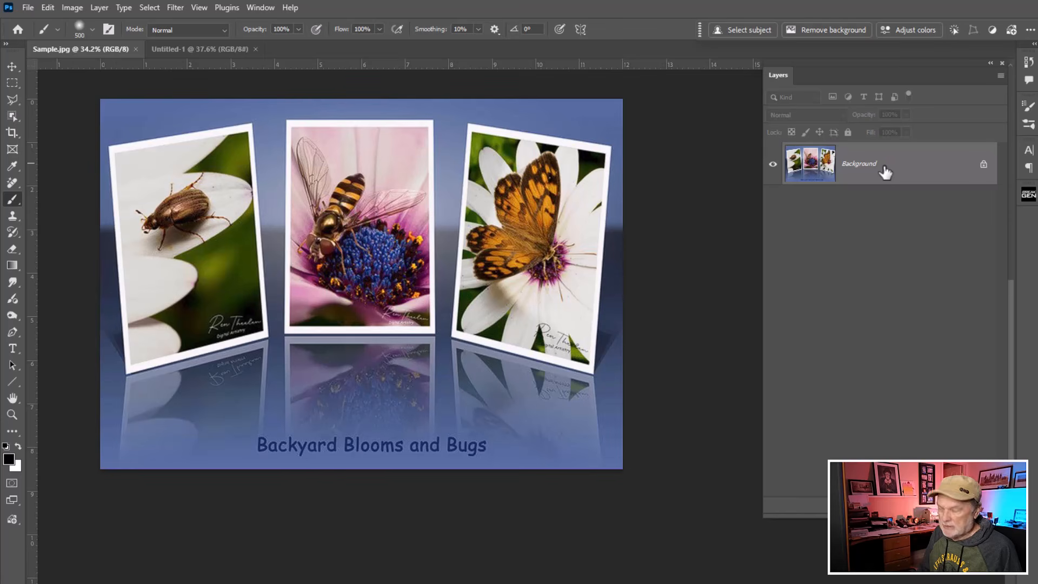
{"action": "mouse_move", "coordinate": [885, 172]}
{"action": "left_mouse_down"}
{"action": "mouse_move", "coordinate": [774, 173]}
{"action": "mouse_move", "coordinate": [234, 47]}
{"action": "mouse_move", "coordinate": [415, 352]}
{"action": "left_mouse_up"}
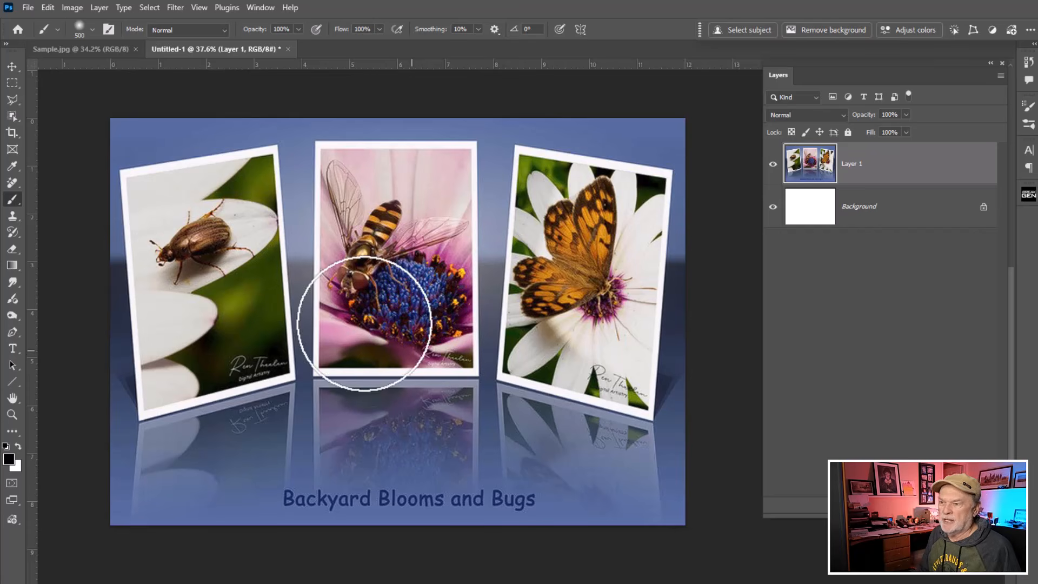
{"action": "left_click", "coordinate": [81, 49]}
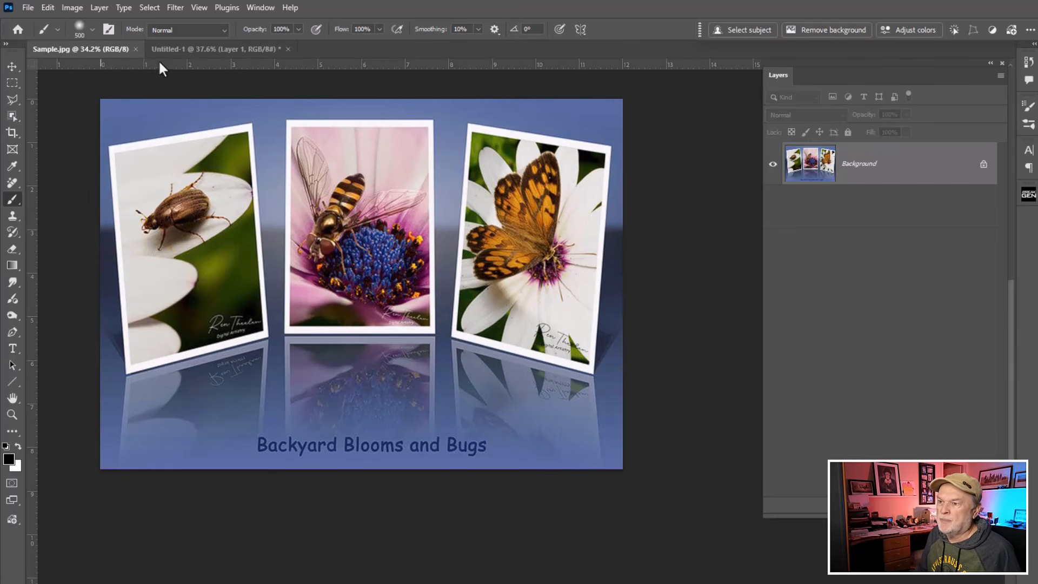
{"action": "left_click", "coordinate": [136, 49]}
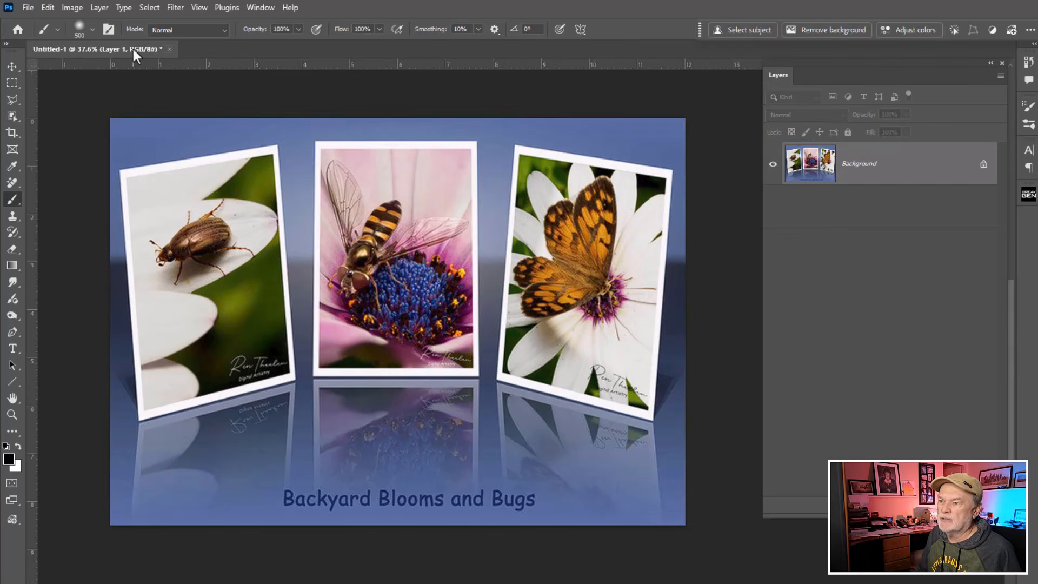
Check the sample layer against the blank canvas and set its opacity to 50%.
{"action": "left_click", "coordinate": [775, 163]}
{"action": "left_click", "coordinate": [774, 163]}
{"action": "left_click", "coordinate": [774, 163]}
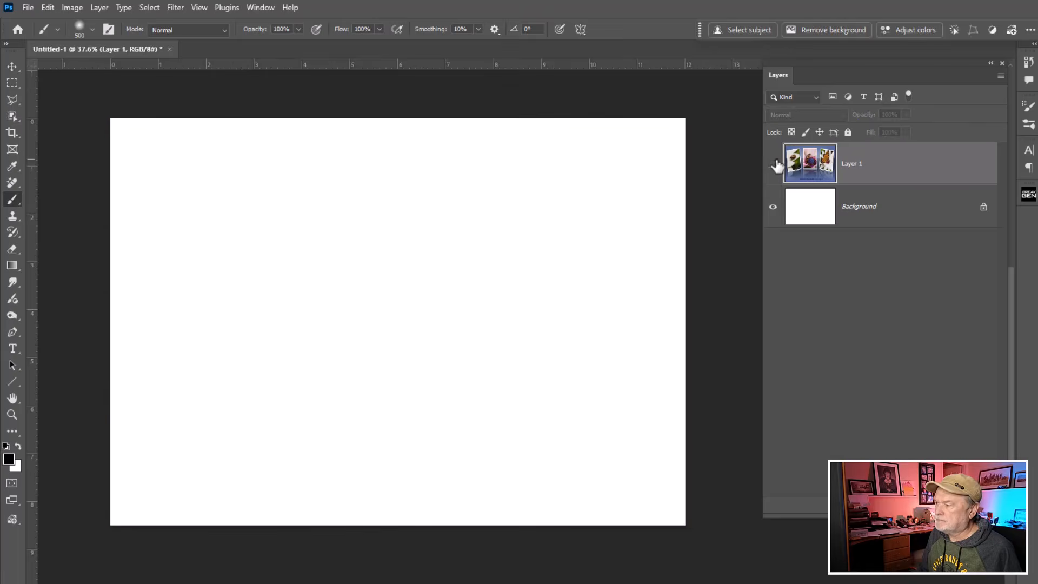
{"action": "left_click", "coordinate": [774, 163]}
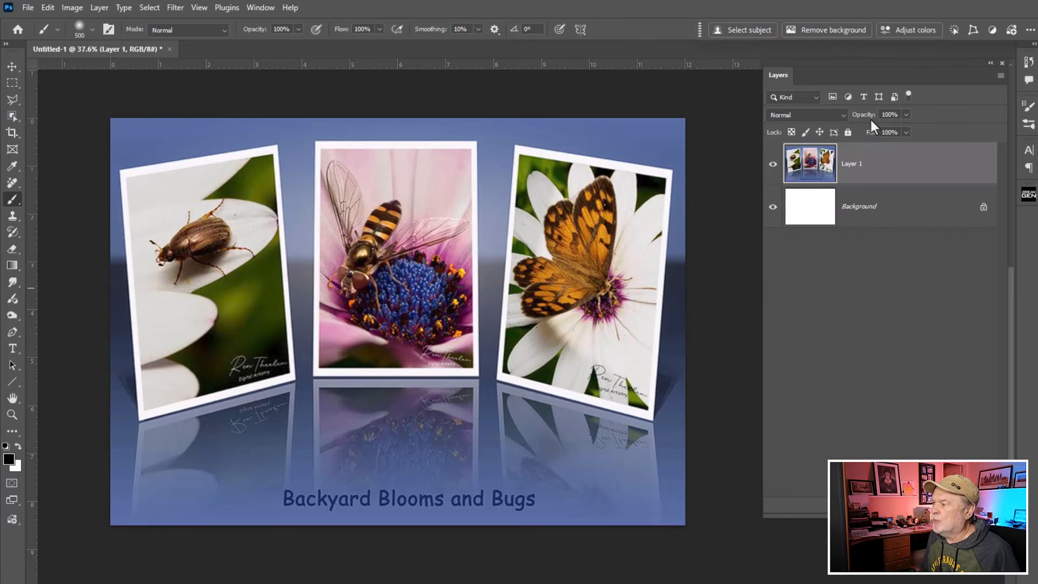
{"action": "mouse_move", "coordinate": [872, 122]}
{"action": "left_mouse_down"}
{"action": "mouse_move", "coordinate": [851, 118]}
{"action": "mouse_move", "coordinate": [858, 121]}
{"action": "left_mouse_up"}
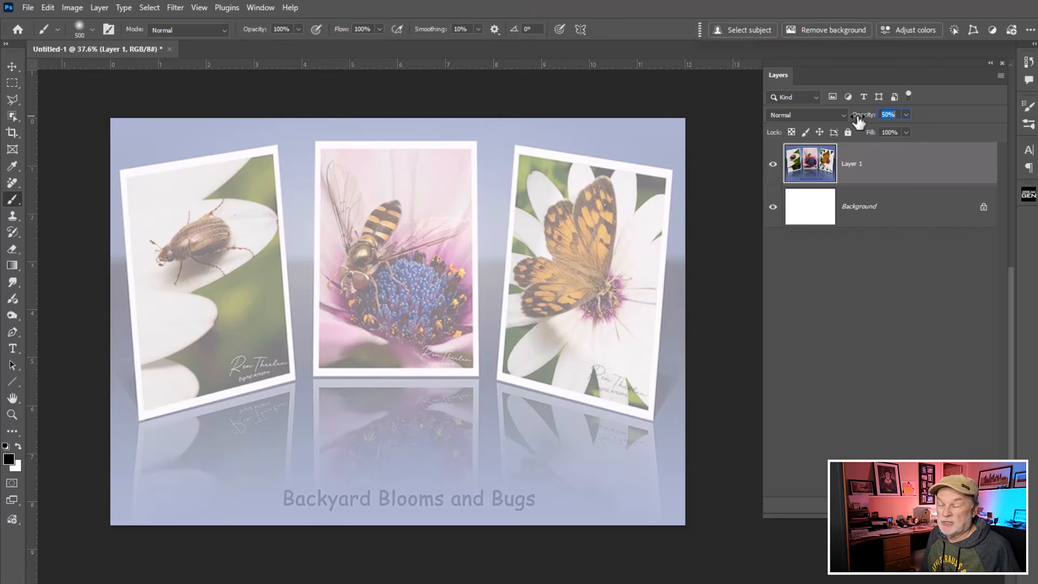
With the sample layer hidden, add a linear 90° Gradient fill layer above the Background using the Blue_24 preset from Blues.
{"action": "left_click", "coordinate": [807, 204]}
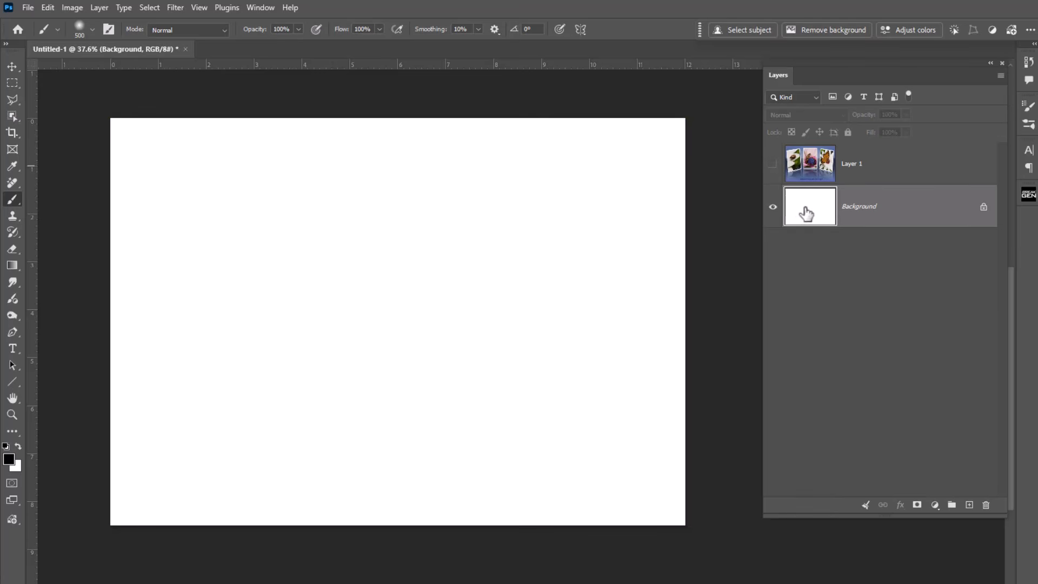
{"action": "left_click", "coordinate": [935, 505]}
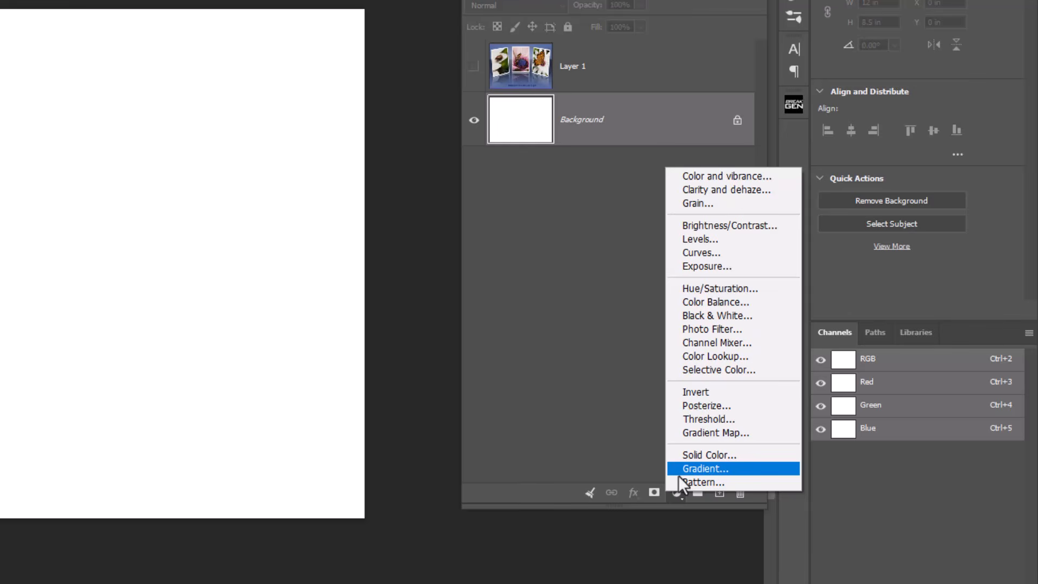
{"action": "left_click", "coordinate": [679, 471]}
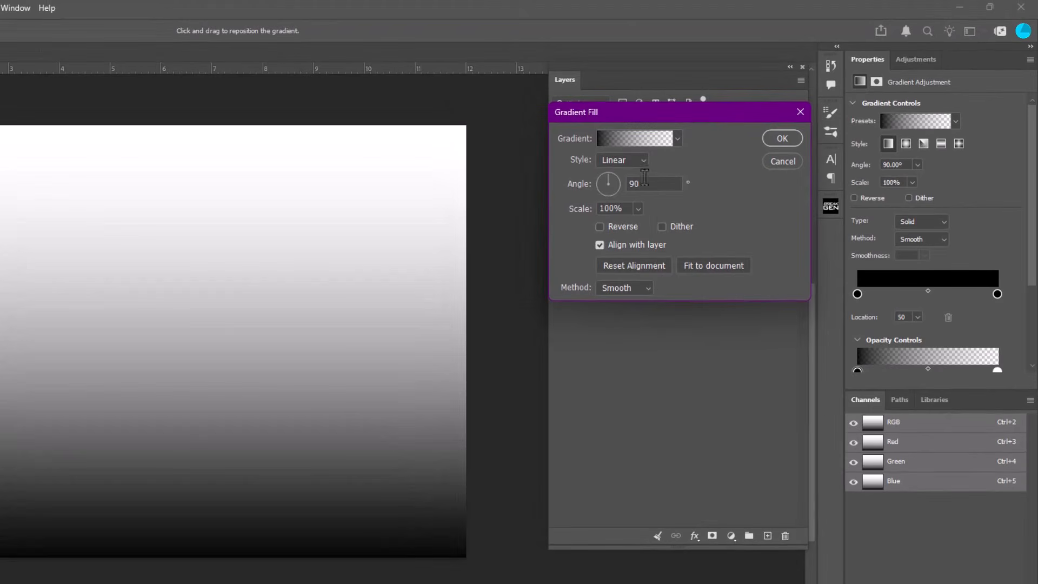
{"action": "left_click", "coordinate": [640, 142]}
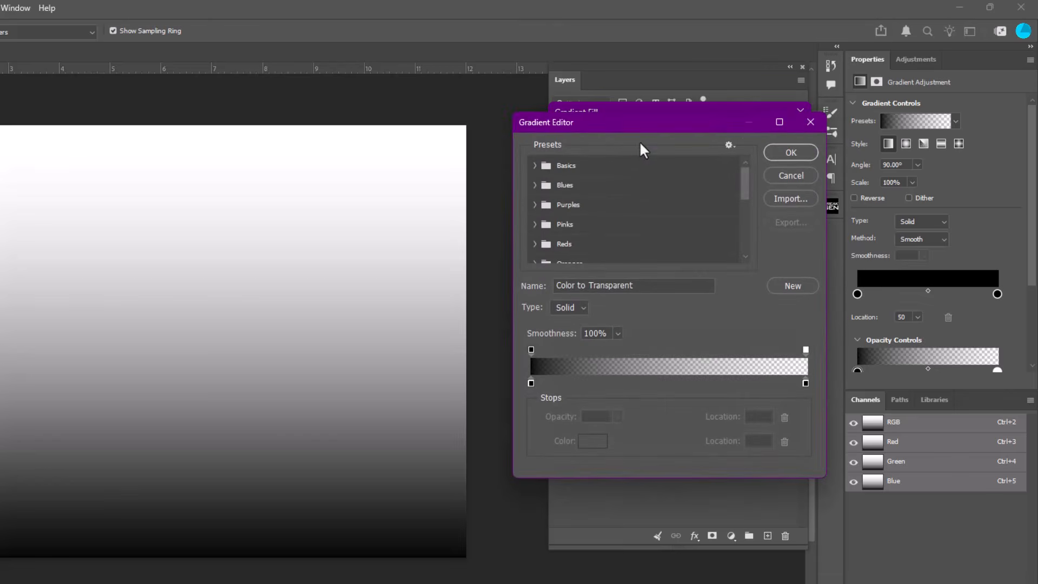
{"action": "left_click", "coordinate": [535, 184]}
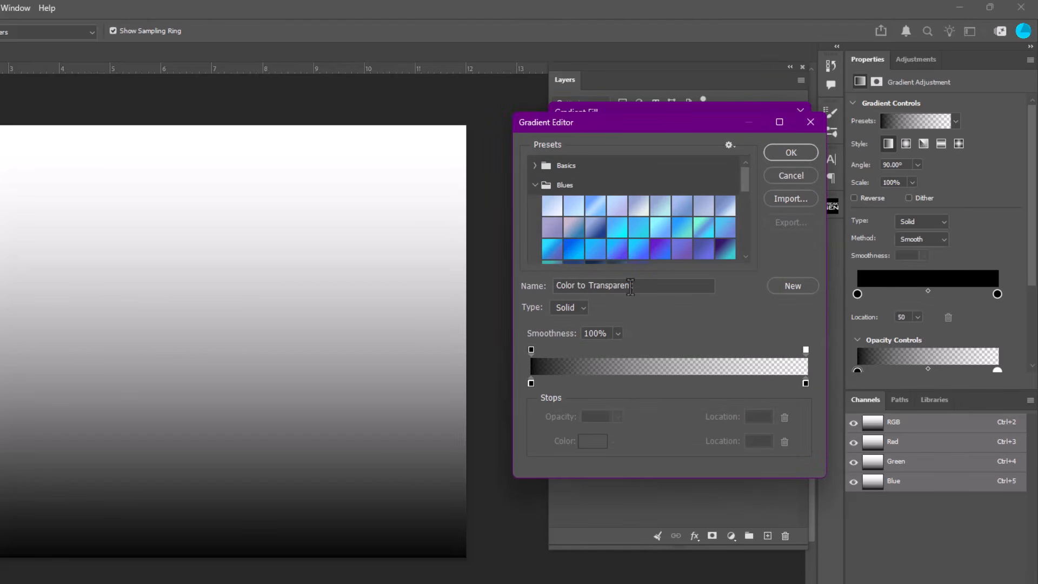
{"action": "left_click", "coordinate": [660, 249]}
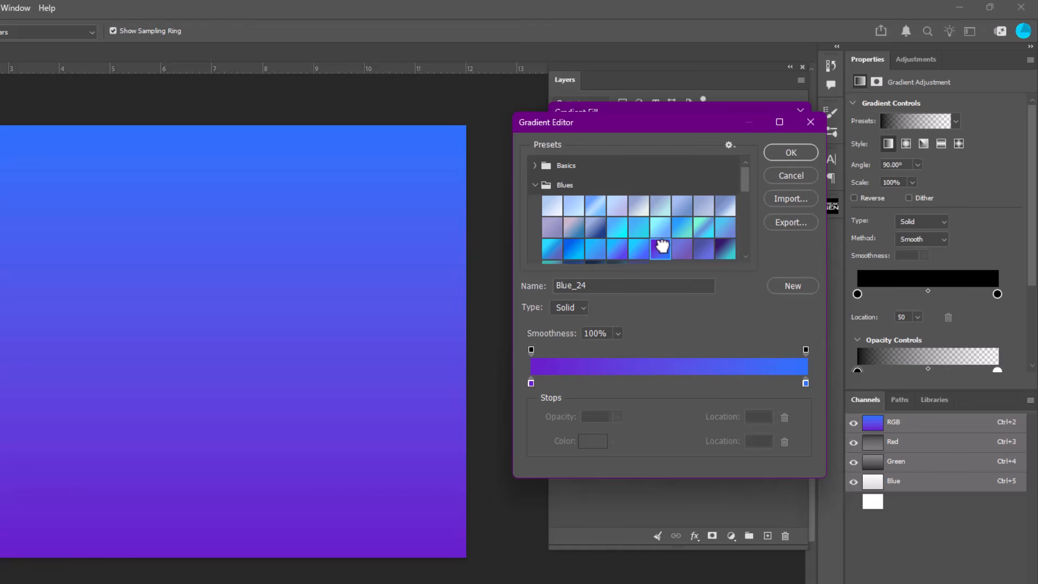
{"action": "left_click", "coordinate": [793, 153]}
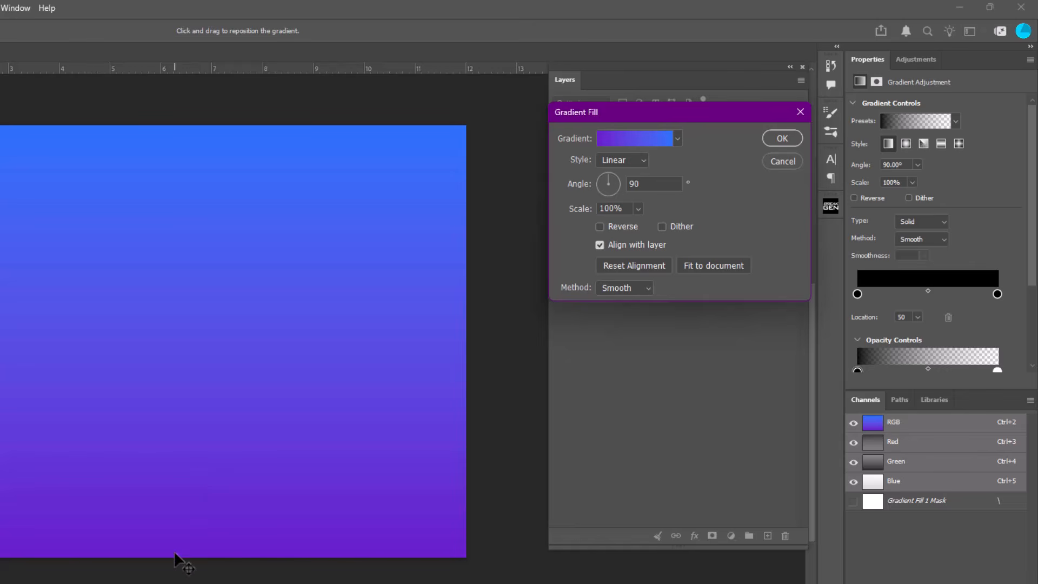
{"action": "left_click", "coordinate": [782, 138]}
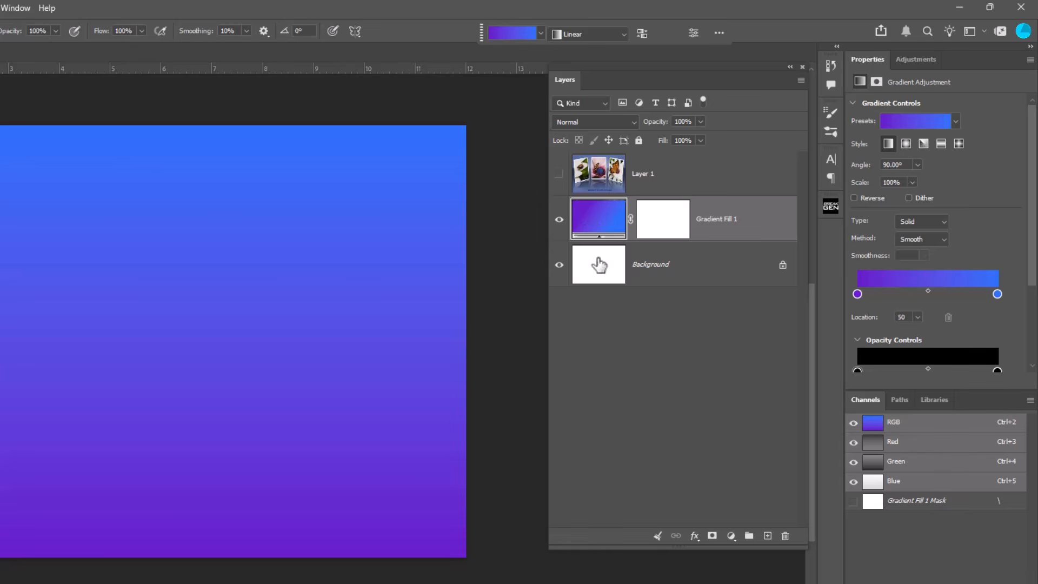
Add a blank layer above the gradient fill and select a rectangle around the center photo's frame, showing Layer 1 only as a guide.
{"action": "left_click", "coordinate": [768, 536]}
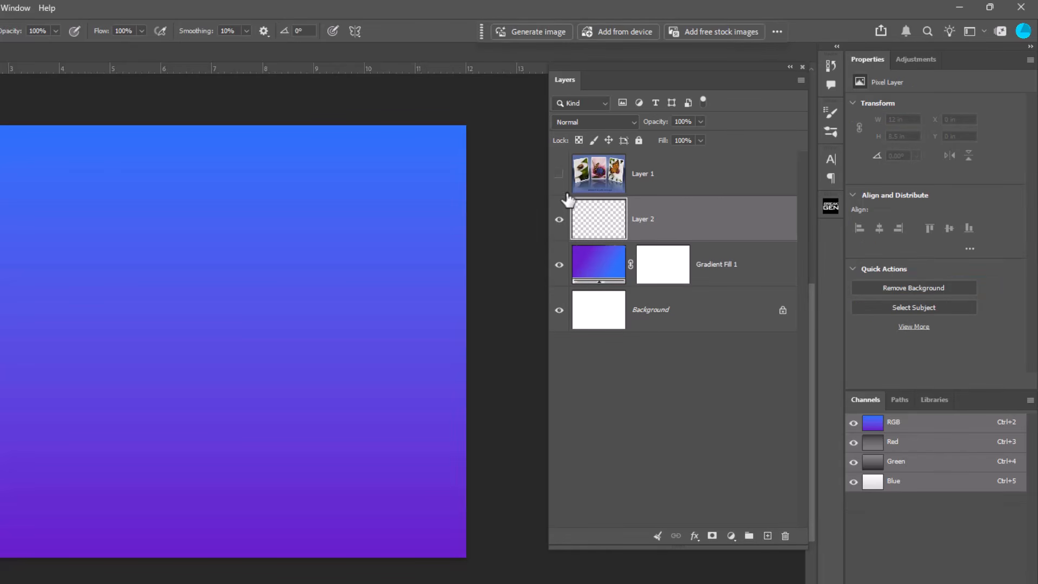
{"action": "left_click", "coordinate": [560, 175]}
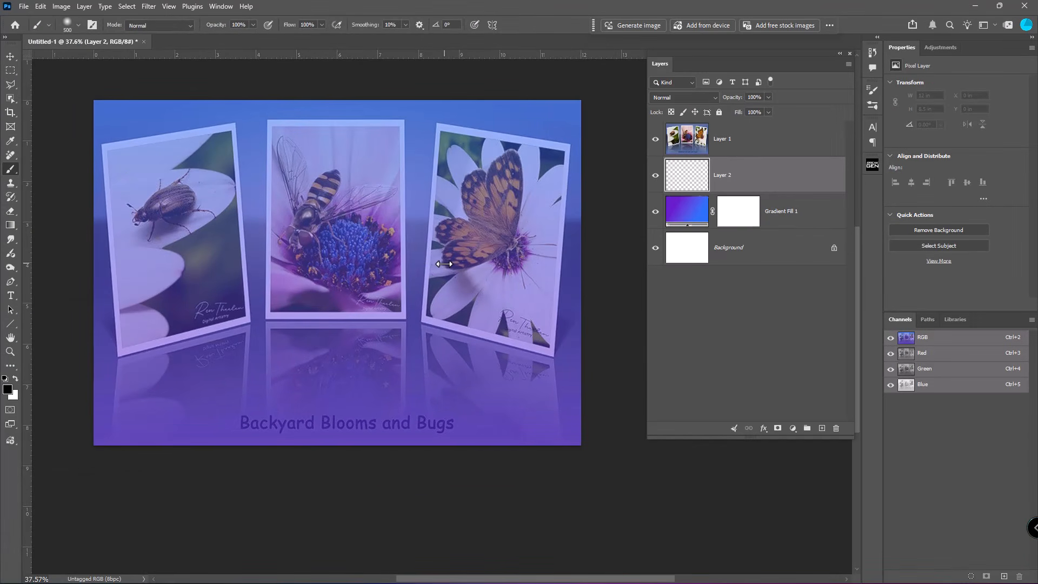
{"action": "key", "text": "m"}
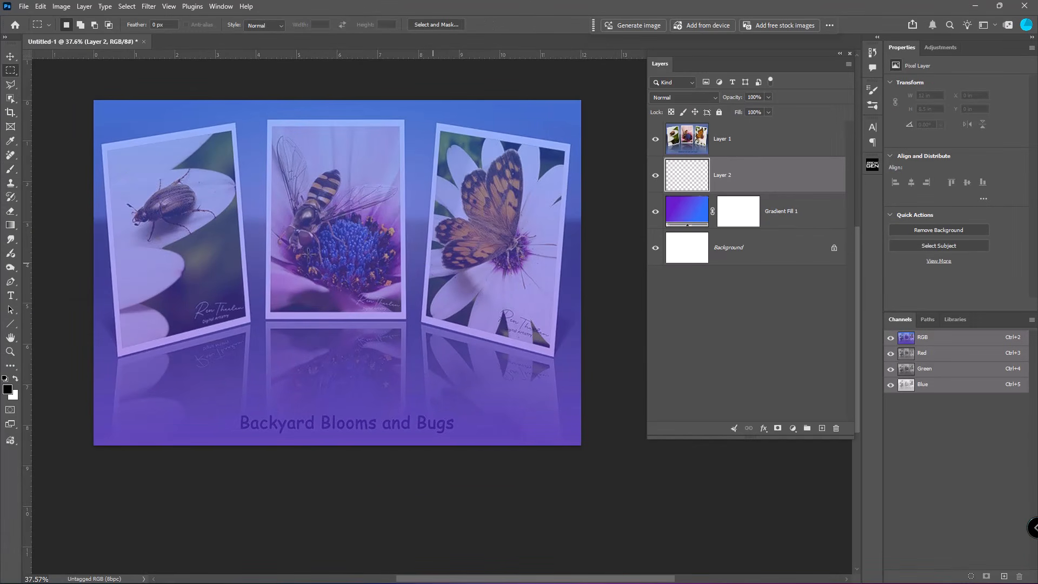
{"action": "left_click", "coordinate": [11, 70]}
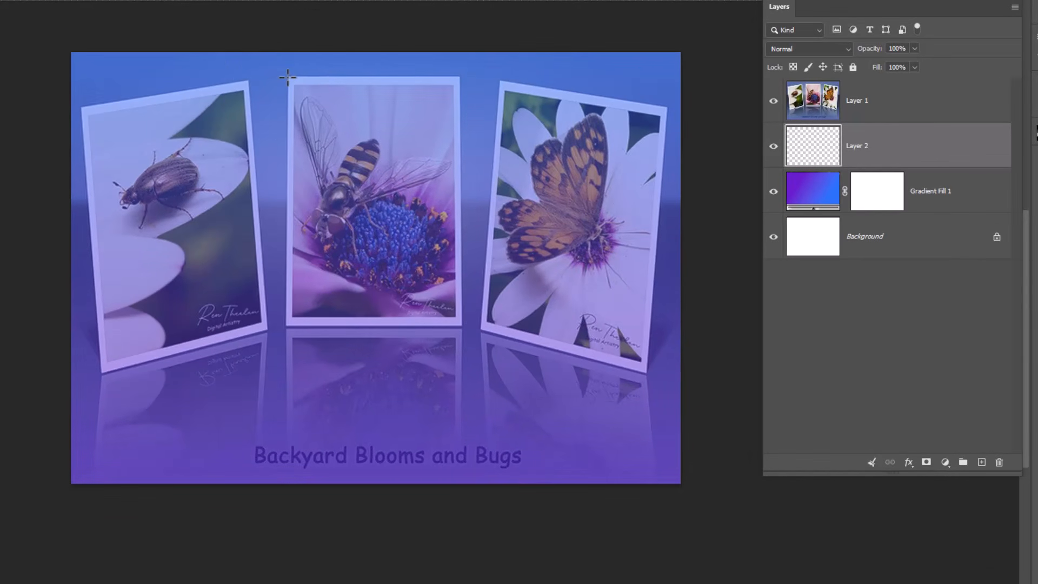
{"action": "left_click_drag", "start_coordinate": [287, 78], "coordinate": [462, 329]}
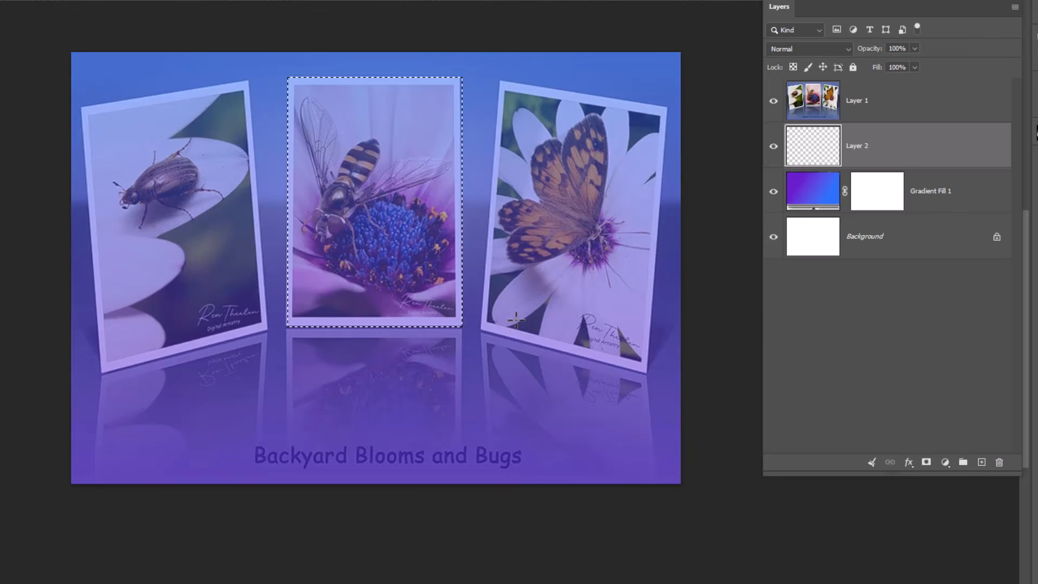
{"action": "left_click", "coordinate": [774, 100]}
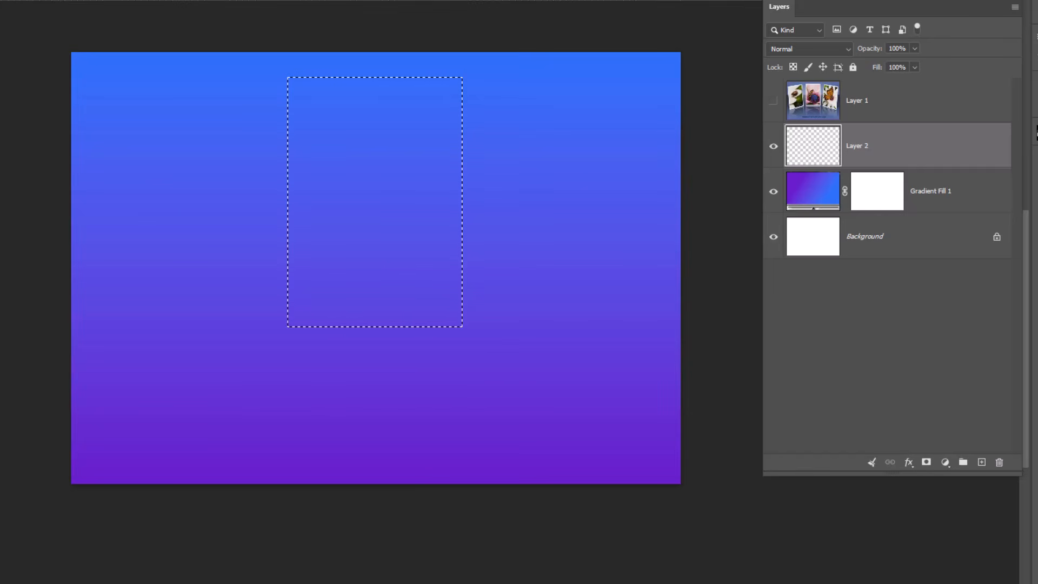
Fill the selected rectangle on Layer 2 with light gray and clear the selection.
{"action": "left_click", "coordinate": [4, 414]}
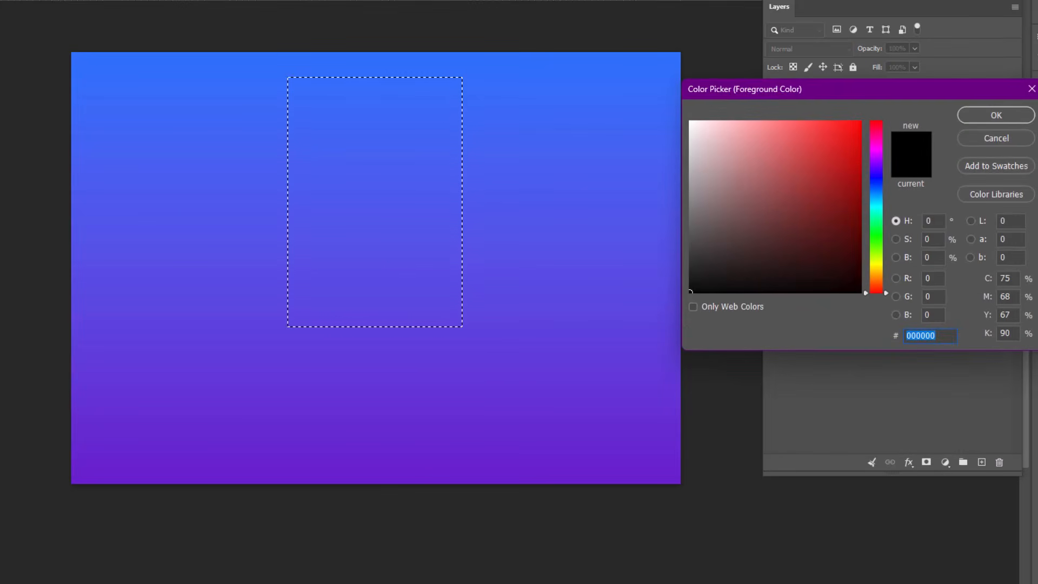
{"action": "left_click_drag", "start_coordinate": [693, 186], "coordinate": [688, 174]}
{"action": "left_click", "coordinate": [994, 120]}
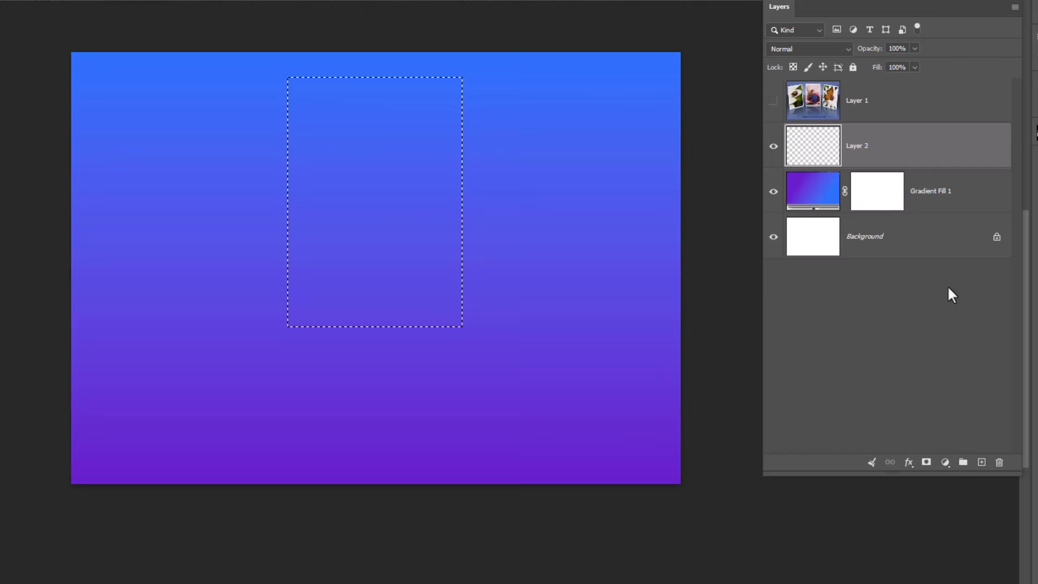
{"action": "key", "text": "alt+BackSpace"}
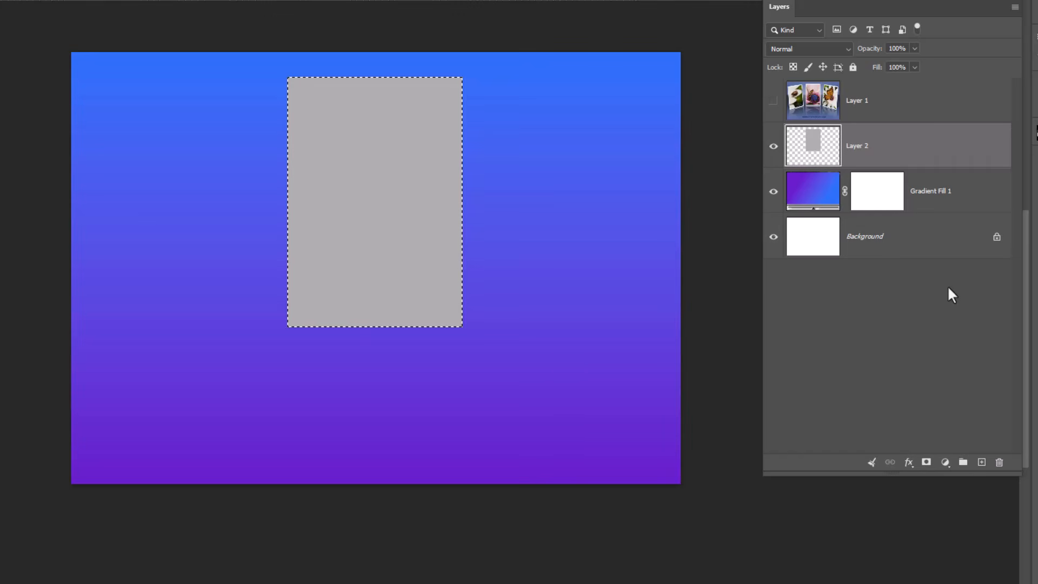
{"action": "key", "text": "ctrl+d"}
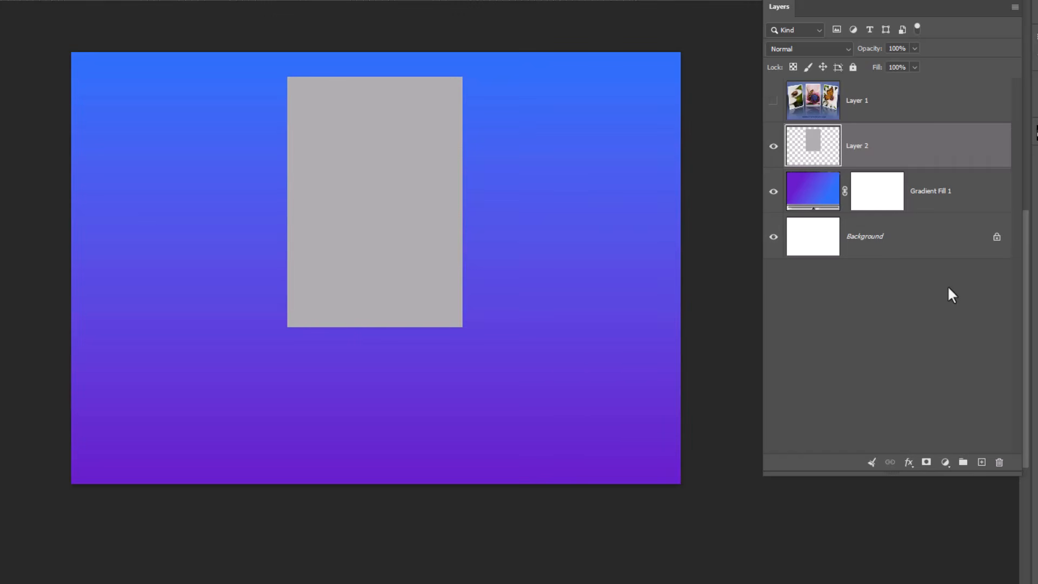
Check the gray rectangle by toggling Layer 2's visibility and convert the layer to a Smart Object.
{"action": "left_click", "coordinate": [774, 146]}
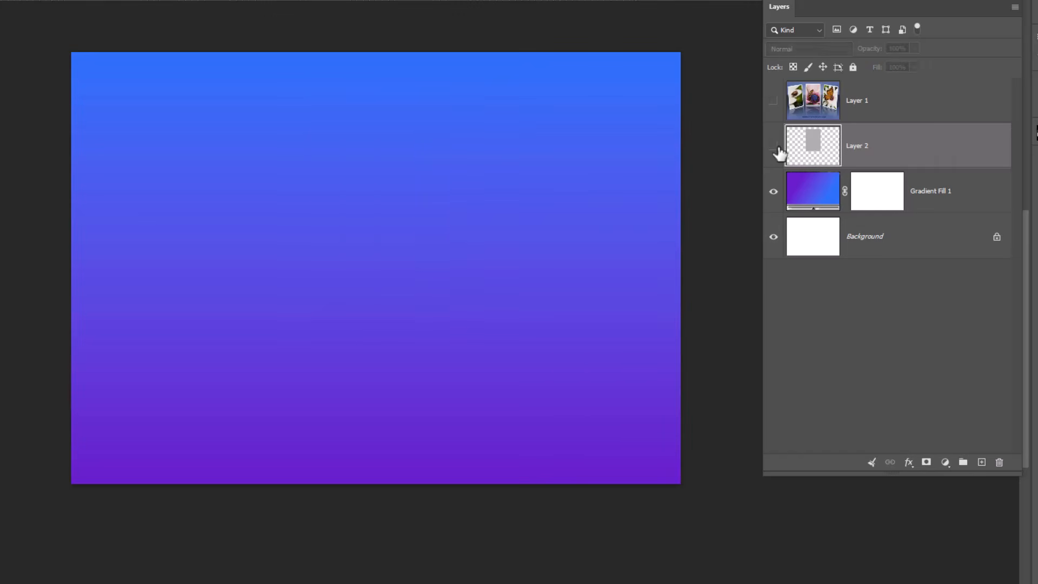
{"action": "left_click", "coordinate": [773, 146]}
{"action": "left_click", "coordinate": [774, 146]}
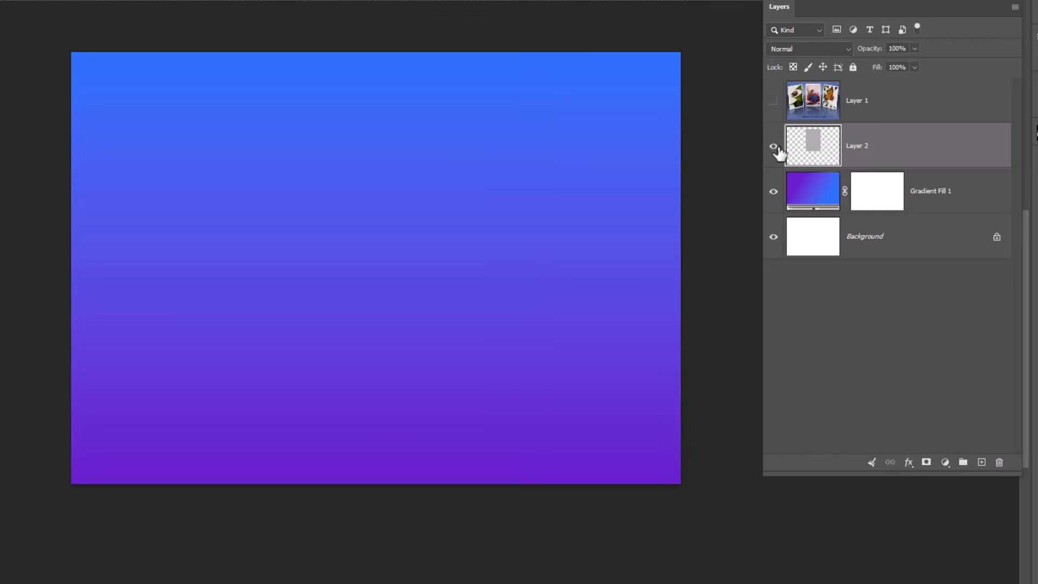
{"action": "left_click", "coordinate": [774, 146]}
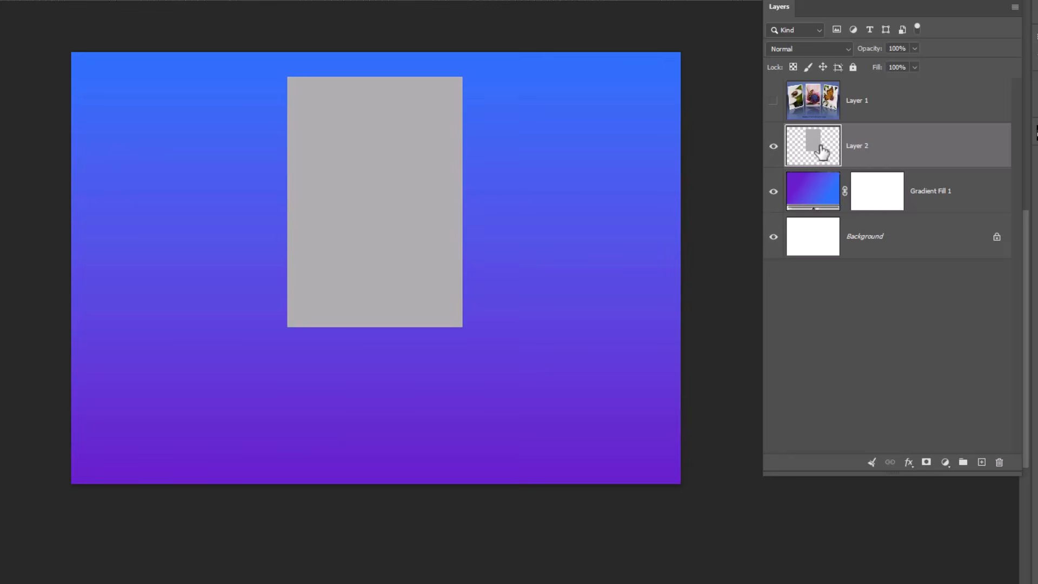
{"action": "right_click", "coordinate": [896, 139]}
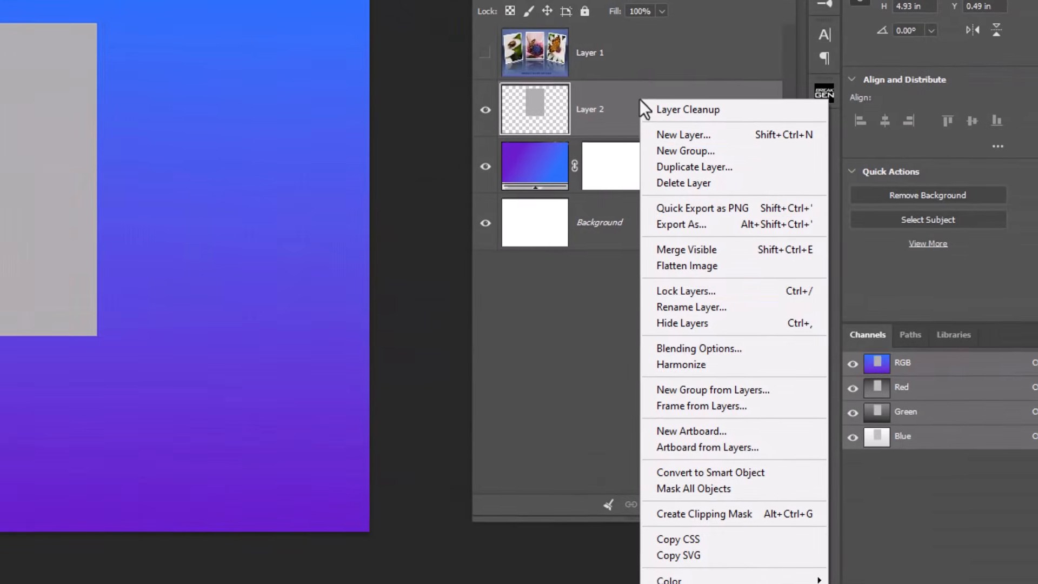
{"action": "left_click", "coordinate": [687, 473]}
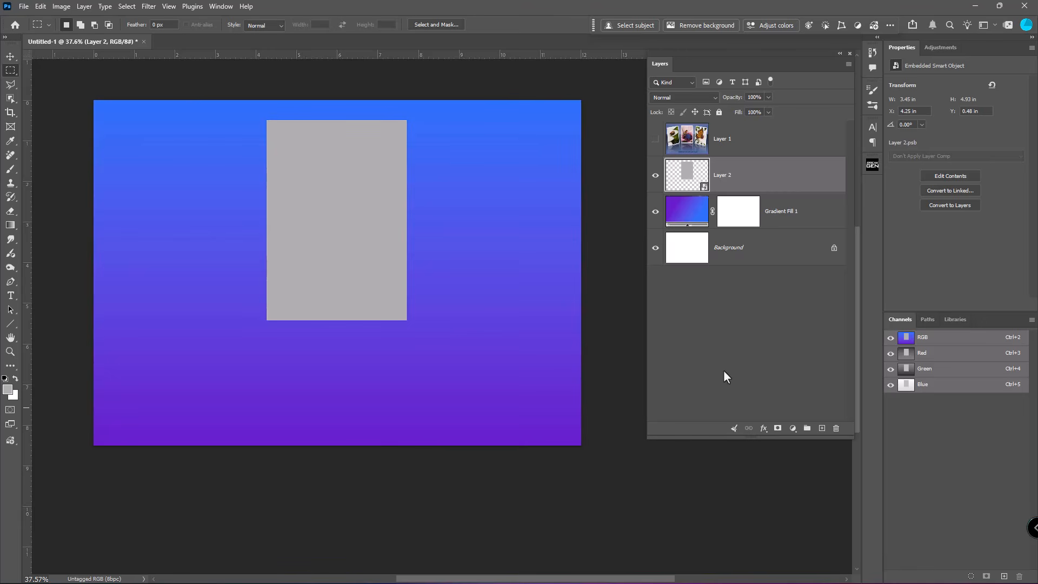
Open the Layer 2 Smart Object's contents and add the centered text "Place Image Here" with one word per line.
{"action": "double_click", "coordinate": [697, 182]}
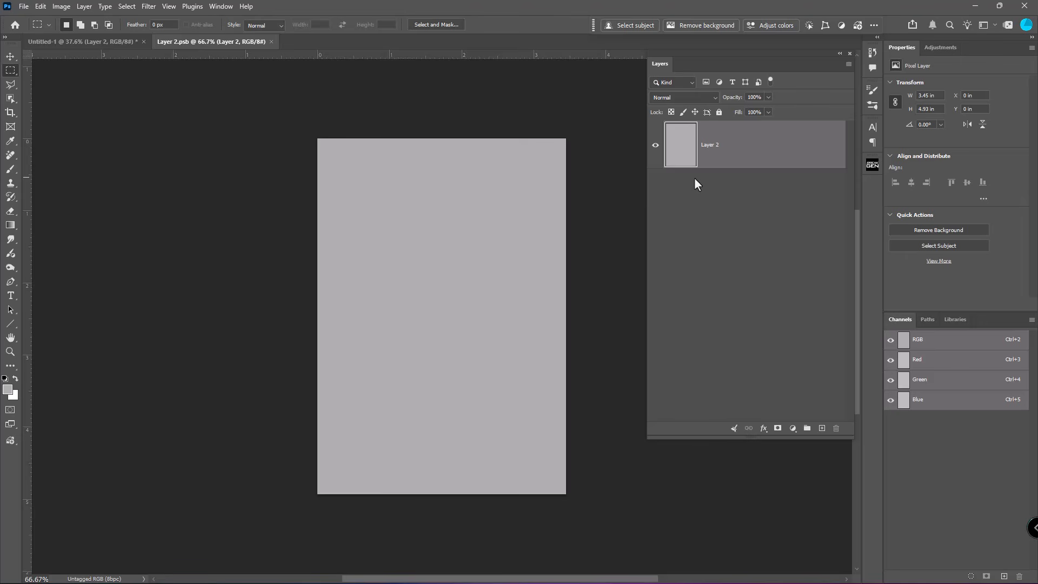
{"action": "key", "text": "t"}
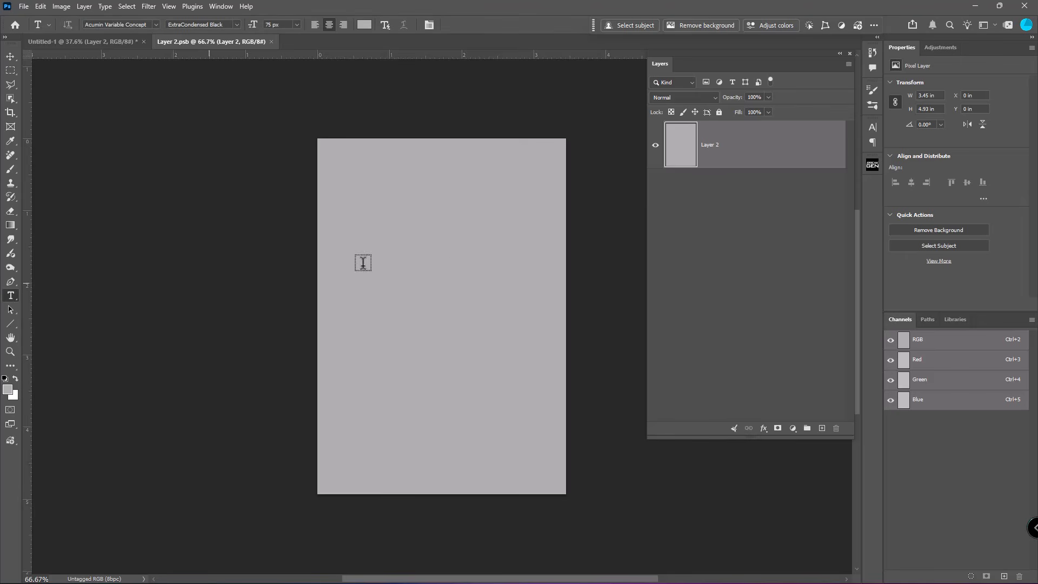
{"action": "left_click", "coordinate": [430, 234]}
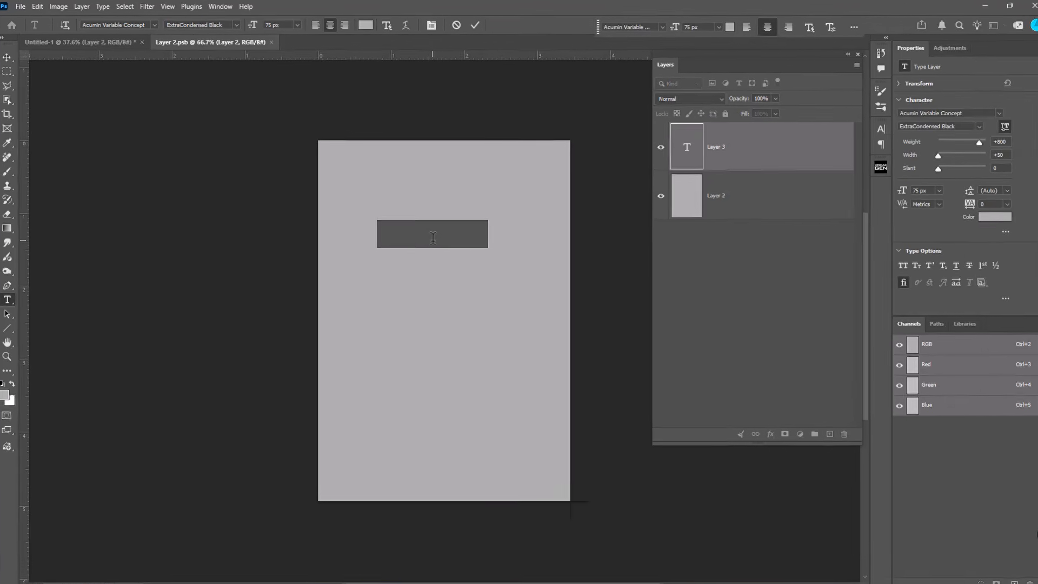
{"action": "key", "text": "BackSpace"}
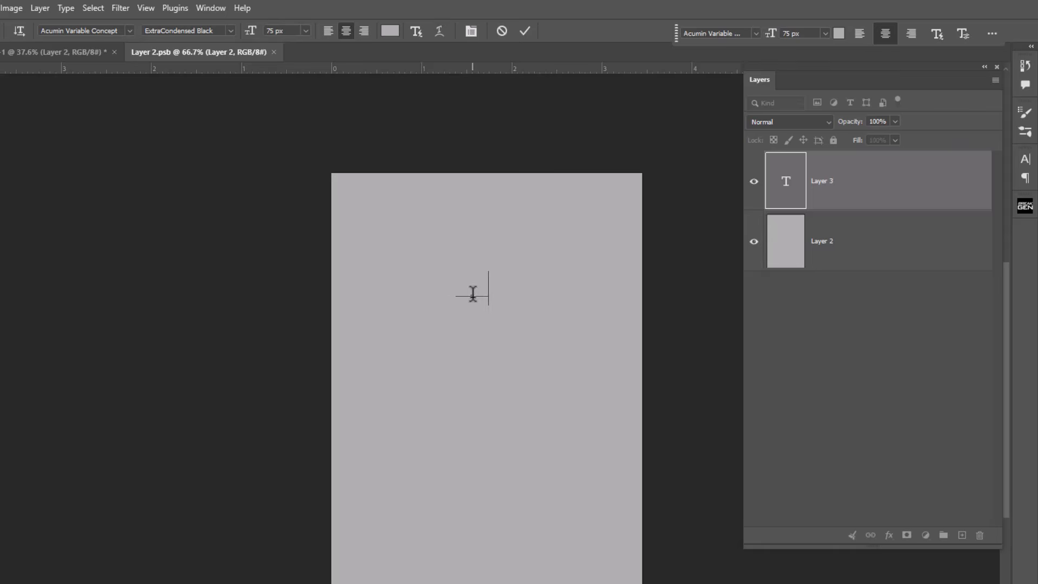
{"action": "type", "text": "??"}
{"action": "key", "text": "Return"}
{"action": "type", "text": "???"}
{"action": "key", "text": "Return"}
{"action": "type", "text": "???"}
Recolor all of the placeholder text to pure red (#ff0000).
{"action": "left_click", "coordinate": [786, 186]}
{"action": "double_click", "coordinate": [786, 187]}
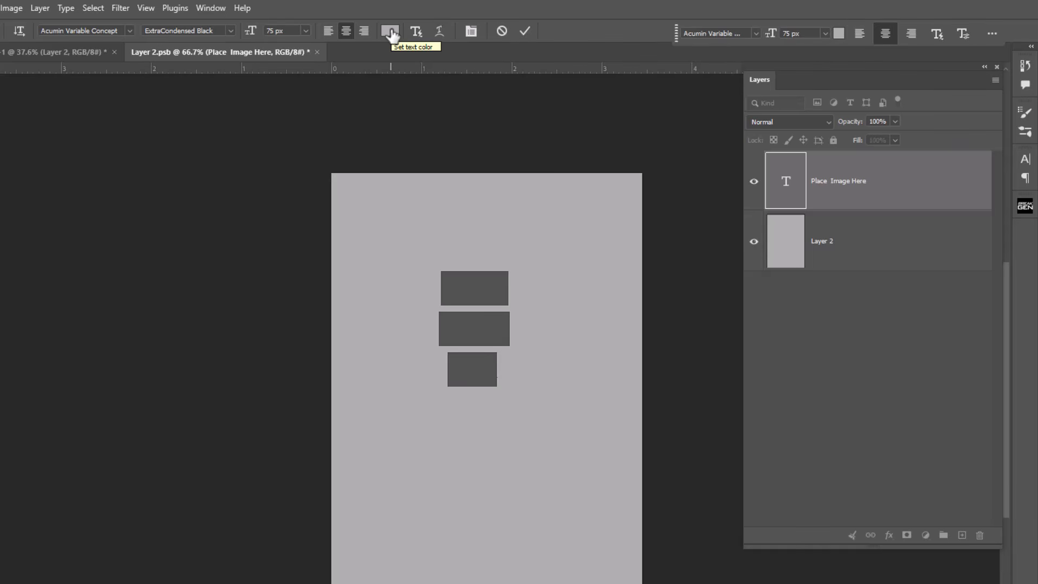
{"action": "key", "text": "ctrl"}
{"action": "left_click", "coordinate": [391, 34]}
{"action": "left_click", "coordinate": [840, 195]}
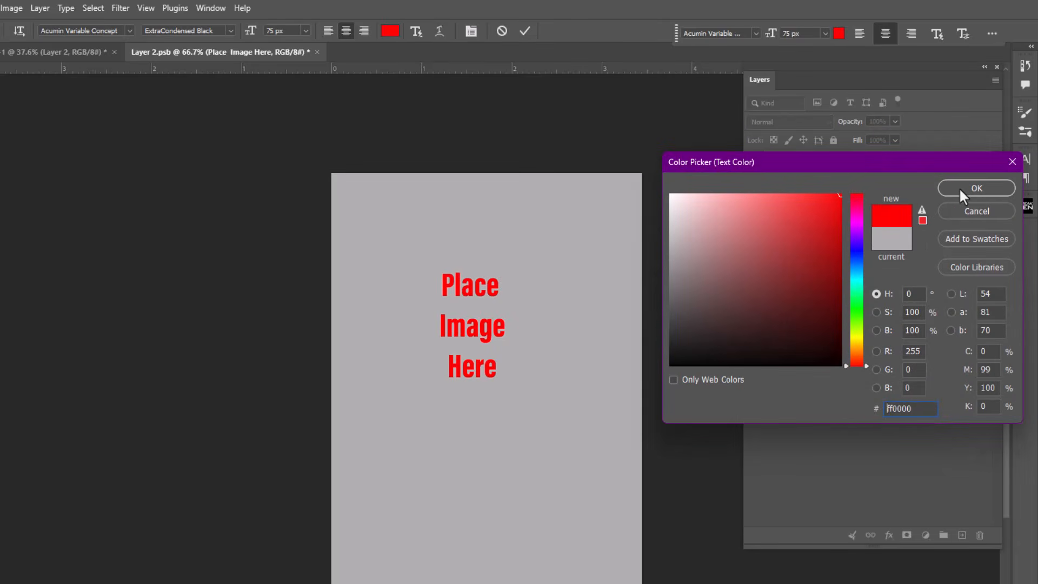
{"action": "left_click", "coordinate": [976, 188]}
{"action": "left_click", "coordinate": [782, 203]}
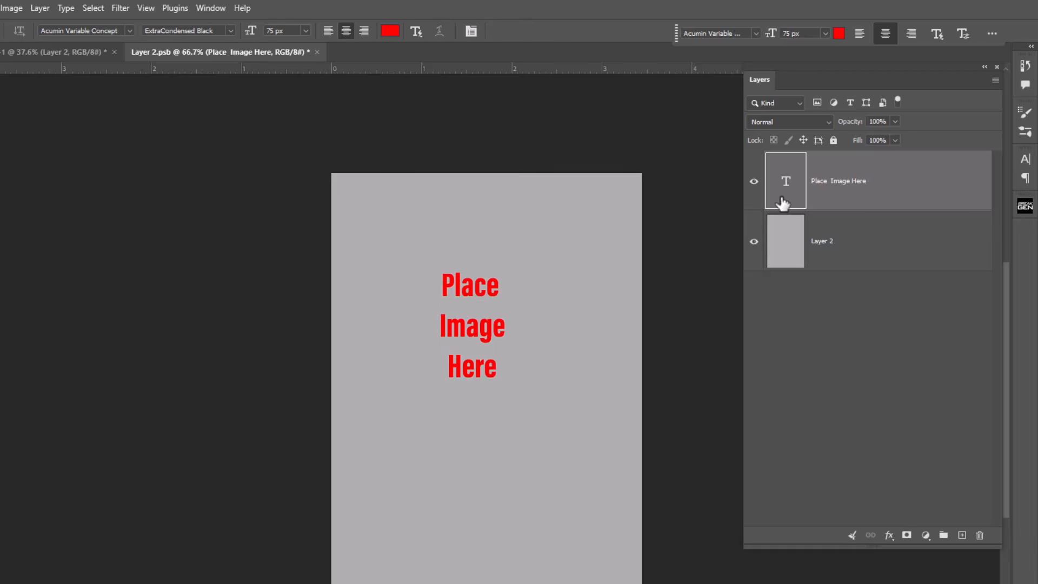
Scale the placeholder text to about 221% and center it on the gray rectangle.
{"action": "key", "text": "ctrl+t"}
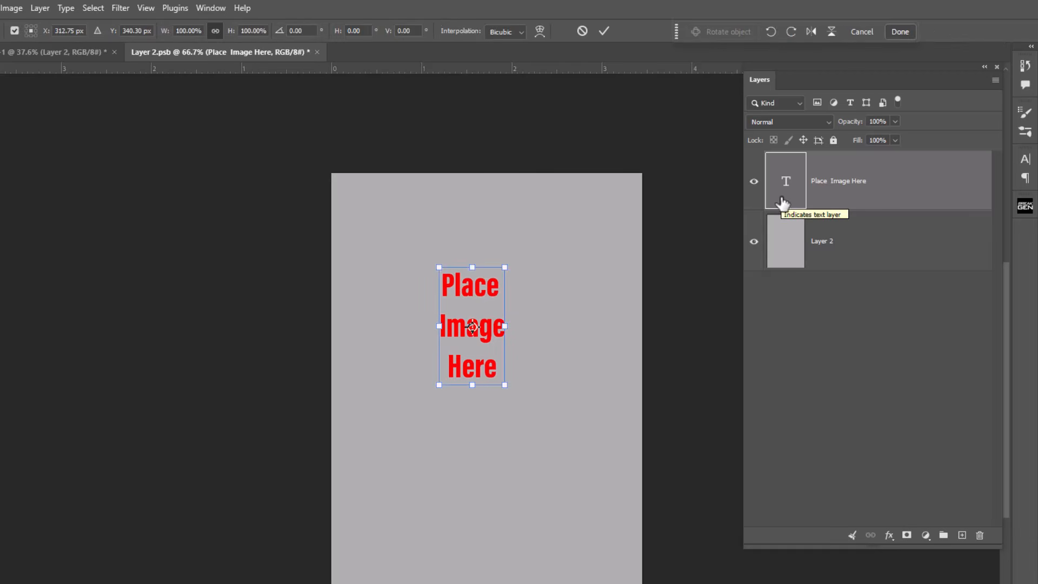
{"action": "left_click_drag", "start_coordinate": [505, 384], "coordinate": [603, 510]}
{"action": "left_click_drag", "start_coordinate": [552, 435], "coordinate": [527, 432]}
{"action": "key", "text": "Return"}
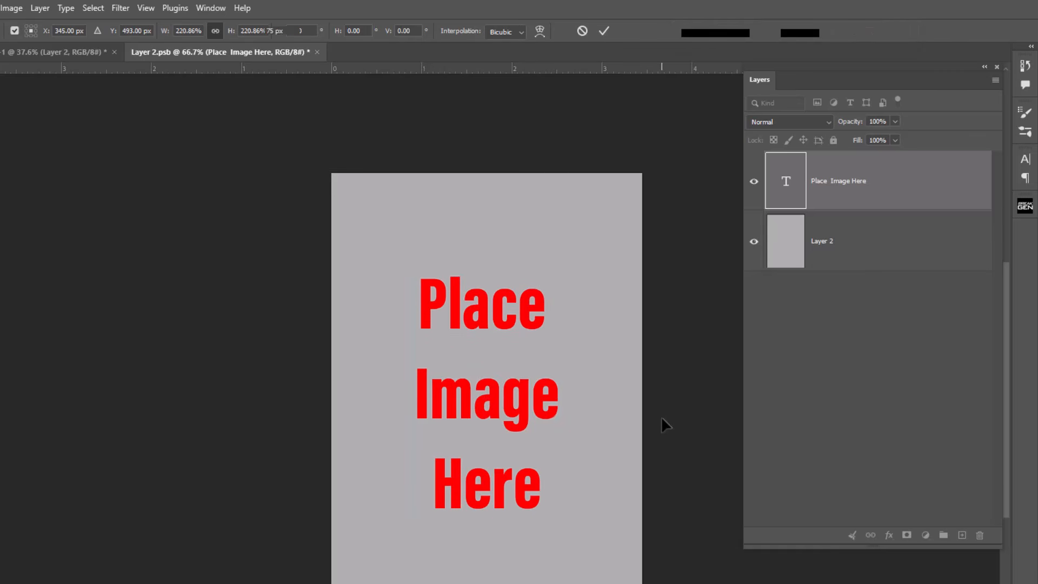
Merge the text layer with the gray layer, save and close the Smart Object's contents, and check the updated placeholder in the template.
{"action": "left_click", "coordinate": [872, 247], "text": "shift"}
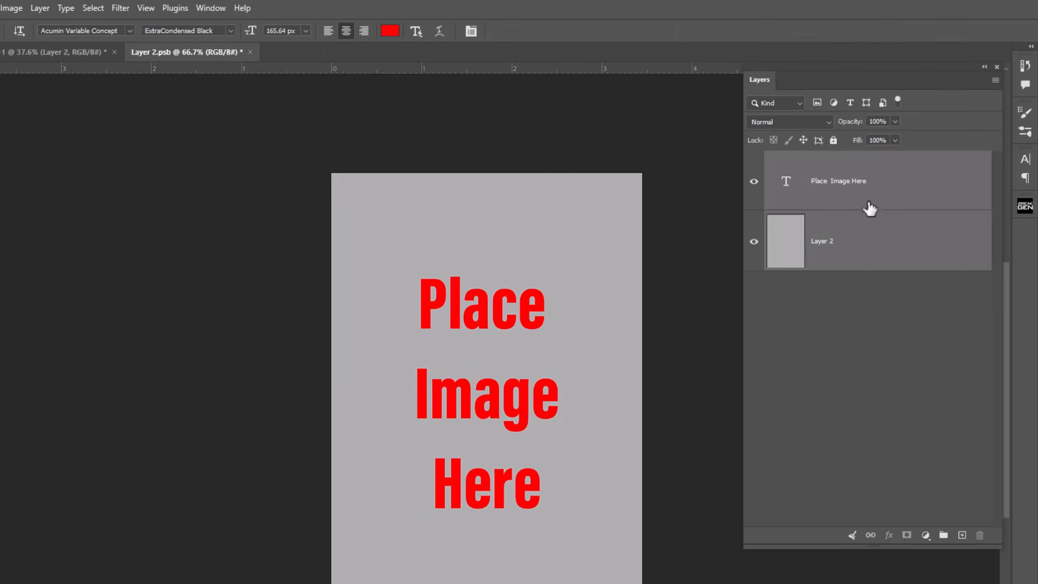
{"action": "left_click", "coordinate": [867, 180]}
{"action": "left_click", "coordinate": [869, 184]}
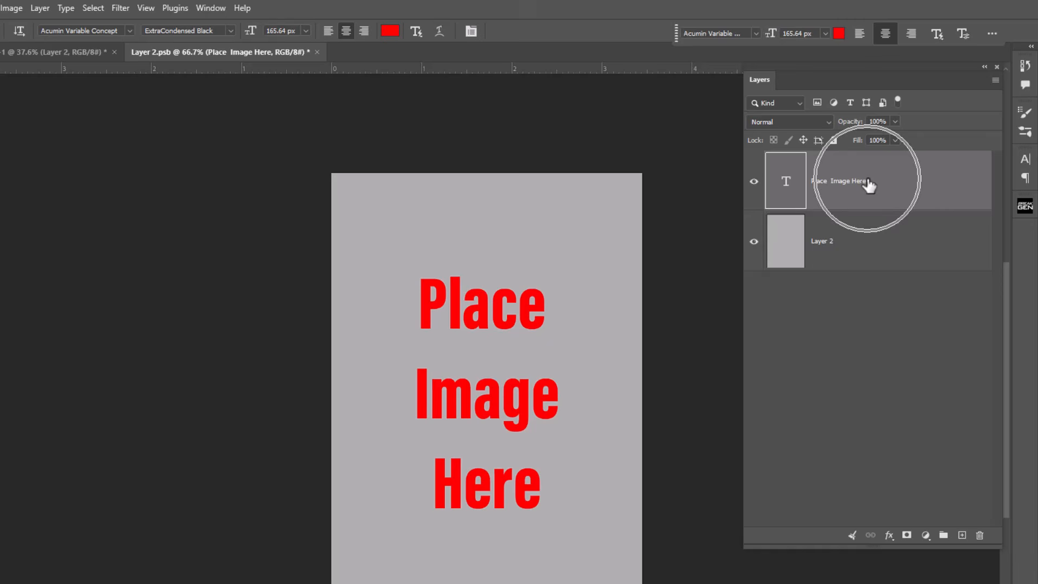
{"action": "left_click", "coordinate": [882, 242], "text": "shift"}
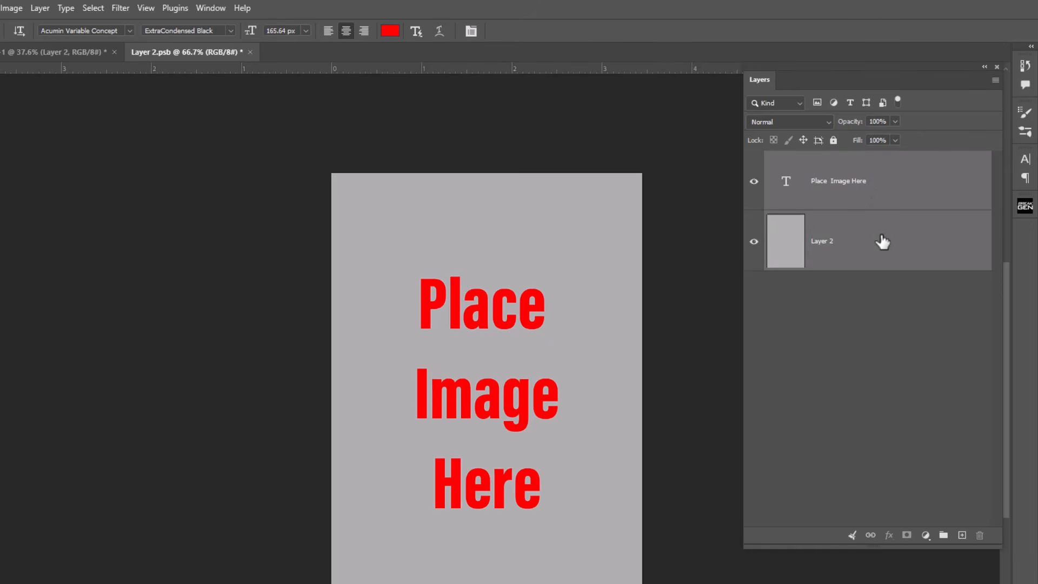
{"action": "key", "text": "ctrl+e"}
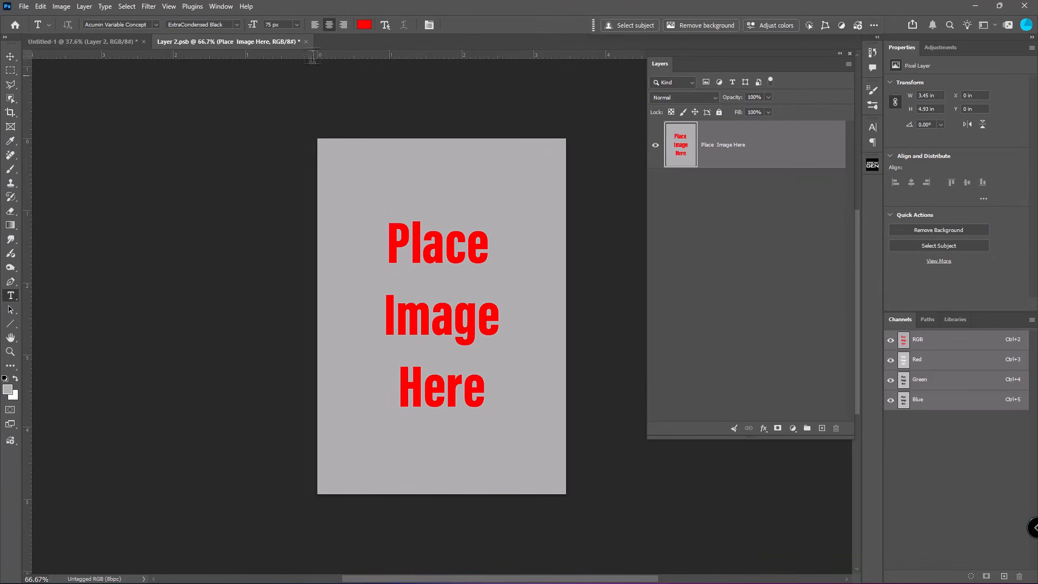
{"action": "left_click", "coordinate": [304, 41]}
{"action": "left_click", "coordinate": [468, 221]}
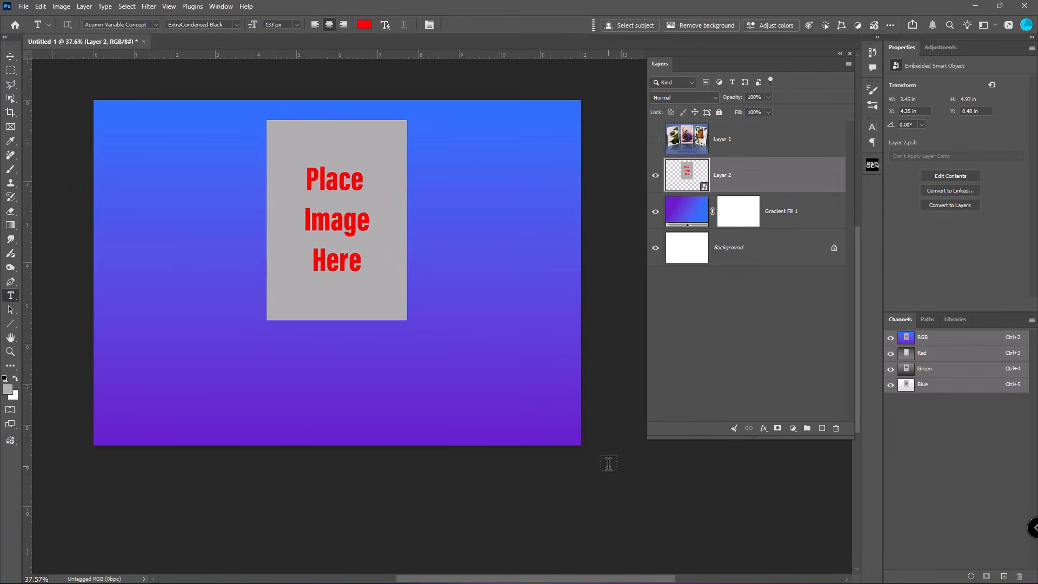
{"action": "left_click", "coordinate": [657, 176]}
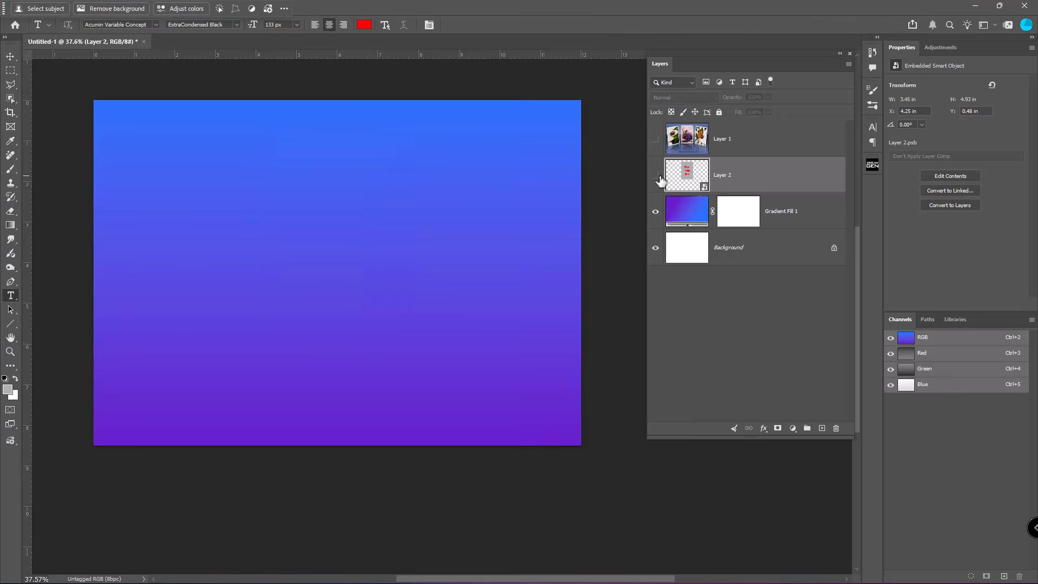
{"action": "left_click", "coordinate": [656, 176]}
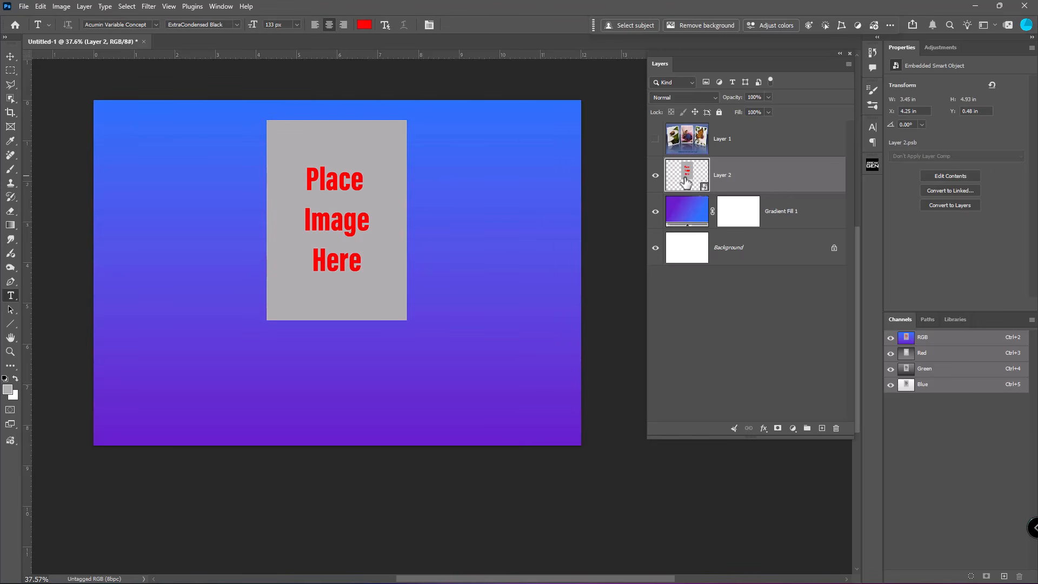
Compare the placeholder with the sample layout, hide the sample again, and give Layer 2 a 32 px white Stroke positioned inside.
{"action": "left_click", "coordinate": [655, 139]}
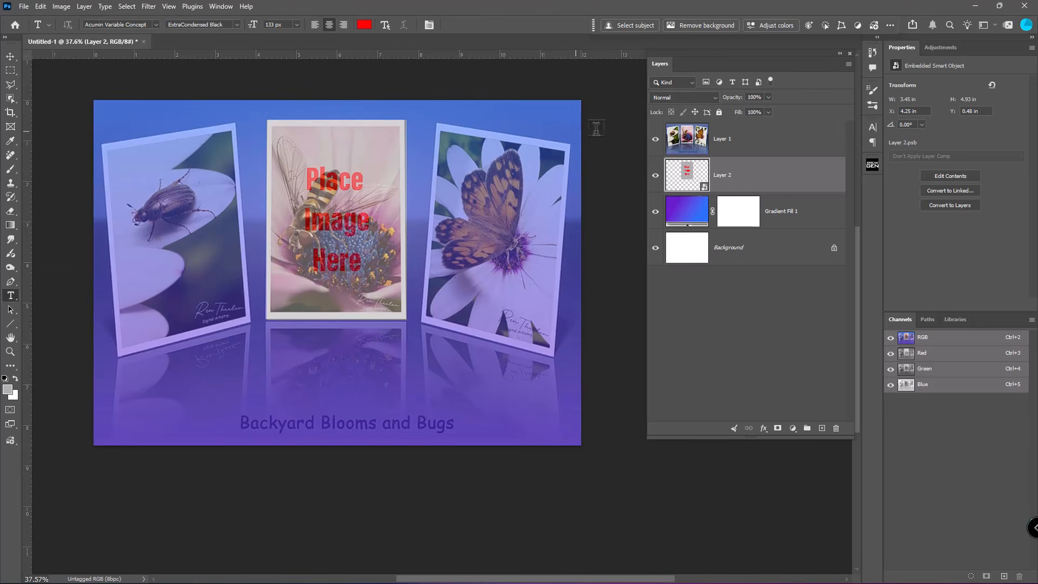
{"action": "left_click", "coordinate": [656, 139]}
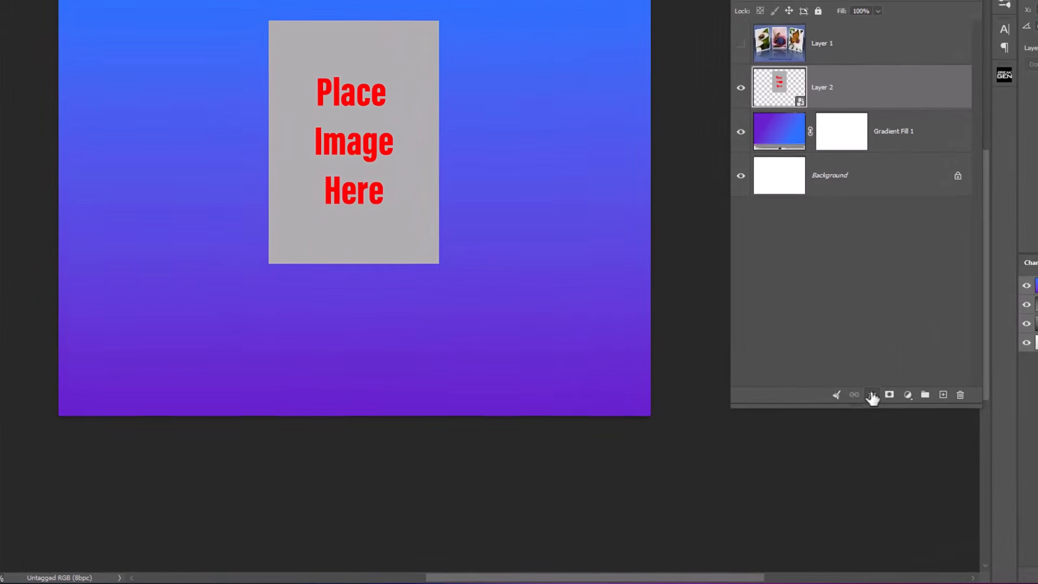
{"action": "left_click", "coordinate": [889, 389]}
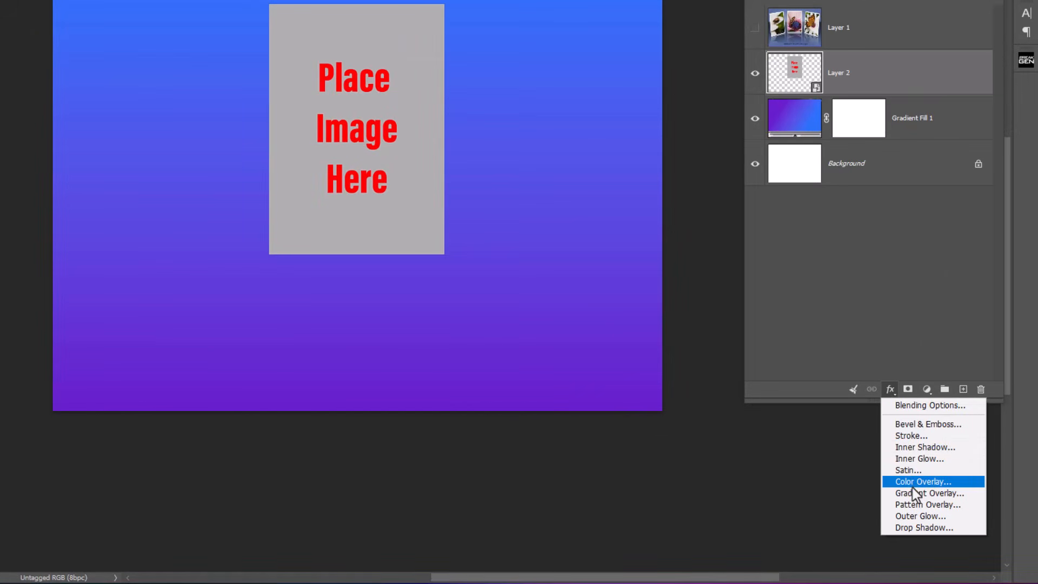
{"action": "left_click", "coordinate": [910, 437]}
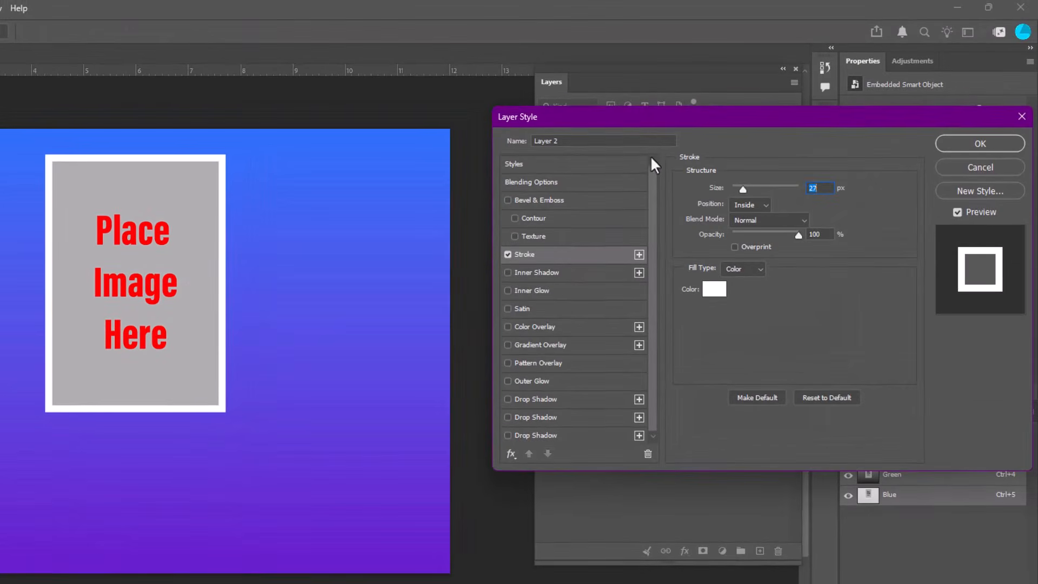
{"action": "left_click_drag", "start_coordinate": [725, 115], "coordinate": [521, 120]}
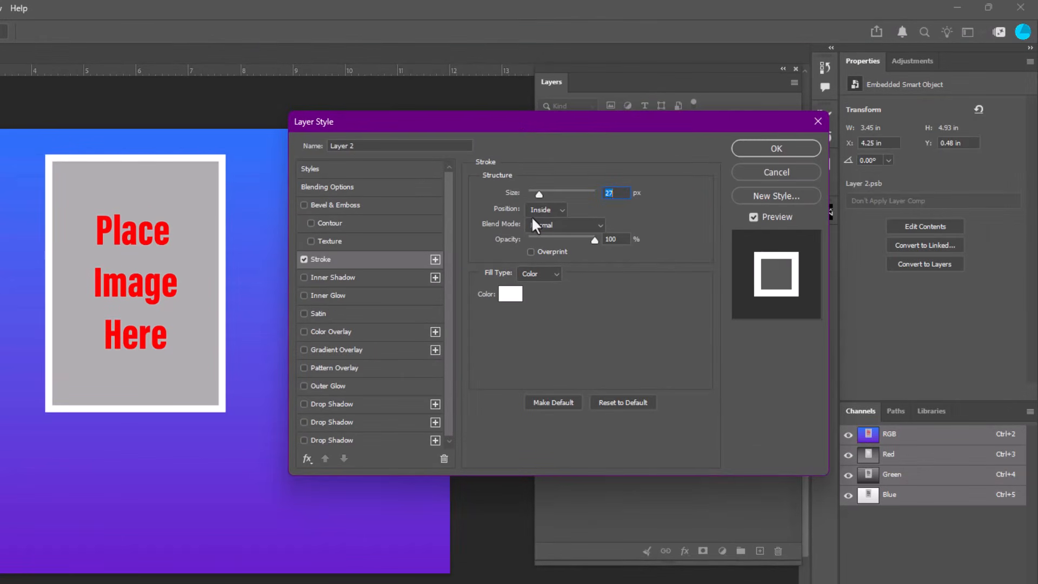
{"action": "mouse_move", "coordinate": [541, 192]}
{"action": "left_mouse_down"}
{"action": "mouse_move", "coordinate": [526, 194]}
{"action": "mouse_move", "coordinate": [565, 197]}
{"action": "mouse_move", "coordinate": [541, 203]}
{"action": "left_mouse_up"}
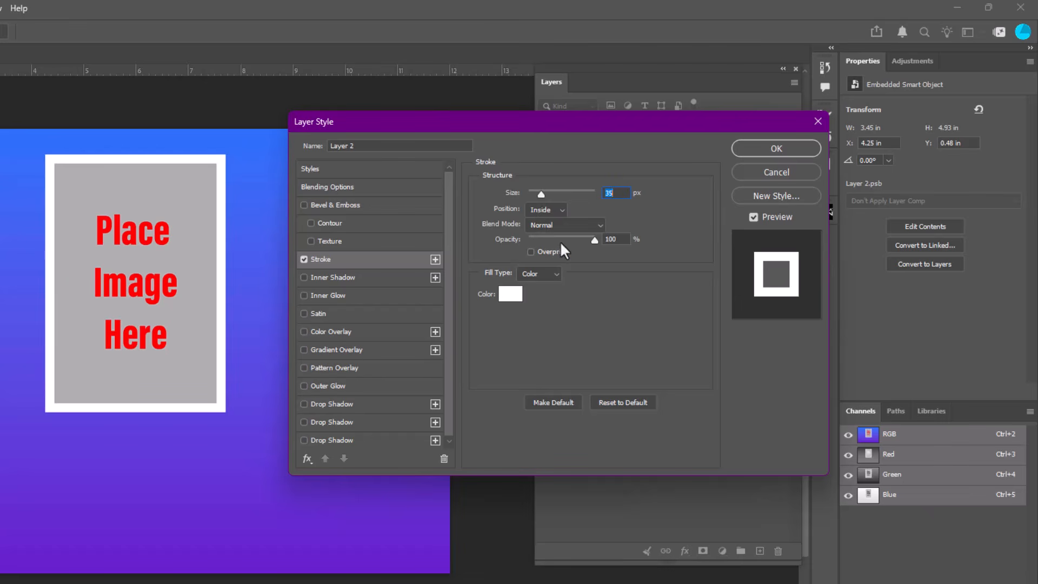
{"action": "left_click", "coordinate": [515, 297]}
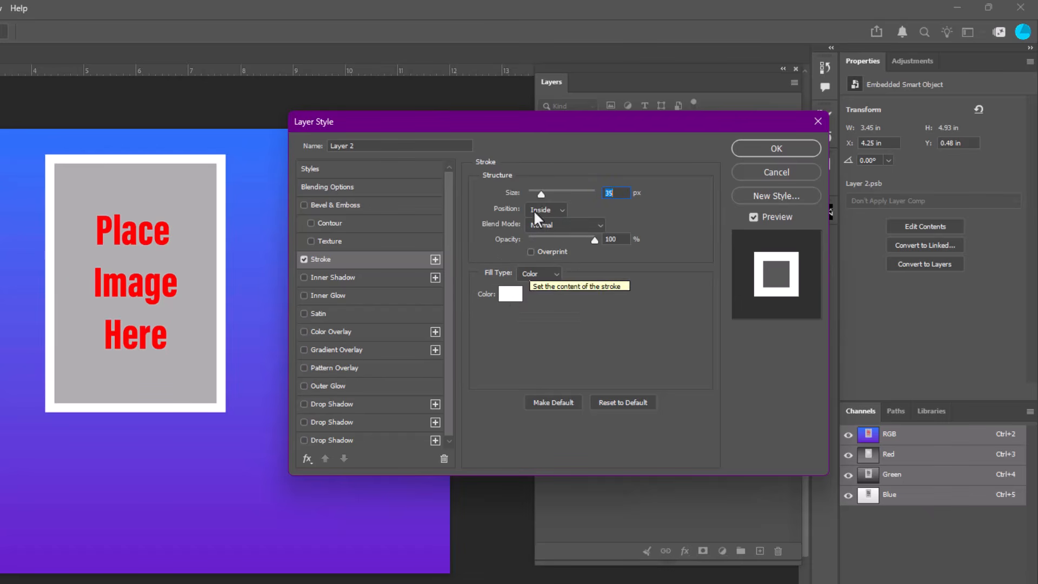
{"action": "left_click", "coordinate": [540, 196]}
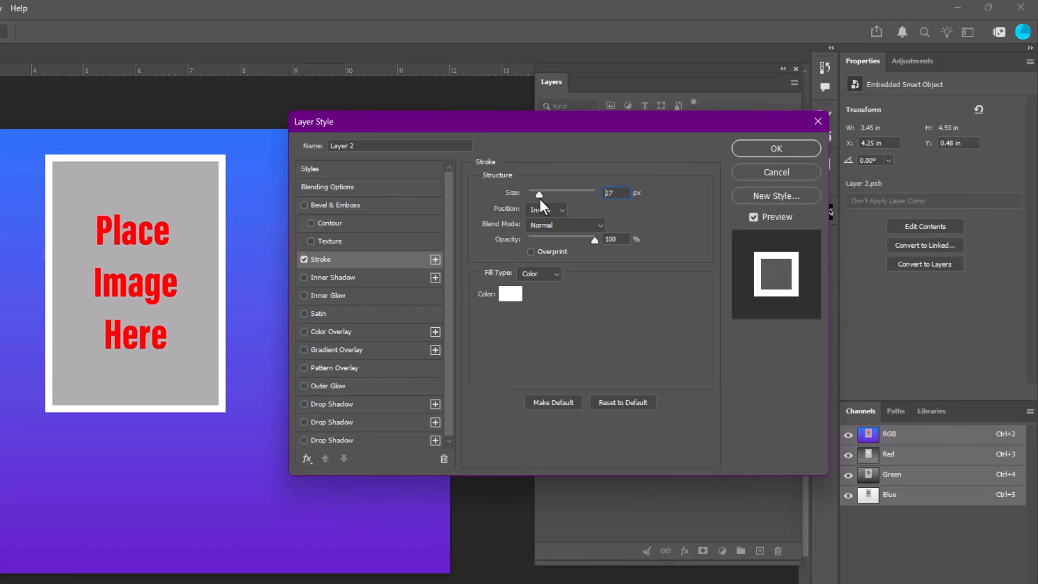
{"action": "left_click_drag", "start_coordinate": [540, 196], "coordinate": [541, 197]}
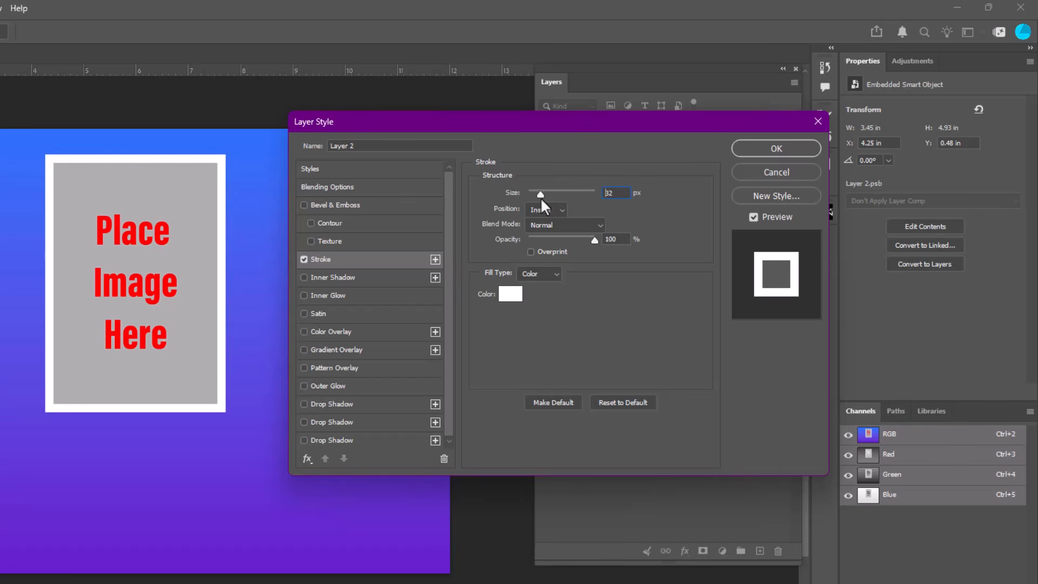
{"action": "left_click", "coordinate": [770, 148]}
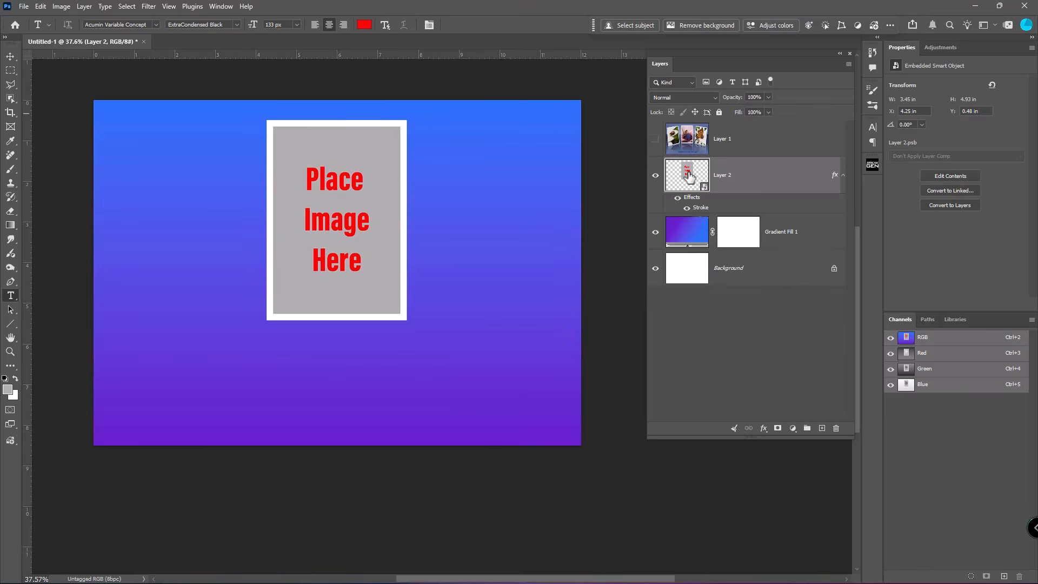
Open the contents of Layer 2's Smart Object and place Steam-2.jpg as an embedded image above the placeholder.
{"action": "double_click", "coordinate": [687, 175]}
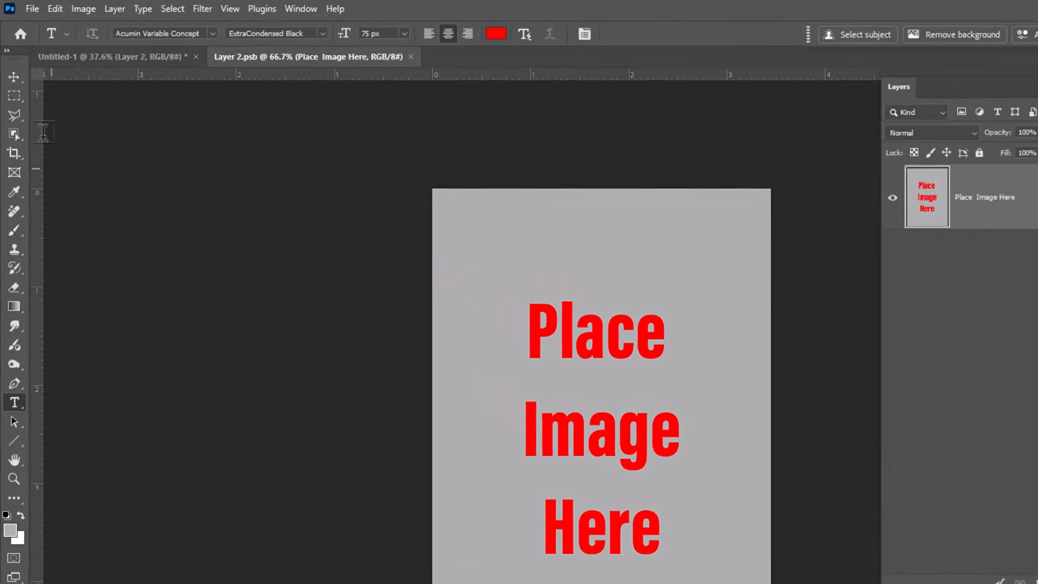
{"action": "left_click", "coordinate": [35, 12]}
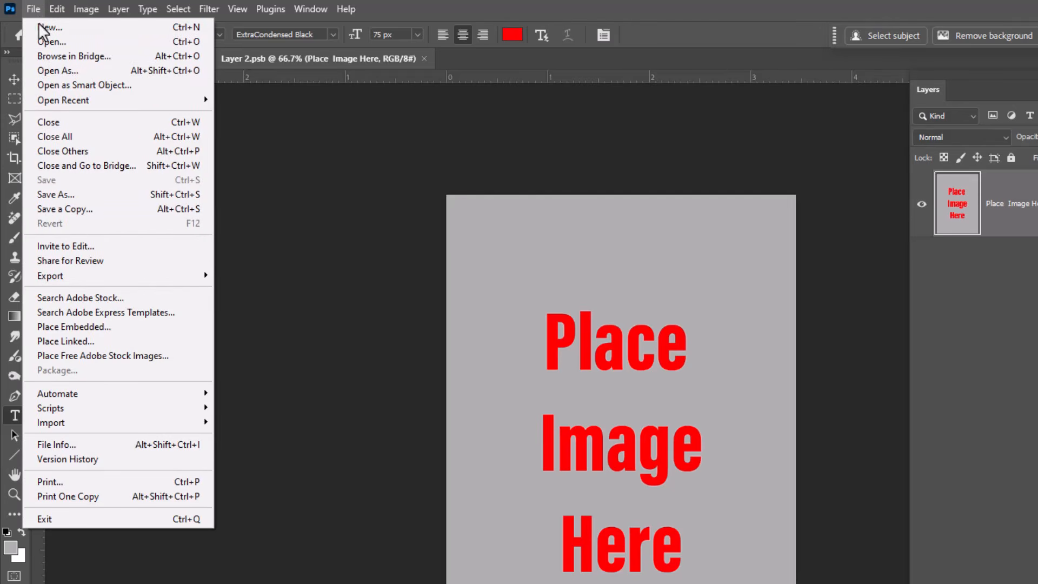
{"action": "left_click", "coordinate": [83, 327]}
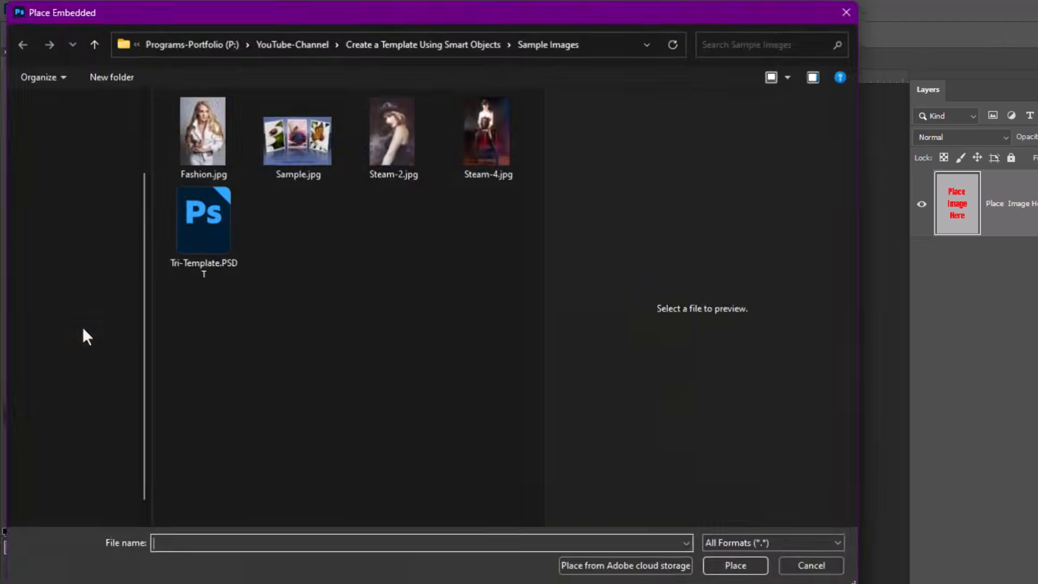
{"action": "left_click", "coordinate": [389, 139]}
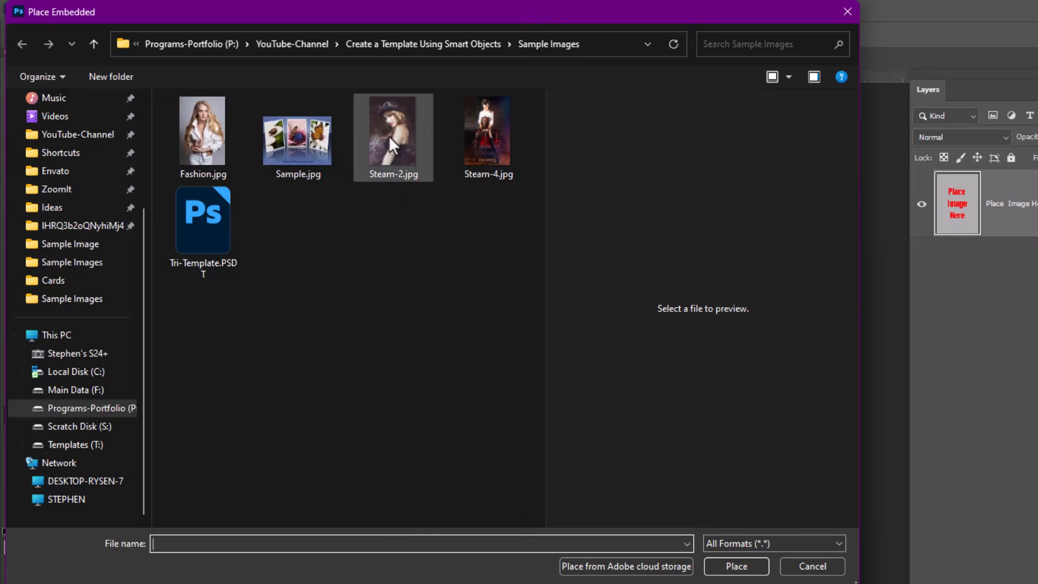
{"action": "left_click", "coordinate": [733, 565]}
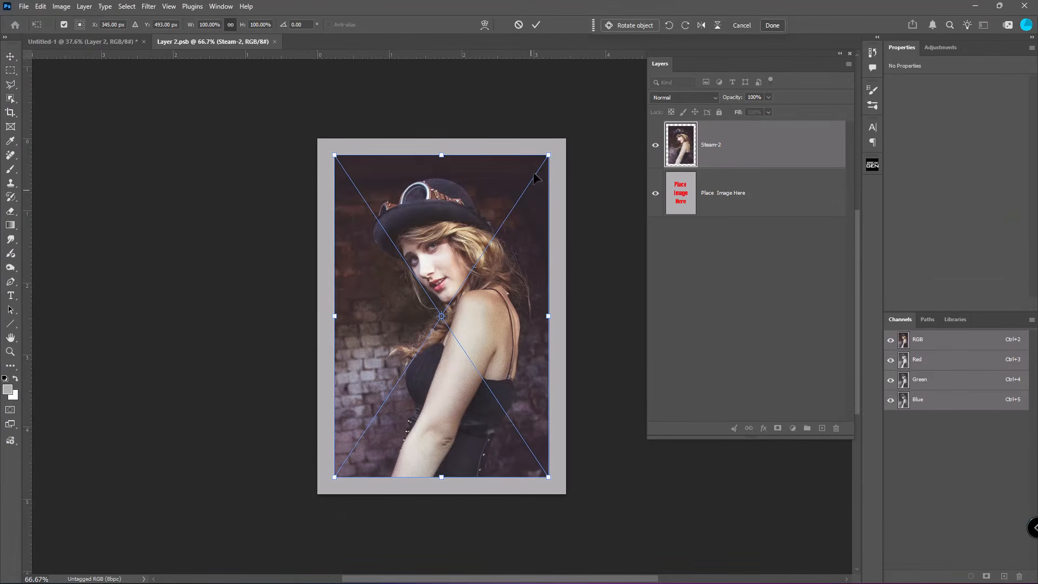
Scale the Steam-2 photo to about 118% so it covers the whole placeholder, and commit the placement.
{"action": "left_click_drag", "start_coordinate": [554, 154], "coordinate": [596, 114]}
{"action": "left_click_drag", "start_coordinate": [542, 212], "coordinate": [529, 241]}
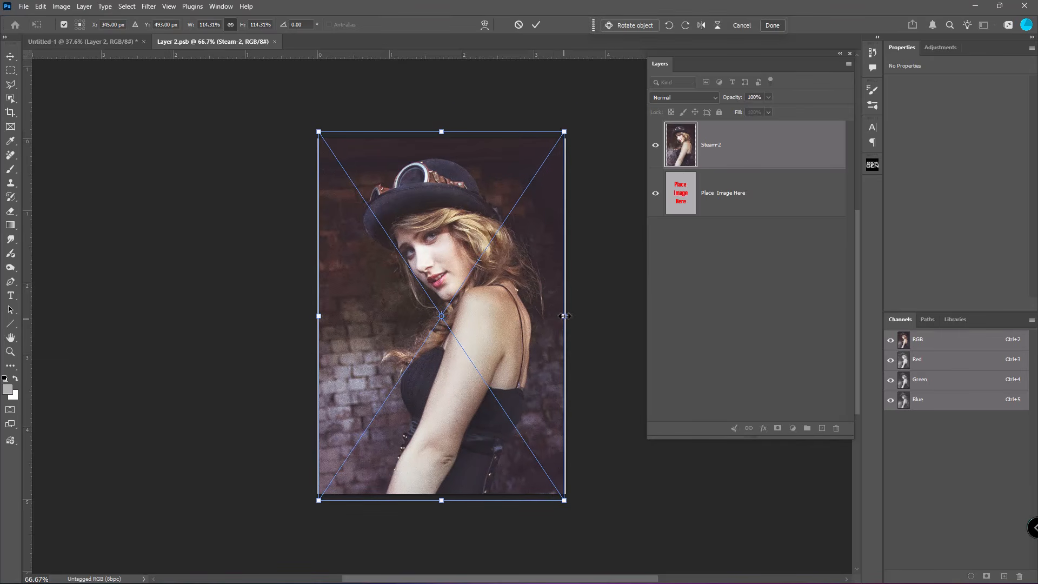
{"action": "left_click_drag", "start_coordinate": [565, 320], "coordinate": [536, 321]}
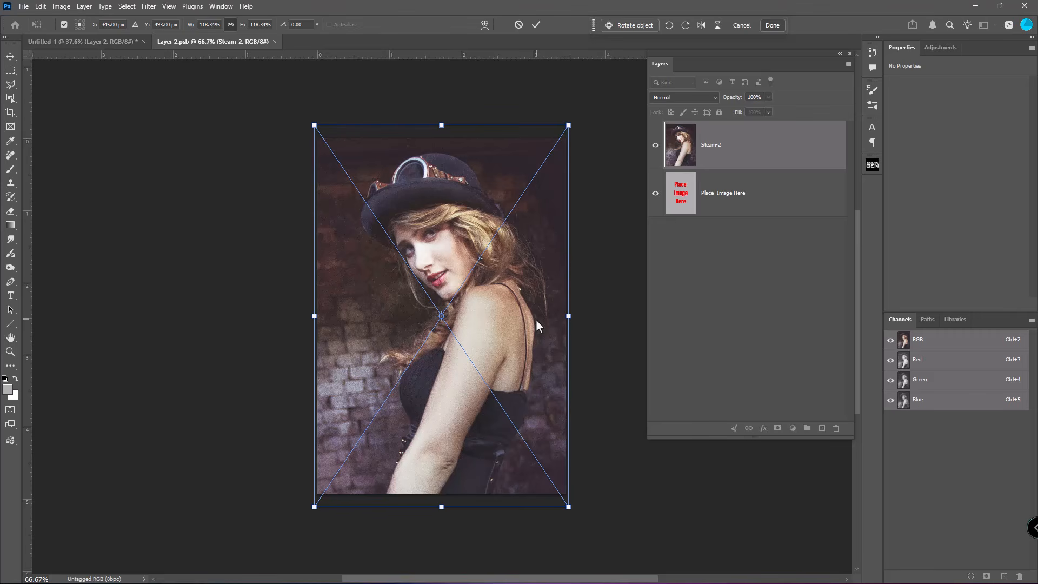
{"action": "key", "text": "Return"}
{"action": "key", "text": "t"}
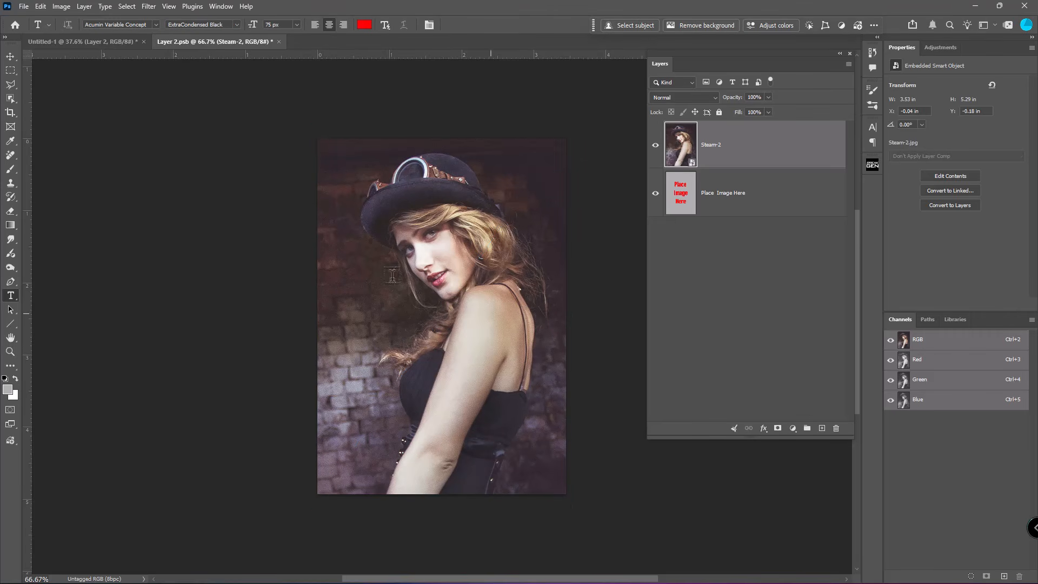
Save and close the Smart Object's contents, and briefly show the sample layout over the template to compare the frames.
{"action": "left_click", "coordinate": [279, 42]}
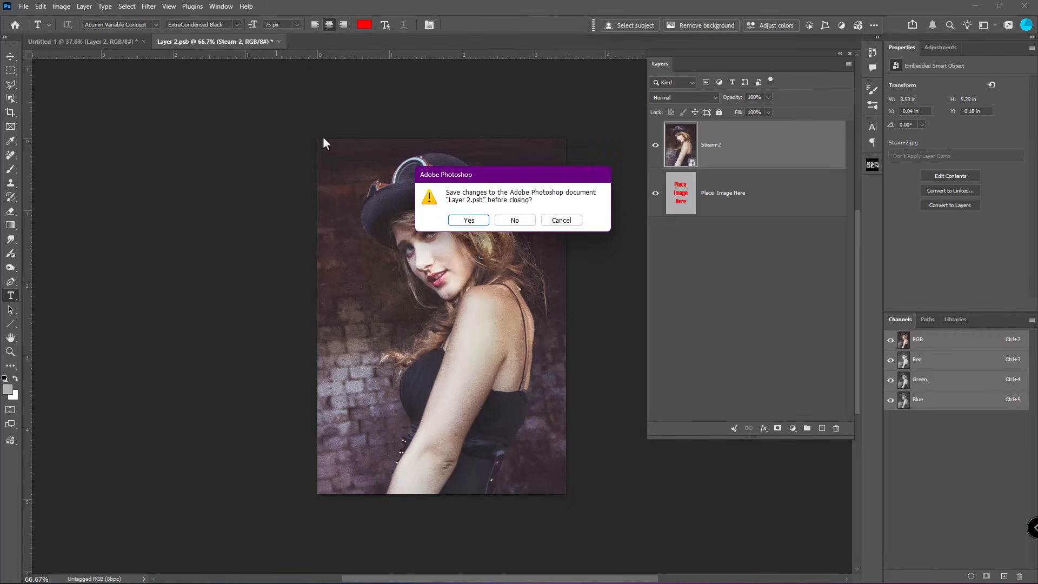
{"action": "left_click", "coordinate": [469, 220]}
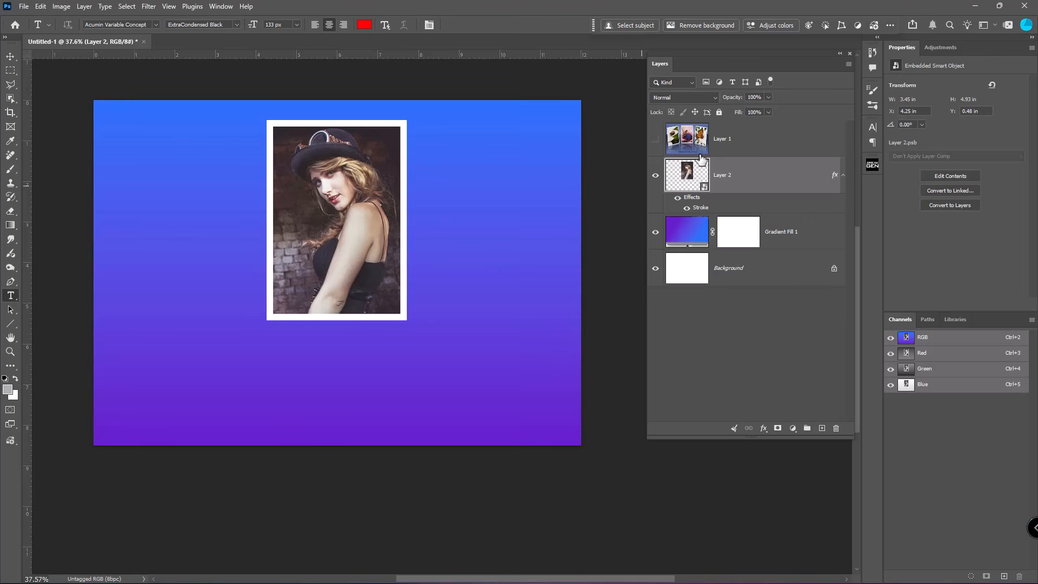
{"action": "left_click", "coordinate": [655, 139]}
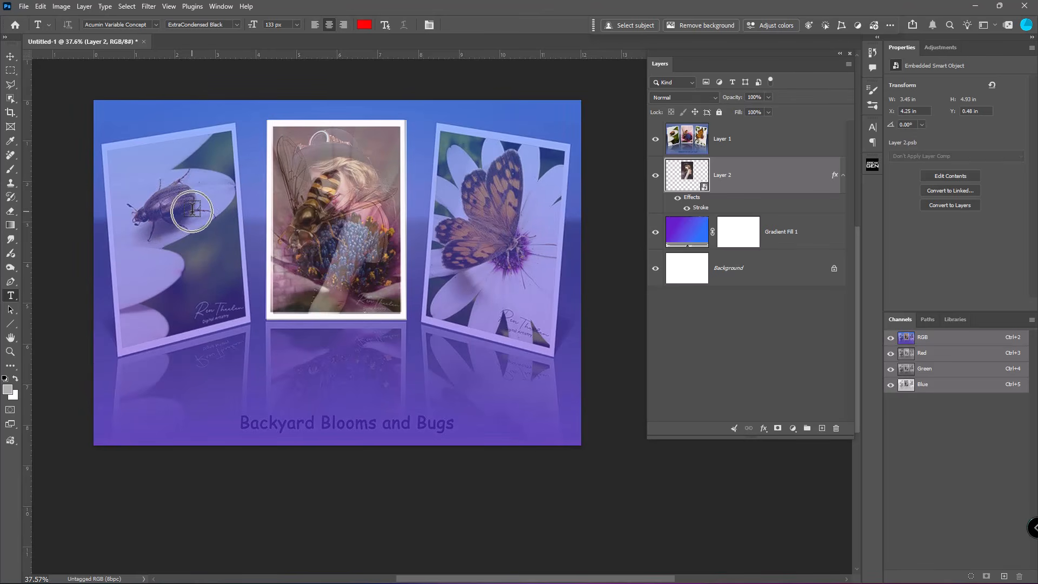
{"action": "left_click", "coordinate": [655, 140]}
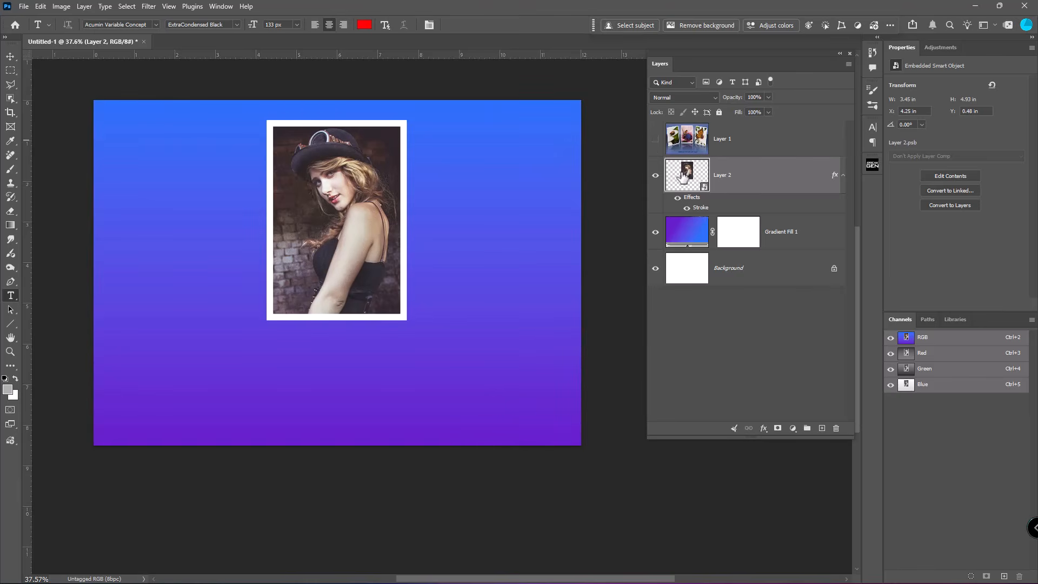
Duplicate Layer 2 and move the copy beside the original to an X position of about 8.06 in, over the sample's third photo.
{"action": "key", "text": "ctrl+j"}
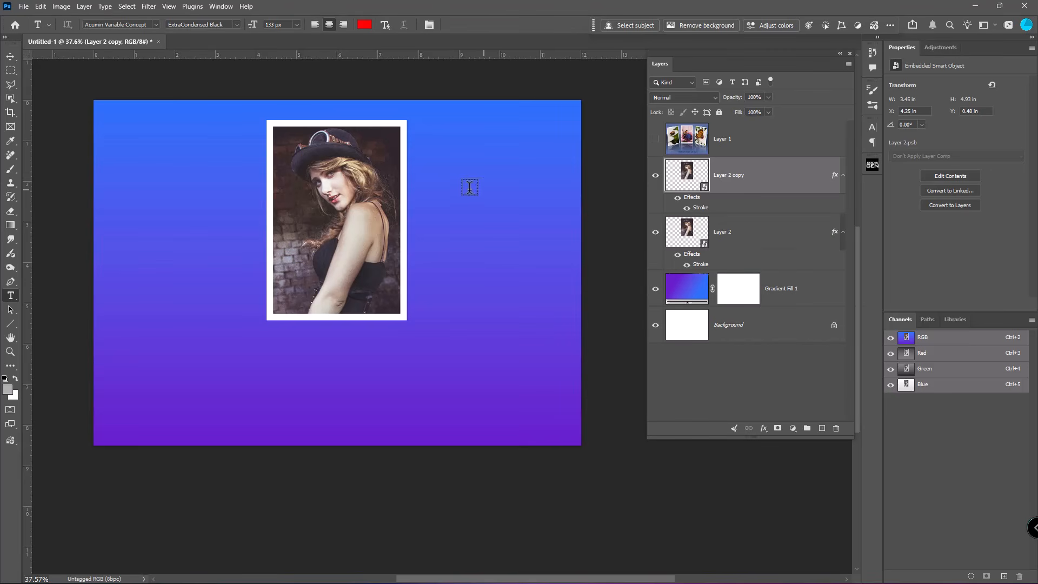
{"action": "key", "text": "v"}
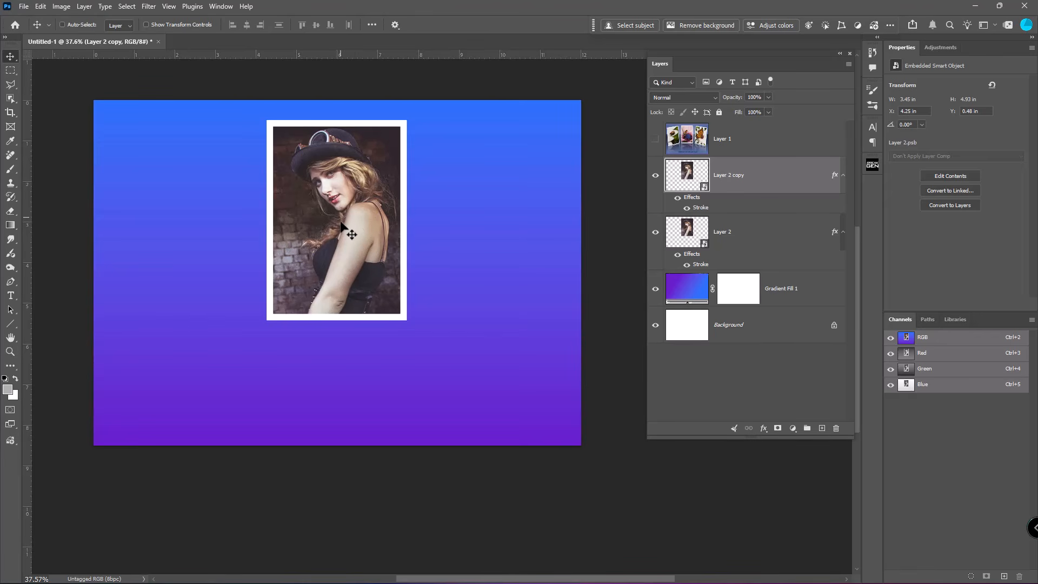
{"action": "key", "text": "ctrl"}
{"action": "left_click_drag", "start_coordinate": [341, 223], "coordinate": [498, 230]}
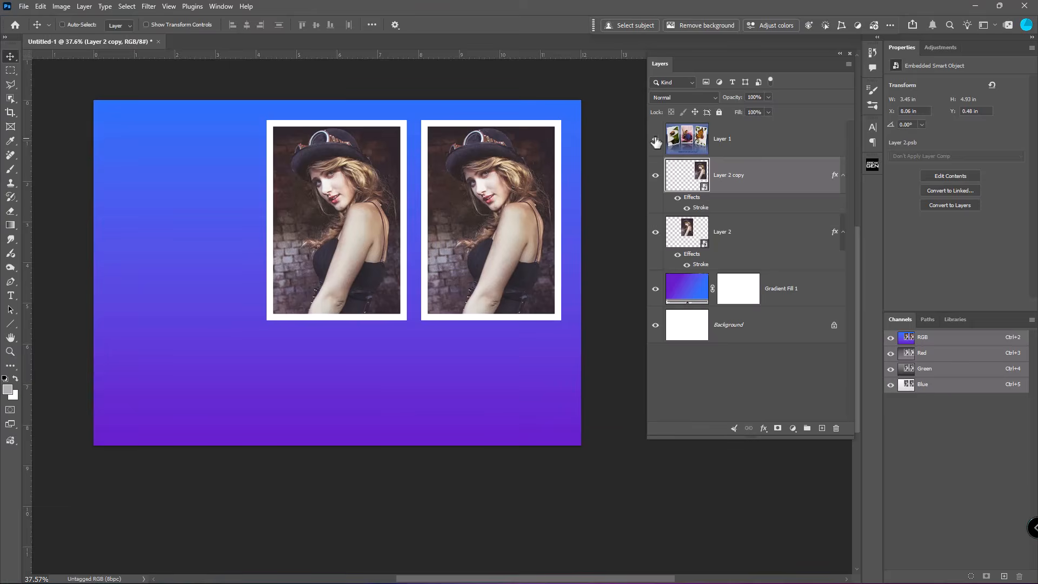
Show the sample layout in Layer 1 as a tracing guide and make Layer 2 copy the active layer.
{"action": "left_click", "coordinate": [656, 139]}
{"action": "left_click", "coordinate": [679, 143]}
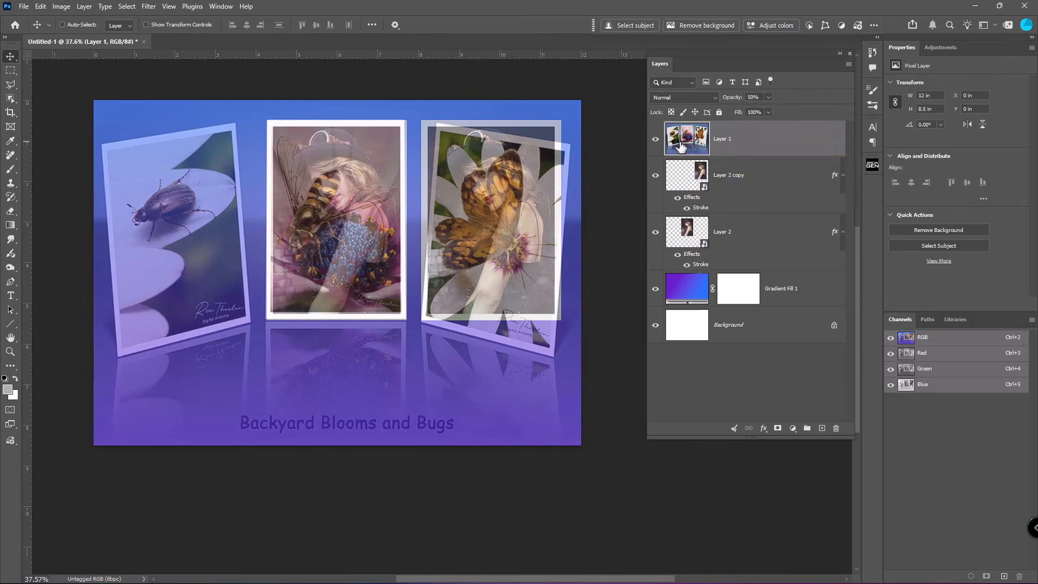
{"action": "left_click", "coordinate": [682, 175]}
{"action": "key", "text": "ctrl"}
{"action": "key", "text": "ctrl"}
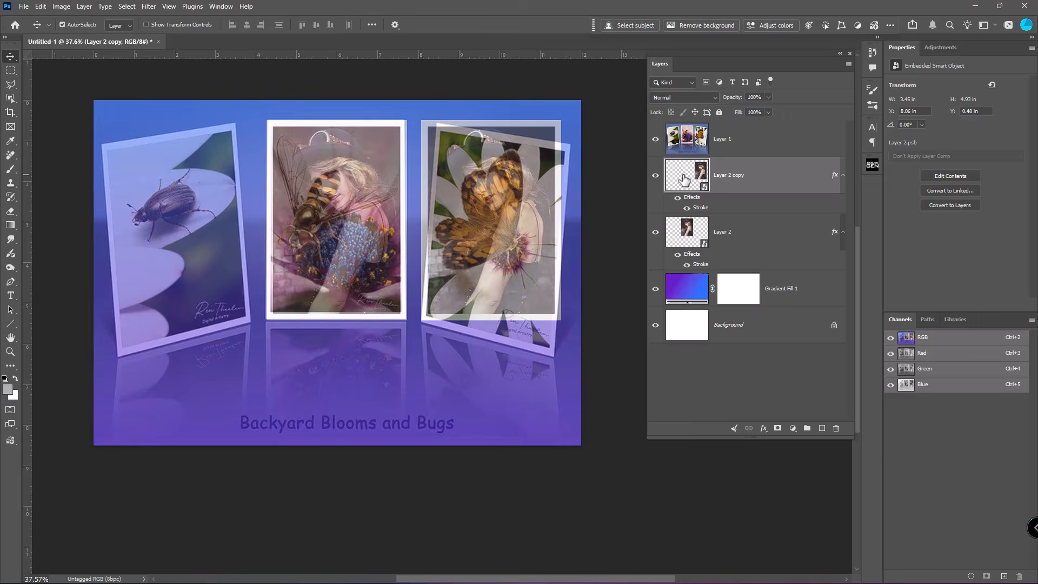
Distort Layer 2 copy so its four corners match the tilted butterfly photo frame in the sample, and commit the transform.
{"action": "key", "text": "ctrl+t"}
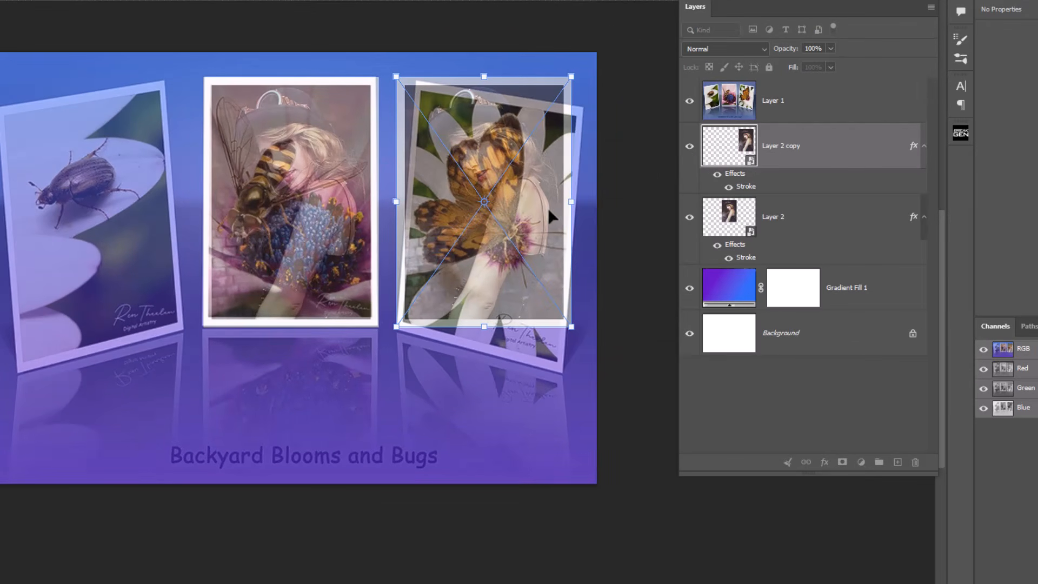
{"action": "key", "text": "ctrl"}
{"action": "right_click", "coordinate": [522, 201]}
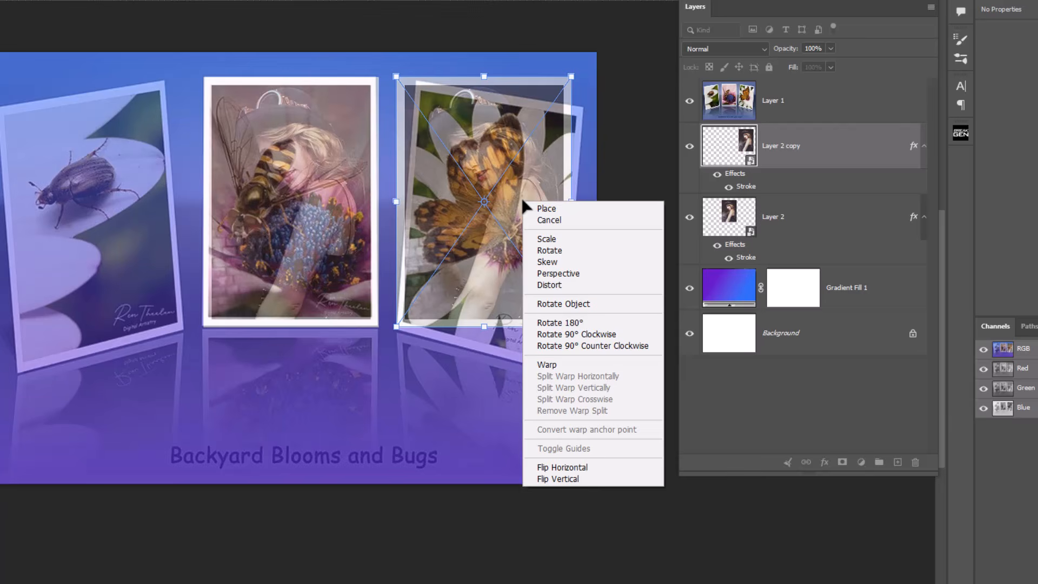
{"action": "left_click", "coordinate": [563, 282]}
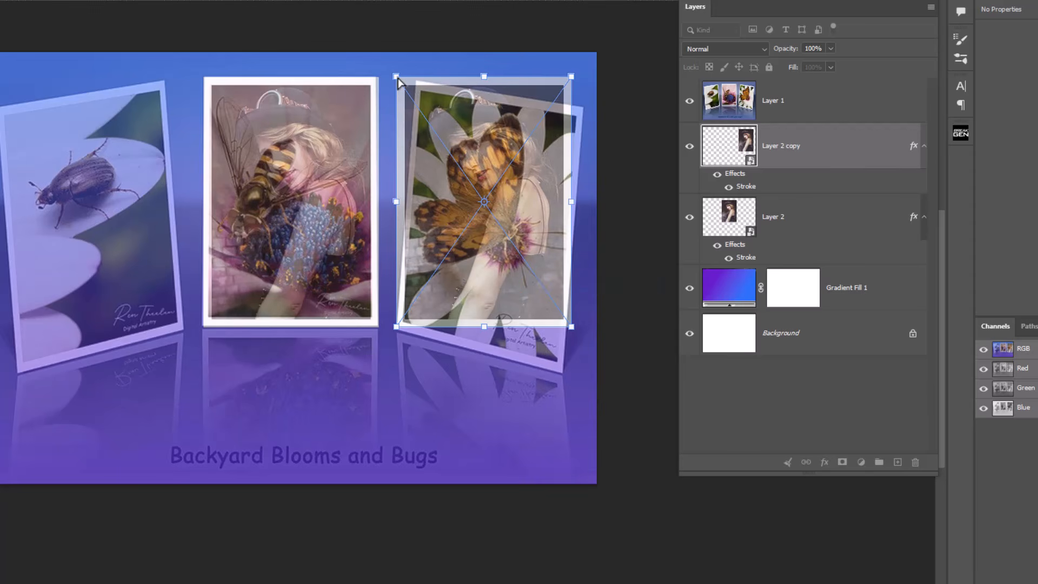
{"action": "mouse_move", "coordinate": [401, 82]}
{"action": "left_mouse_down"}
{"action": "mouse_move", "coordinate": [430, 95]}
{"action": "mouse_move", "coordinate": [432, 85]}
{"action": "mouse_move", "coordinate": [417, 81]}
{"action": "left_mouse_up"}
{"action": "left_click_drag", "start_coordinate": [570, 76], "coordinate": [583, 109]}
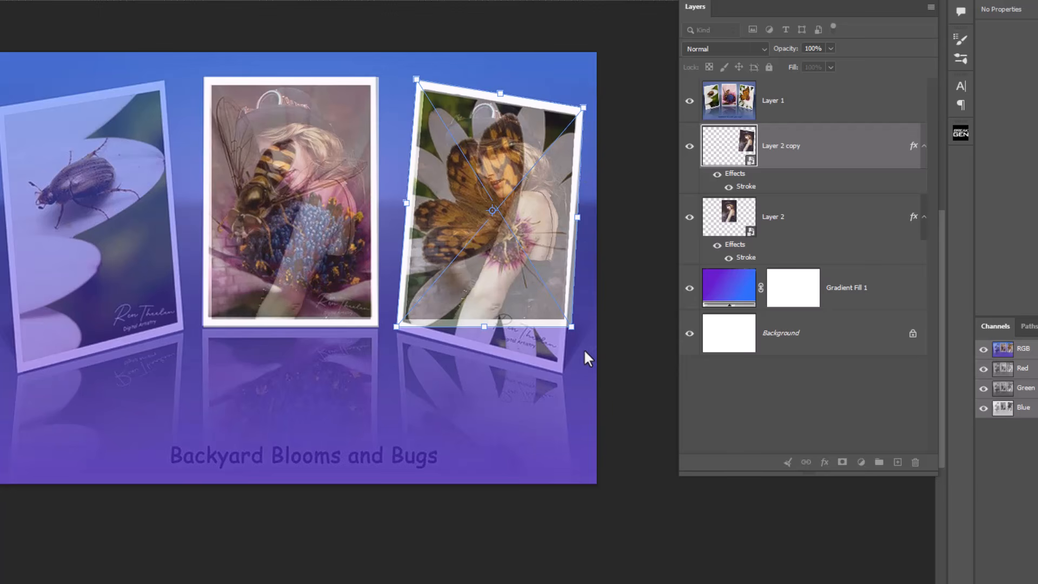
{"action": "left_click_drag", "start_coordinate": [572, 327], "coordinate": [563, 373]}
{"action": "mouse_move", "coordinate": [397, 328]}
{"action": "left_mouse_down"}
{"action": "mouse_move", "coordinate": [409, 312]}
{"action": "mouse_move", "coordinate": [394, 331]}
{"action": "left_mouse_up"}
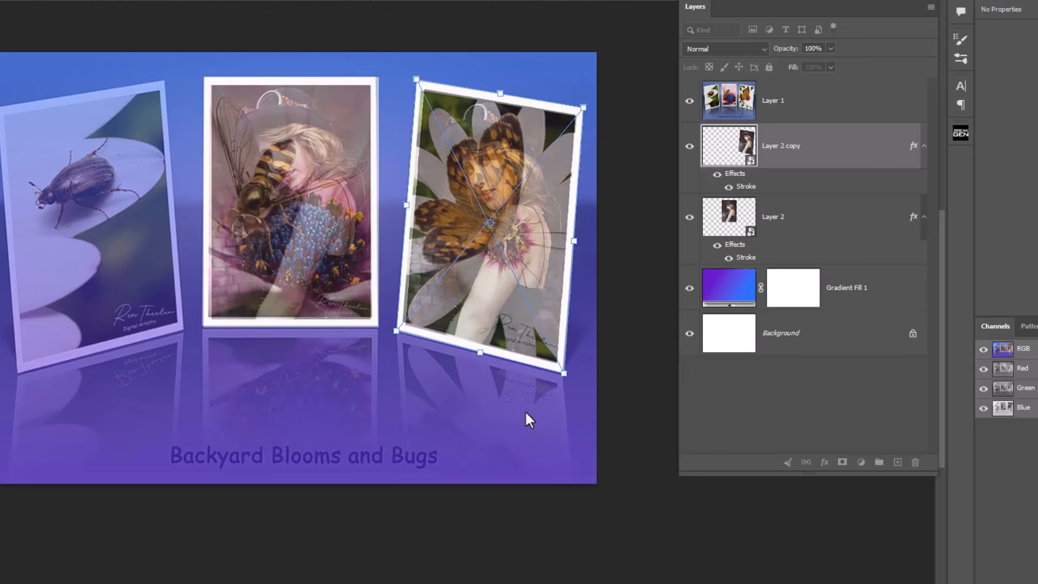
{"action": "key", "text": "Return"}
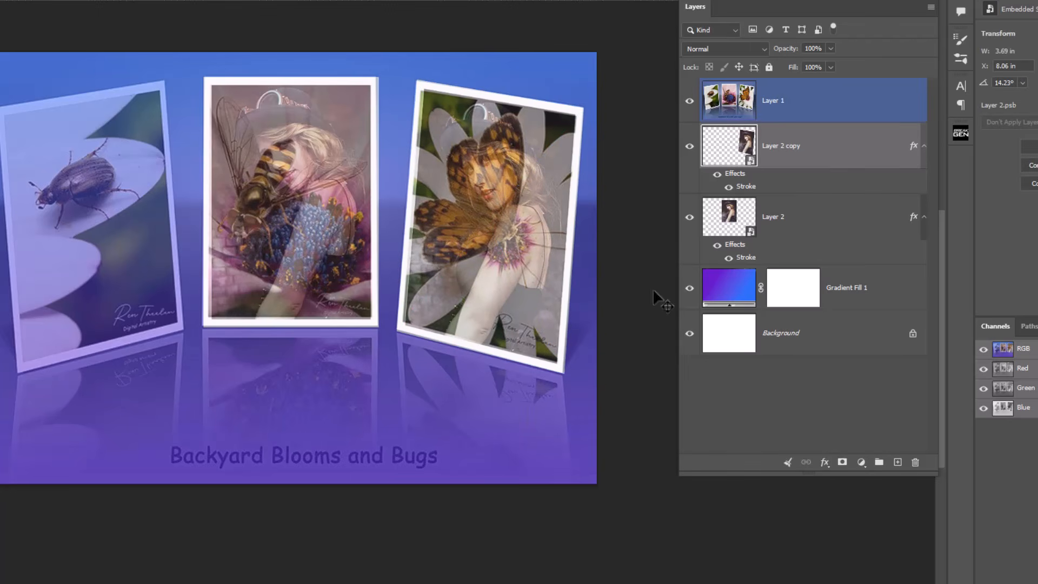
Toggle the sample layout's visibility to check the distorted frame against it, and leave the sample hidden.
{"action": "left_click", "coordinate": [690, 101]}
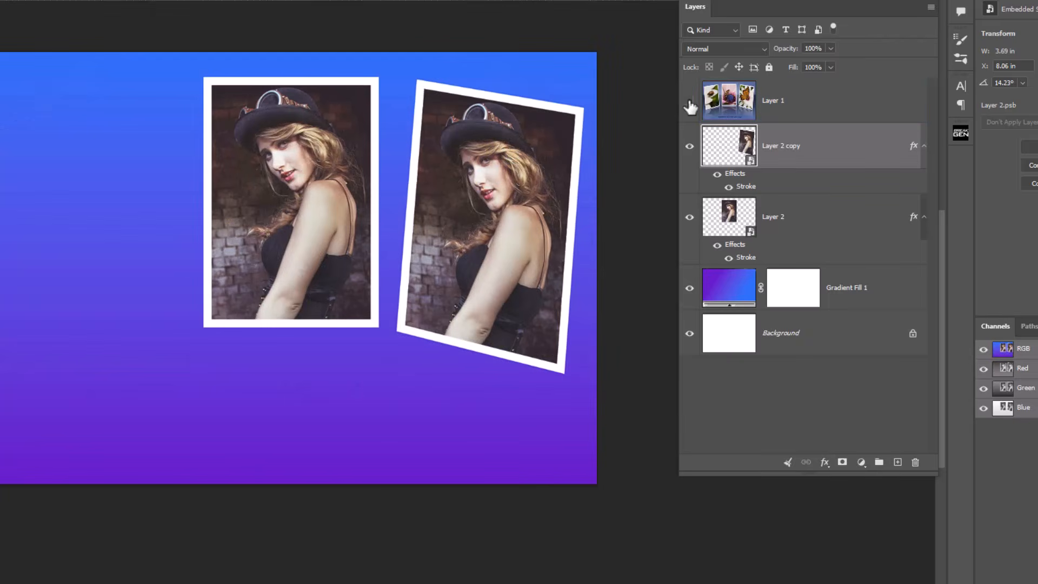
{"action": "left_click", "coordinate": [689, 101]}
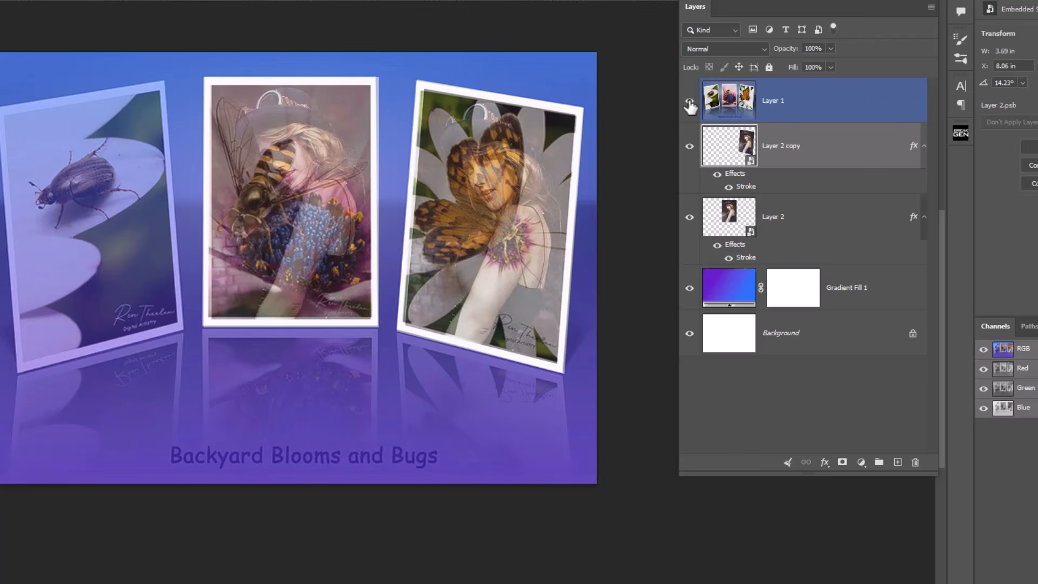
{"action": "left_click", "coordinate": [689, 101]}
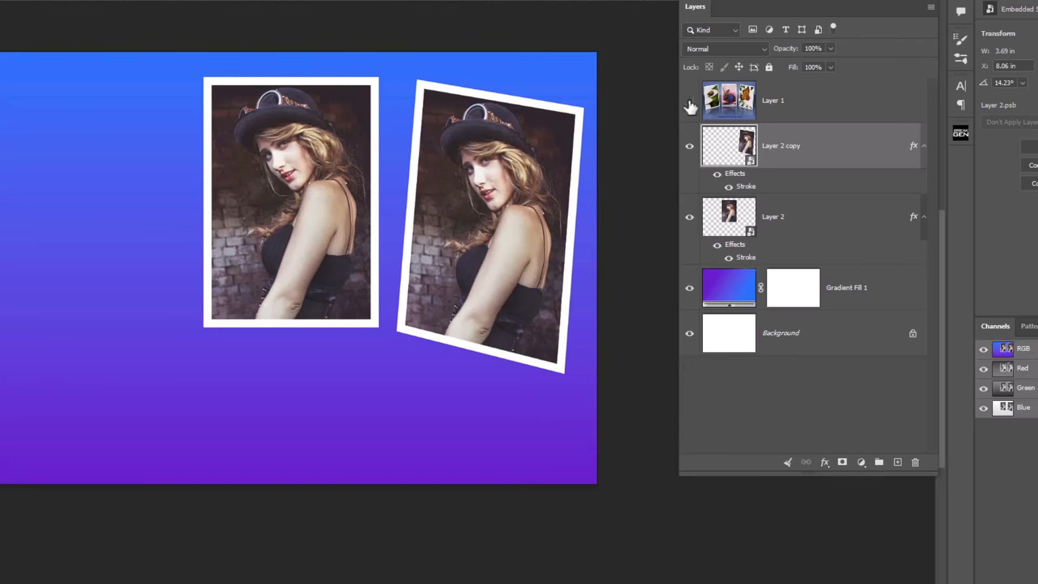
In the contents of Layer 2 copy's Smart Object, delete the Steam-2 photo and place Steam-4.jpg as an embedded image.
{"action": "double_click", "coordinate": [741, 158]}
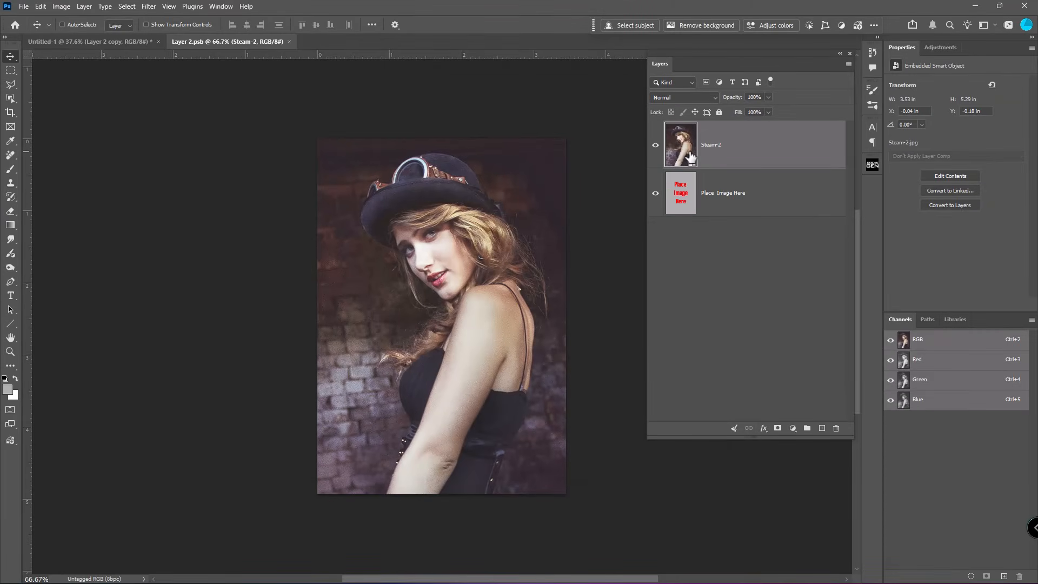
{"action": "key", "text": "Delete"}
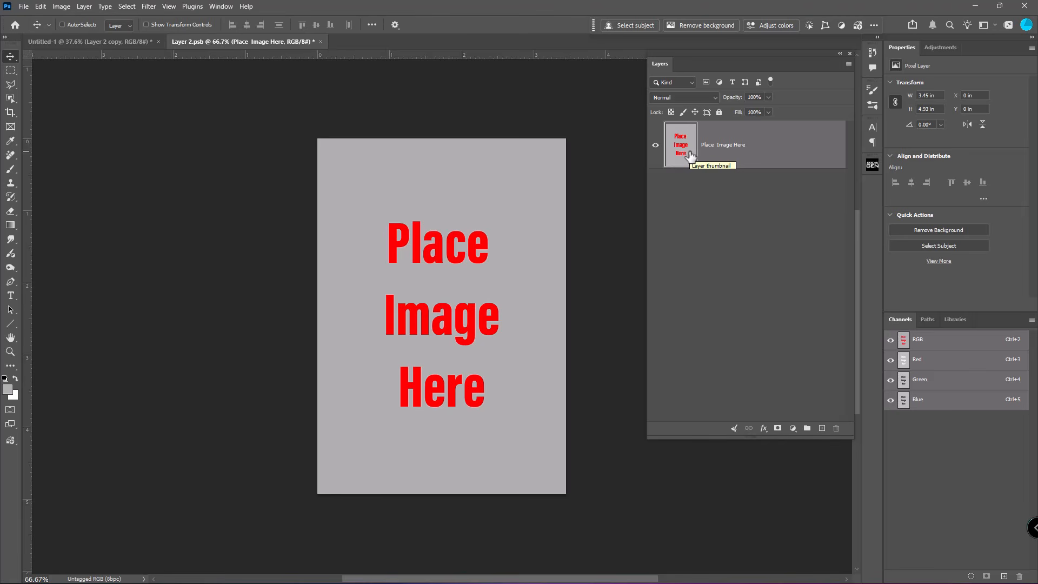
{"action": "left_click", "coordinate": [23, 6]}
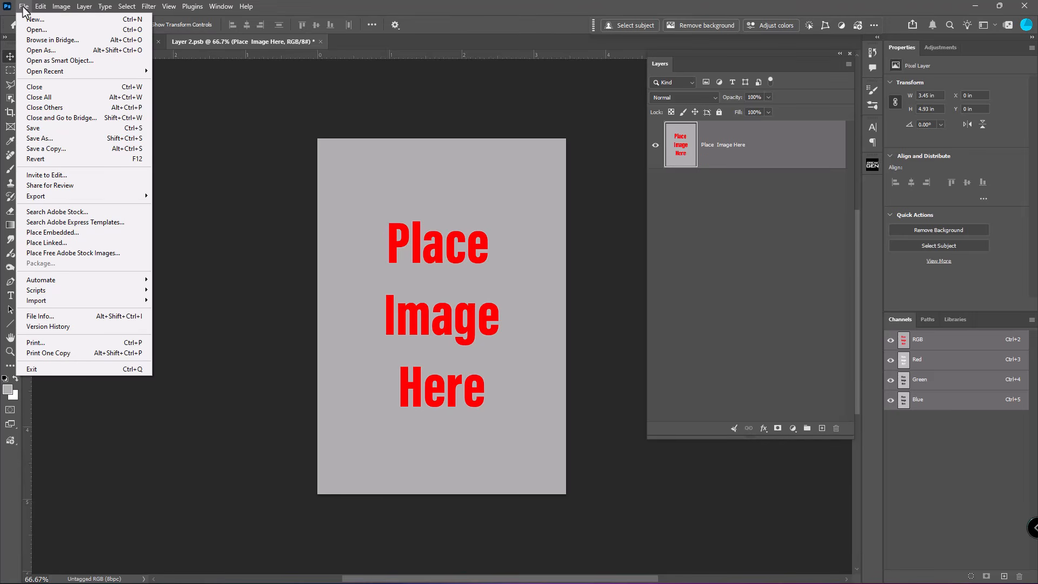
{"action": "left_click", "coordinate": [59, 233]}
{"action": "left_click", "coordinate": [354, 95]}
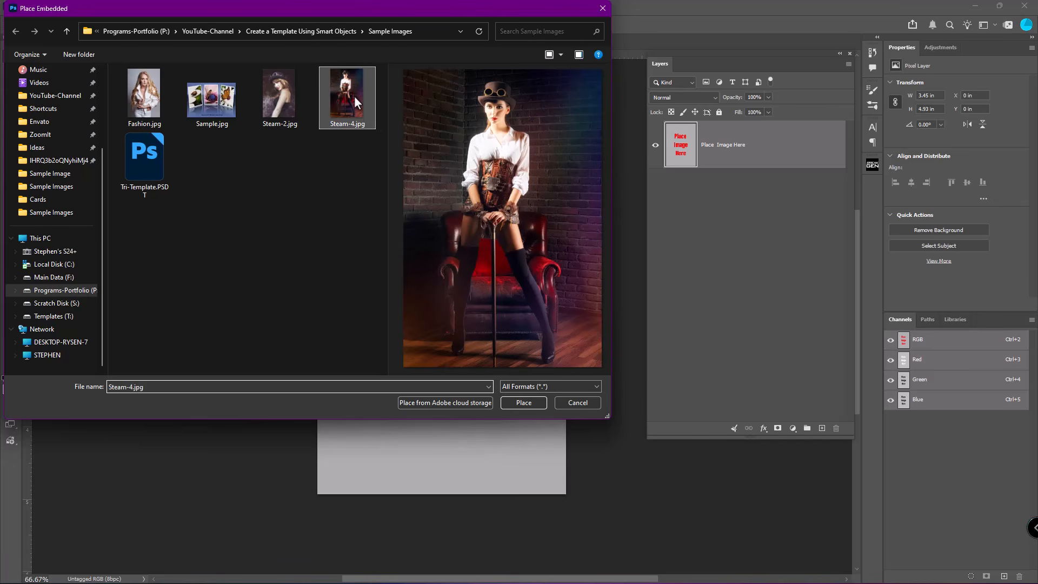
{"action": "left_click", "coordinate": [530, 402]}
Reposition the Steam-4 photo and scale it to about 36% to cover the placeholder, then save and close the Smart Object's contents.
{"action": "left_click_drag", "start_coordinate": [500, 336], "coordinate": [492, 337]}
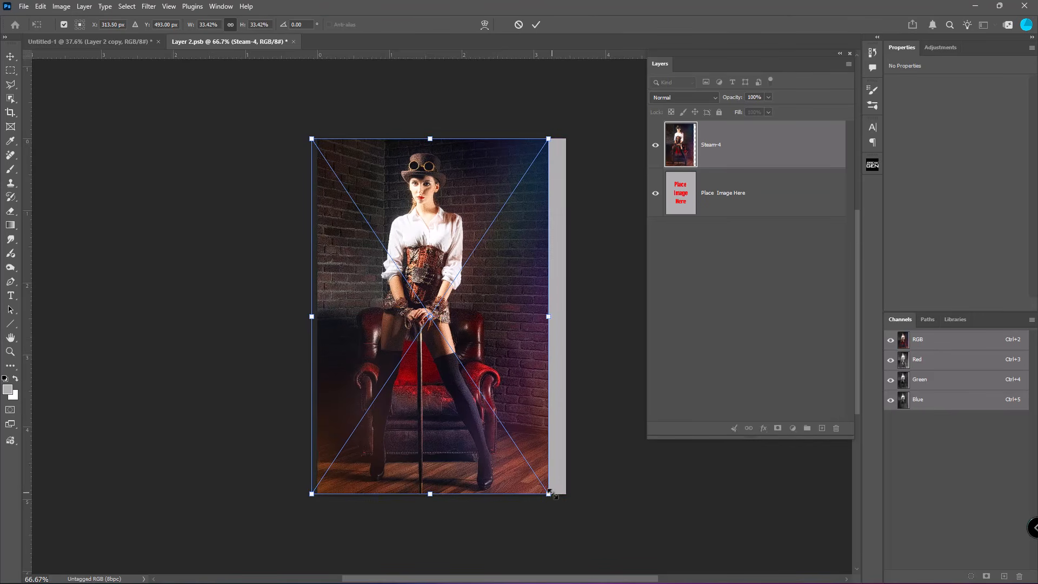
{"action": "left_click_drag", "start_coordinate": [550, 493], "coordinate": [567, 522]}
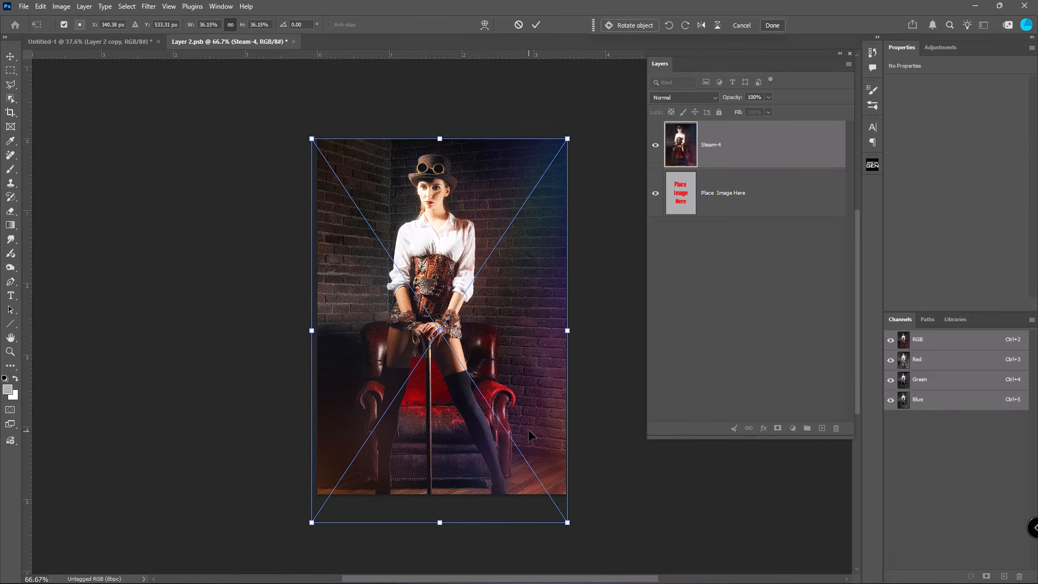
{"action": "key", "text": "Return"}
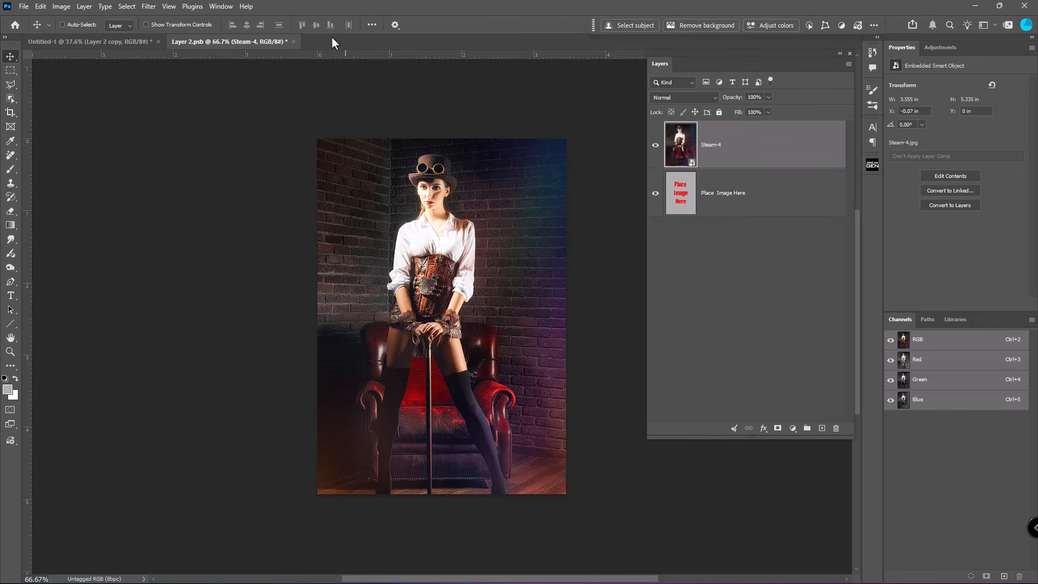
{"action": "left_click", "coordinate": [294, 41]}
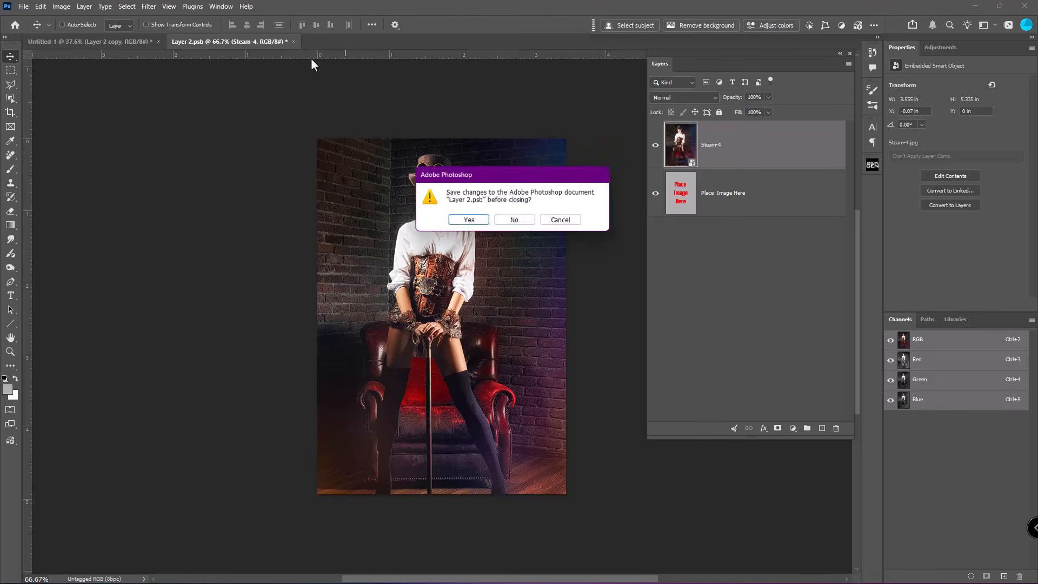
{"action": "left_click", "coordinate": [465, 220]}
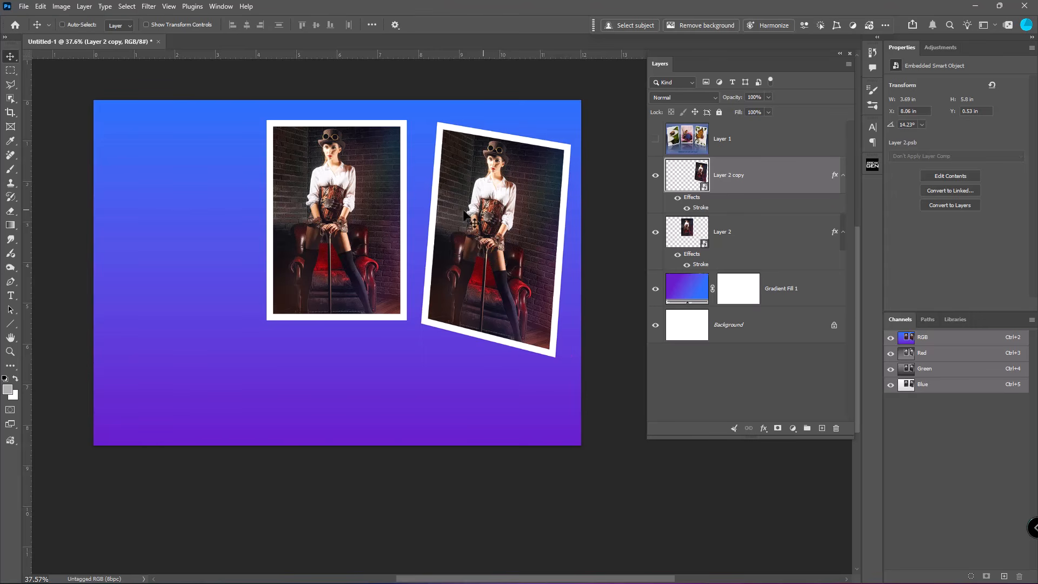
Delete Layer 2 copy and replace it with an independent duplicate of Layer 2, using New Smart Object via Copy.
{"action": "left_click", "coordinate": [361, 220], "text": "ctrl"}
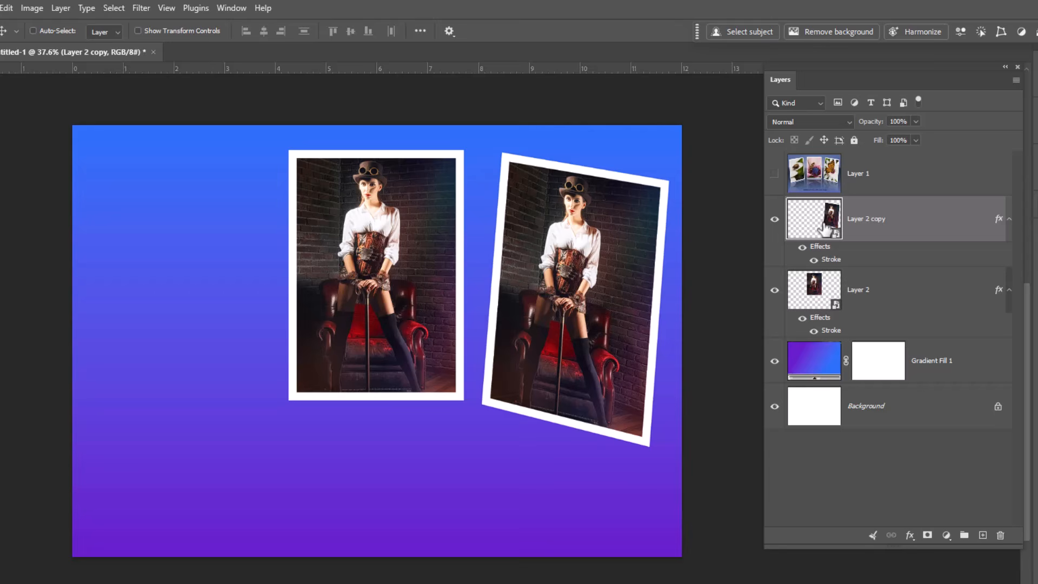
{"action": "key", "text": "Delete"}
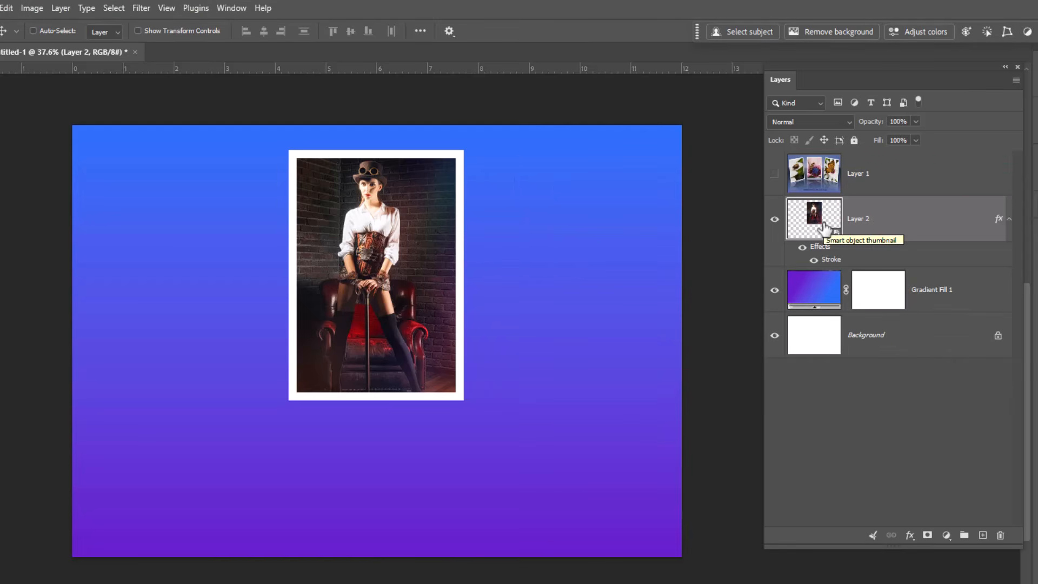
{"action": "key", "text": "ctrl"}
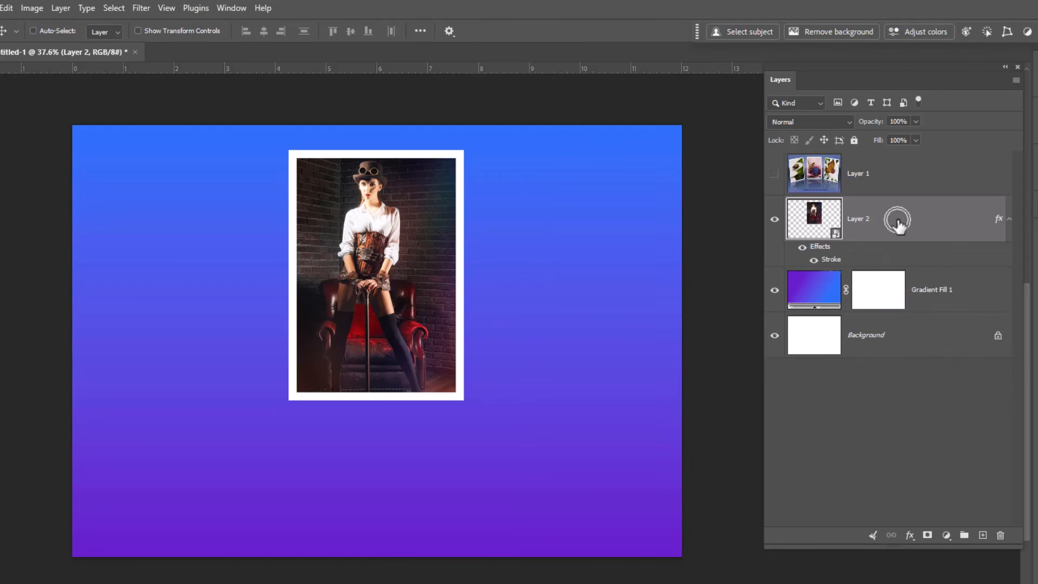
{"action": "right_click", "coordinate": [897, 221]}
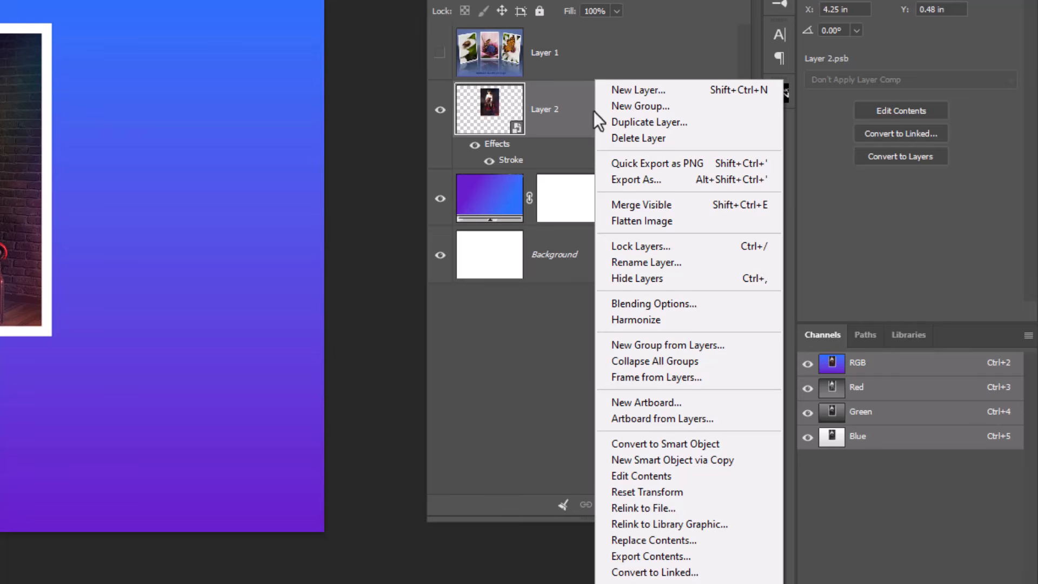
{"action": "left_click", "coordinate": [640, 461]}
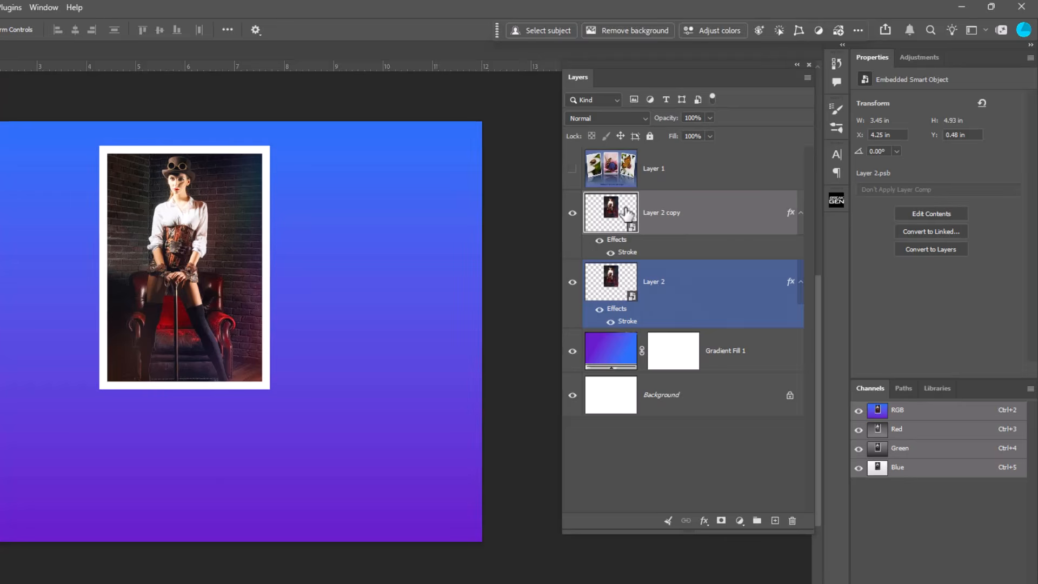
Move Layer 2 copy to the right of the centre photo, then delete Steam-4 from its Smart Object contents, saving and closing them.
{"action": "left_click", "coordinate": [627, 214]}
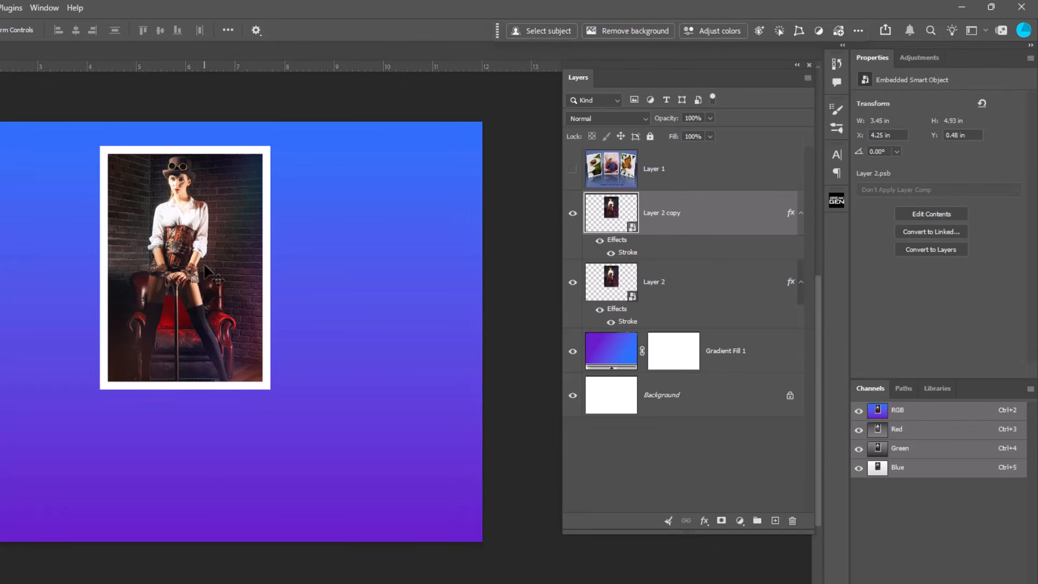
{"action": "left_click_drag", "start_coordinate": [204, 263], "coordinate": [397, 282]}
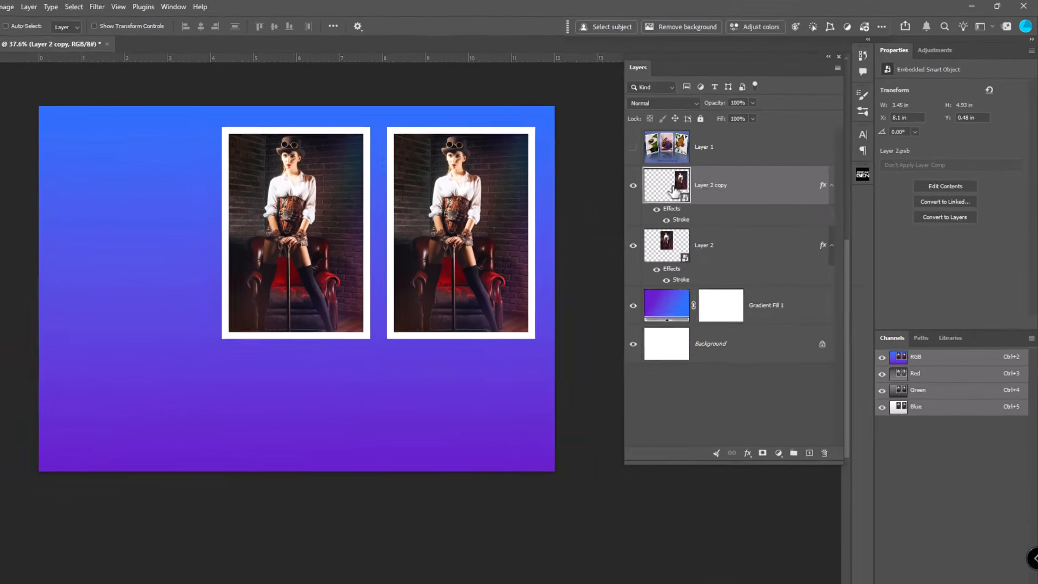
{"action": "double_click", "coordinate": [619, 219]}
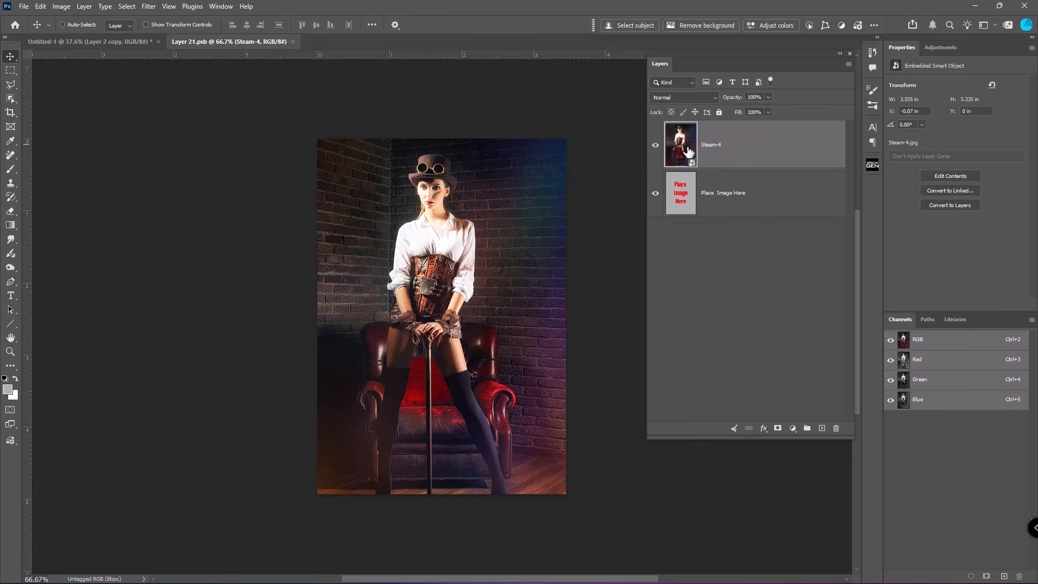
{"action": "key", "text": "Delete"}
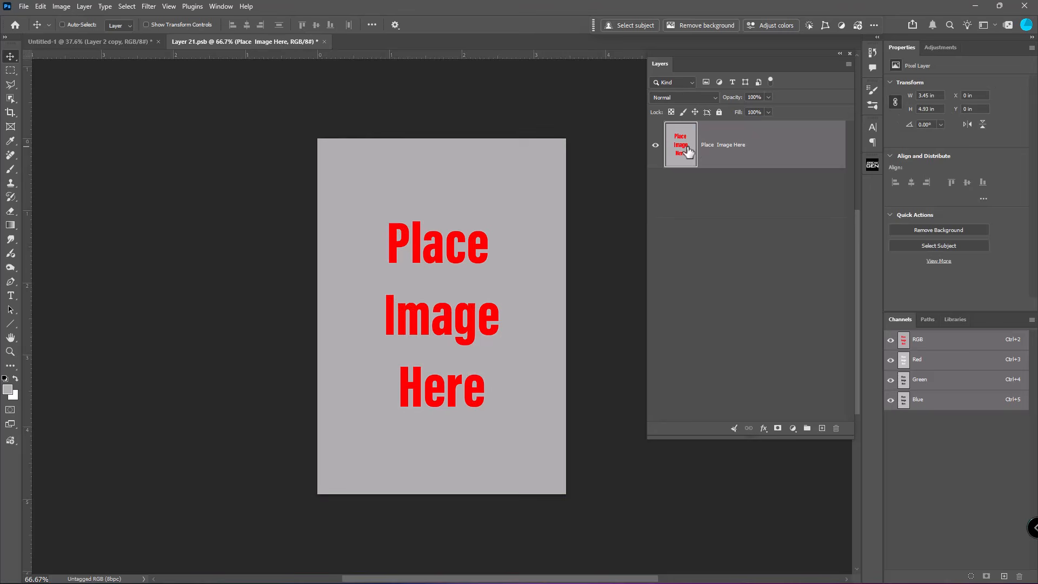
{"action": "left_click", "coordinate": [324, 41]}
{"action": "left_click", "coordinate": [459, 219]}
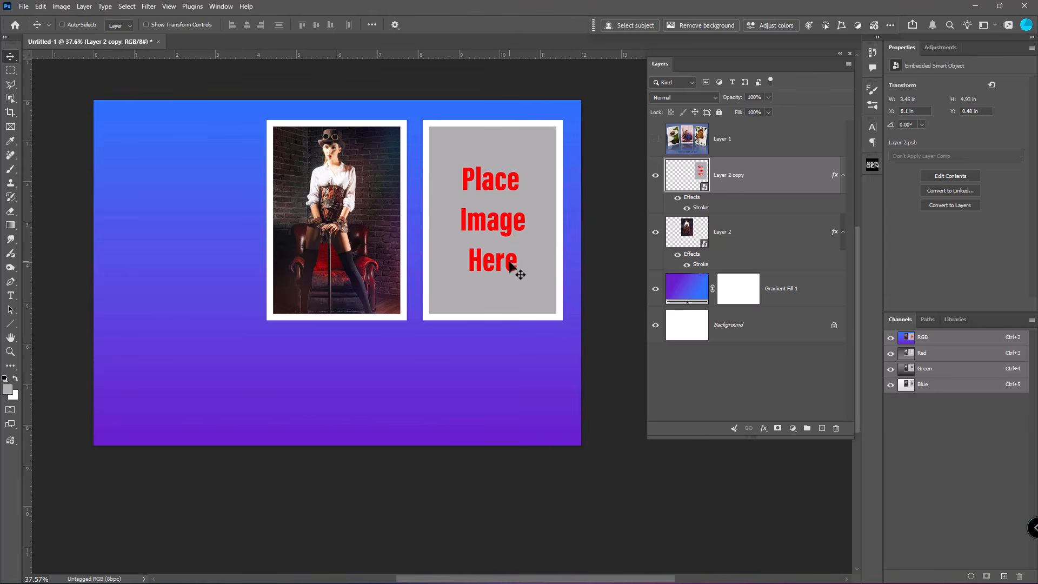
With the sample layout shown, distort Layer 2 copy so its corners match the tilted butterfly frame, commit the transform, and hide the sample.
{"action": "key", "text": "ctrl"}
{"action": "left_click", "coordinate": [655, 139]}
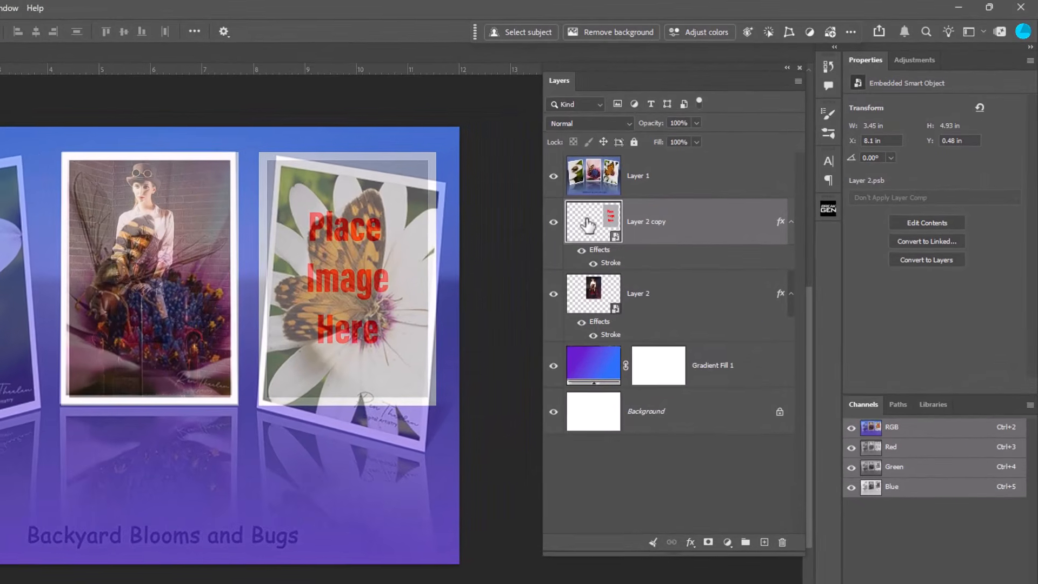
{"action": "key", "text": "ctrl+t"}
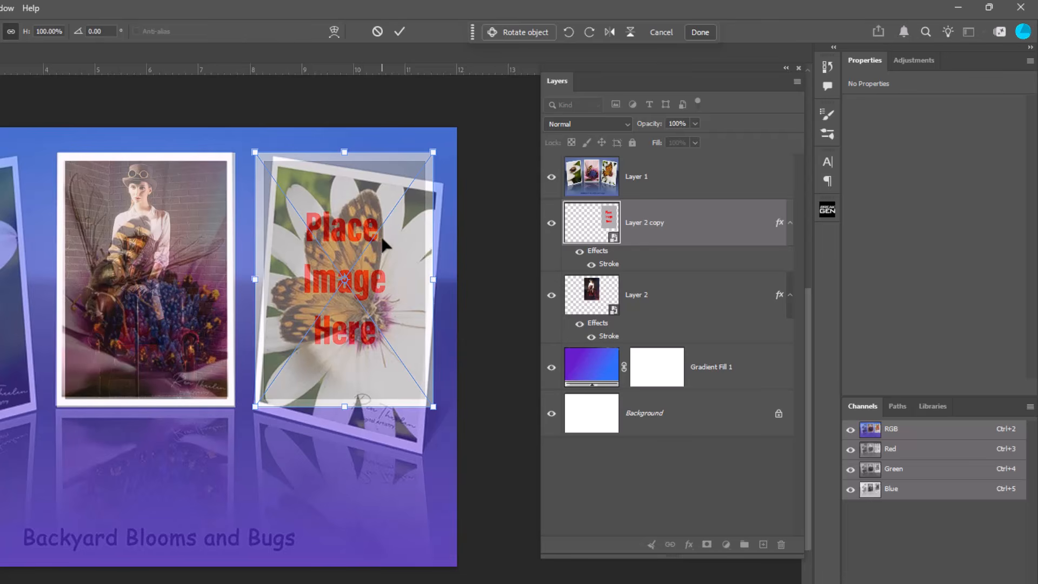
{"action": "right_click", "coordinate": [384, 241]}
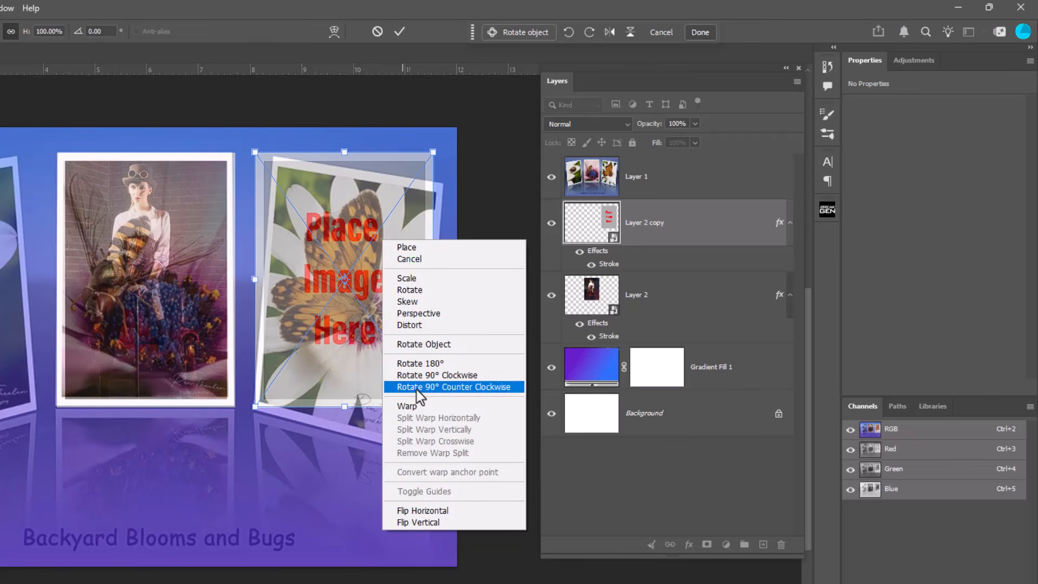
{"action": "left_click", "coordinate": [421, 326]}
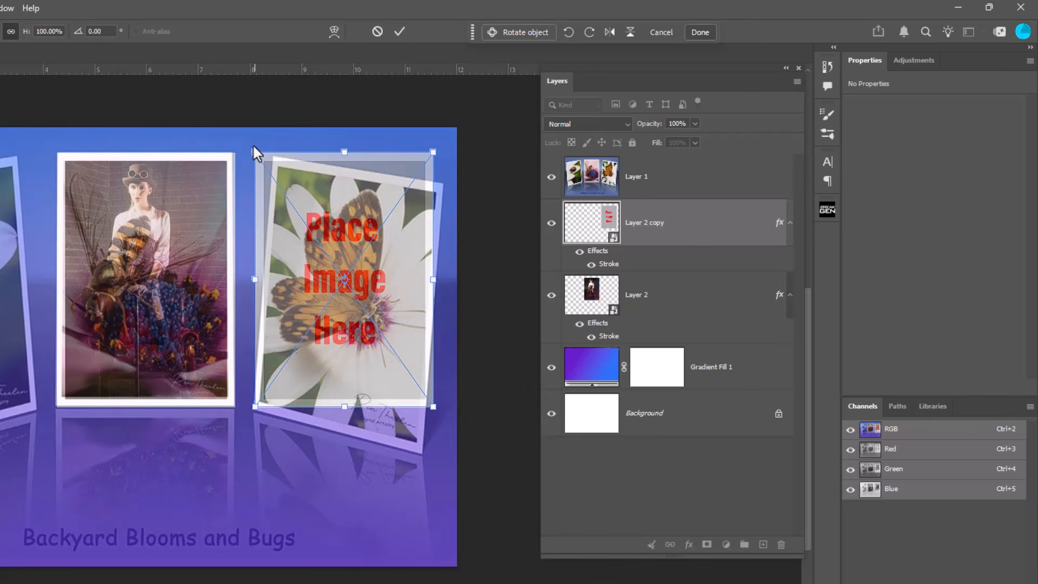
{"action": "left_click_drag", "start_coordinate": [255, 152], "coordinate": [274, 155]}
{"action": "left_click_drag", "start_coordinate": [434, 152], "coordinate": [440, 183]}
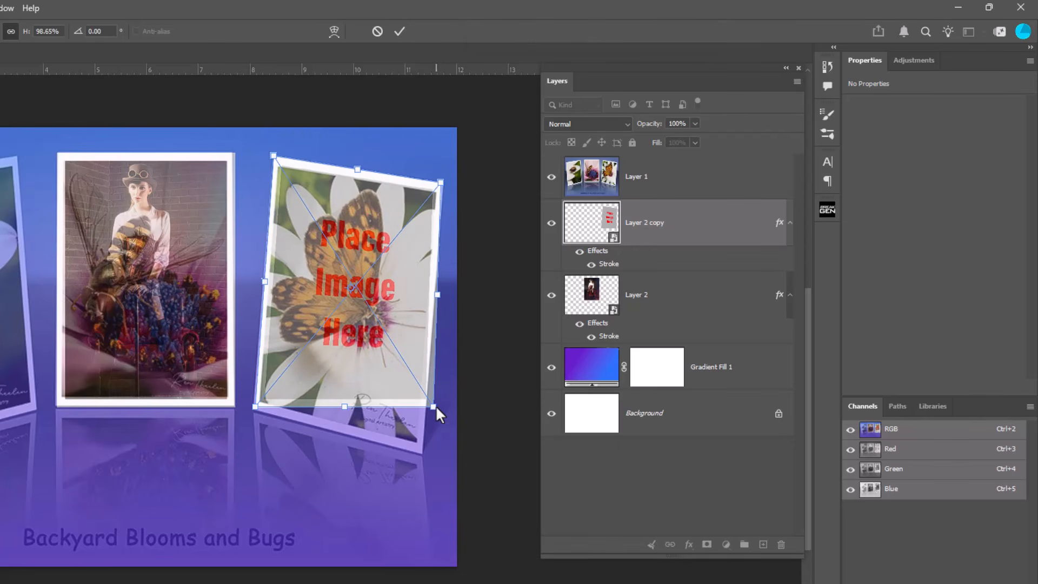
{"action": "left_click_drag", "start_coordinate": [436, 406], "coordinate": [424, 452]}
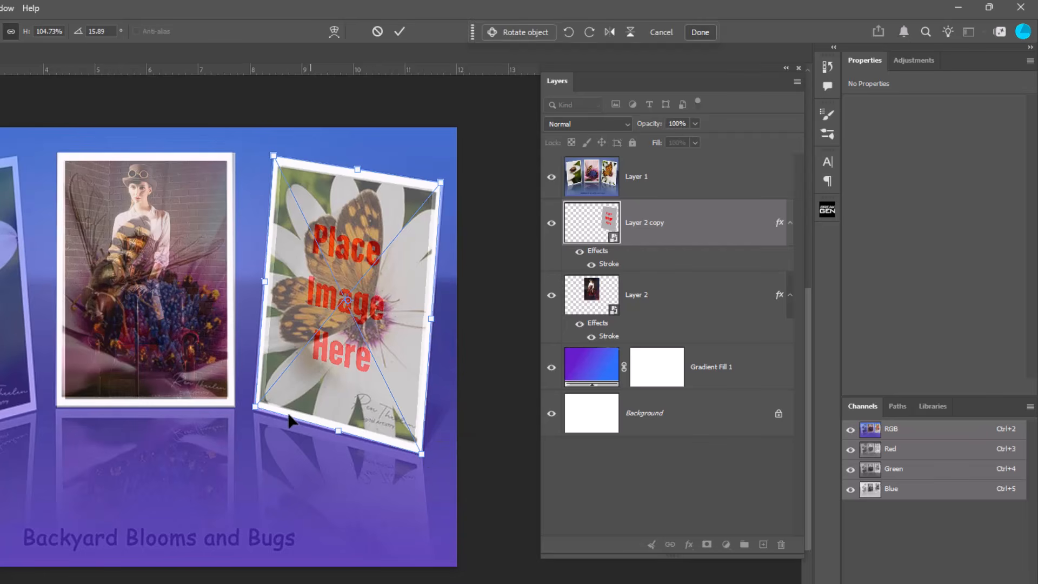
{"action": "left_click_drag", "start_coordinate": [258, 408], "coordinate": [258, 411]}
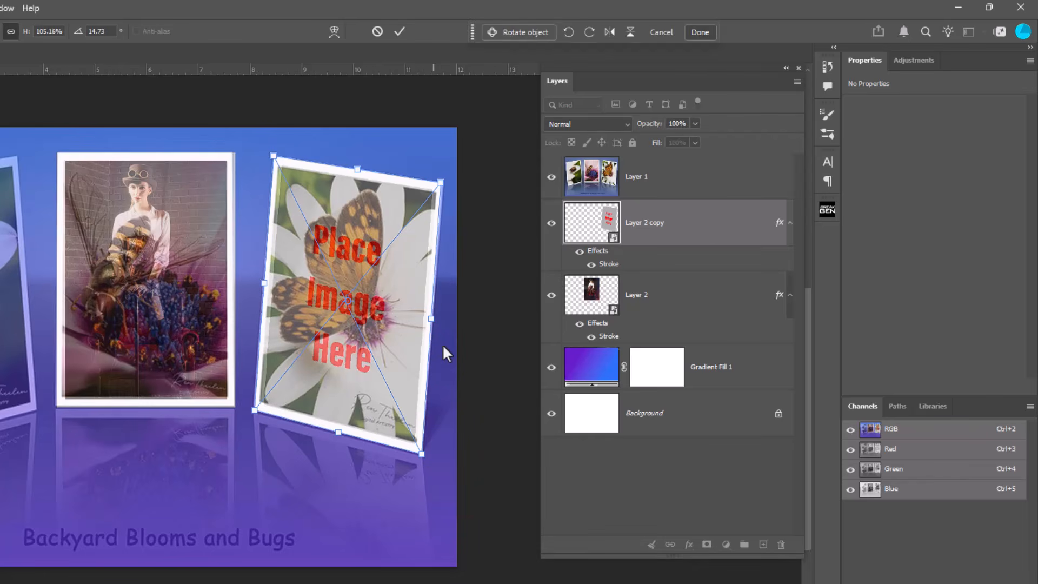
{"action": "key", "text": "Return"}
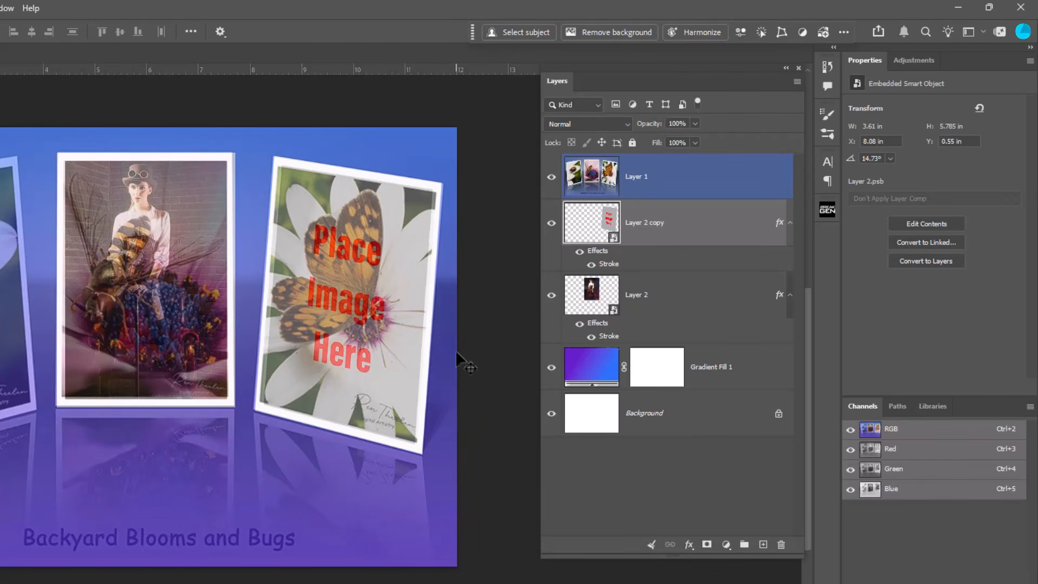
{"action": "left_click", "coordinate": [552, 177]}
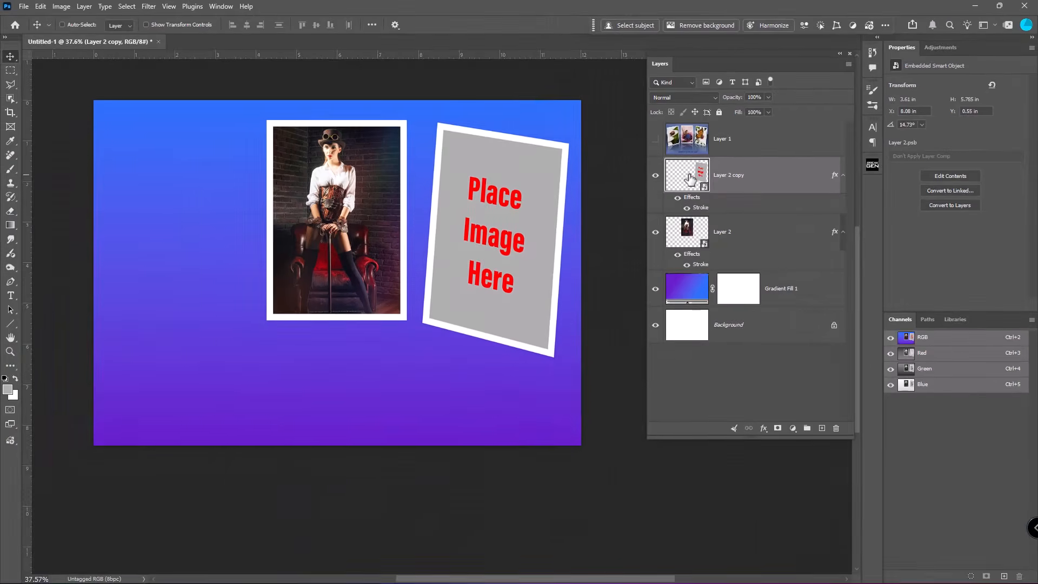
Open the contents of Layer 2 copy's Smart Object and place Fashion.jpg as an embedded image.
{"action": "double_click", "coordinate": [690, 179]}
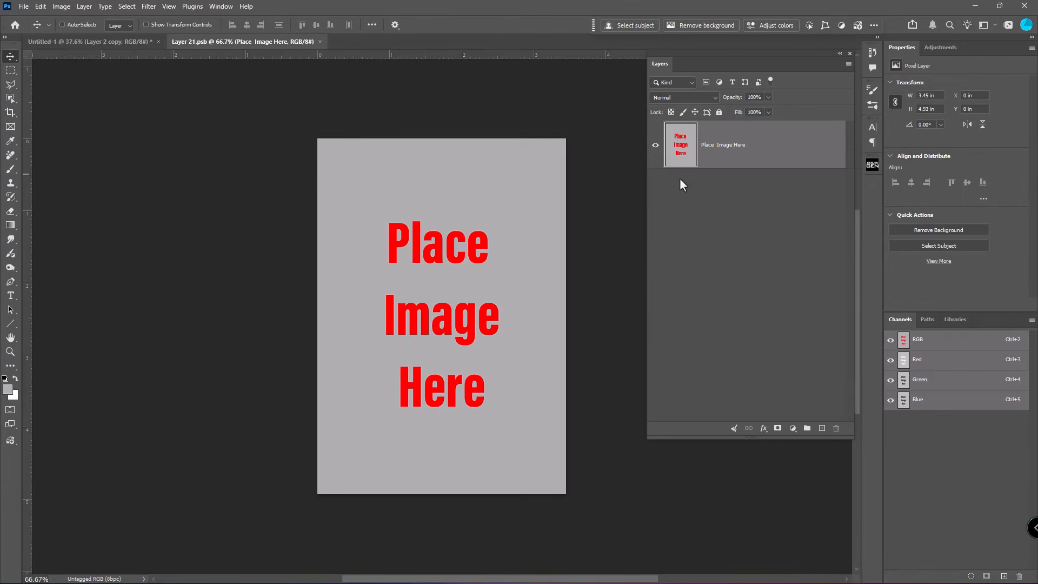
{"action": "left_click", "coordinate": [24, 7]}
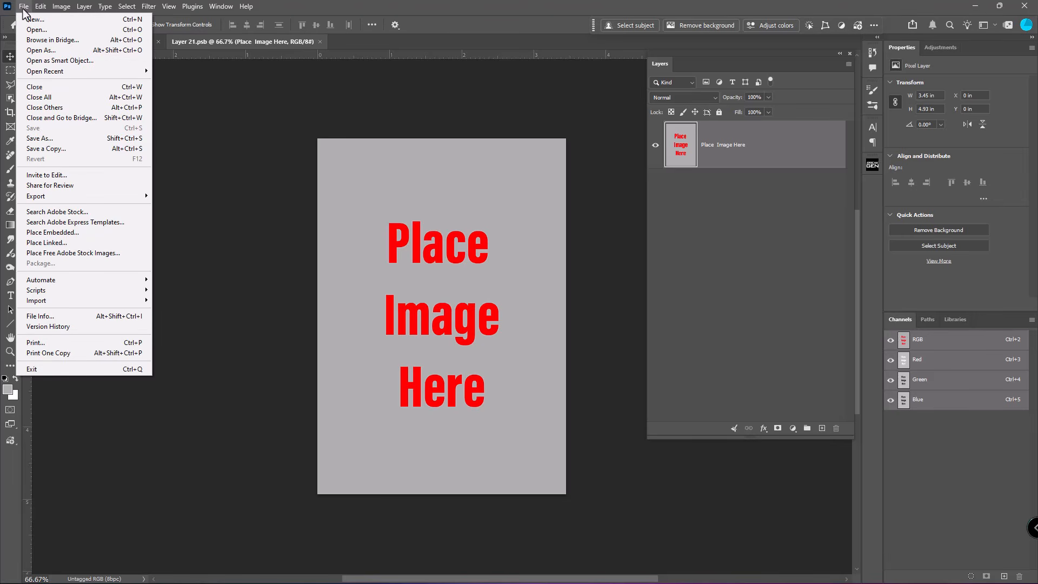
{"action": "left_click", "coordinate": [51, 232]}
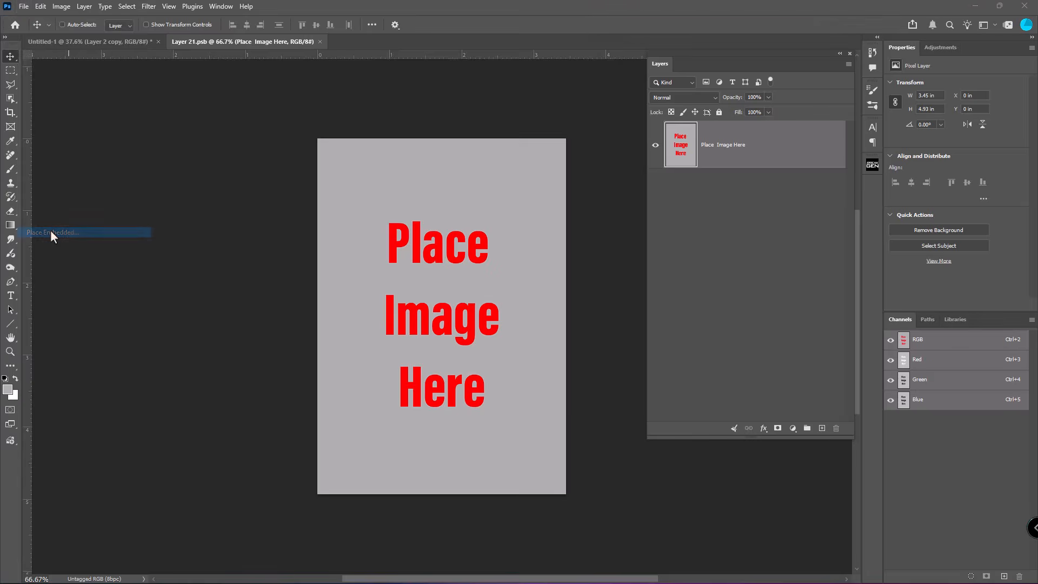
{"action": "left_click", "coordinate": [144, 100]}
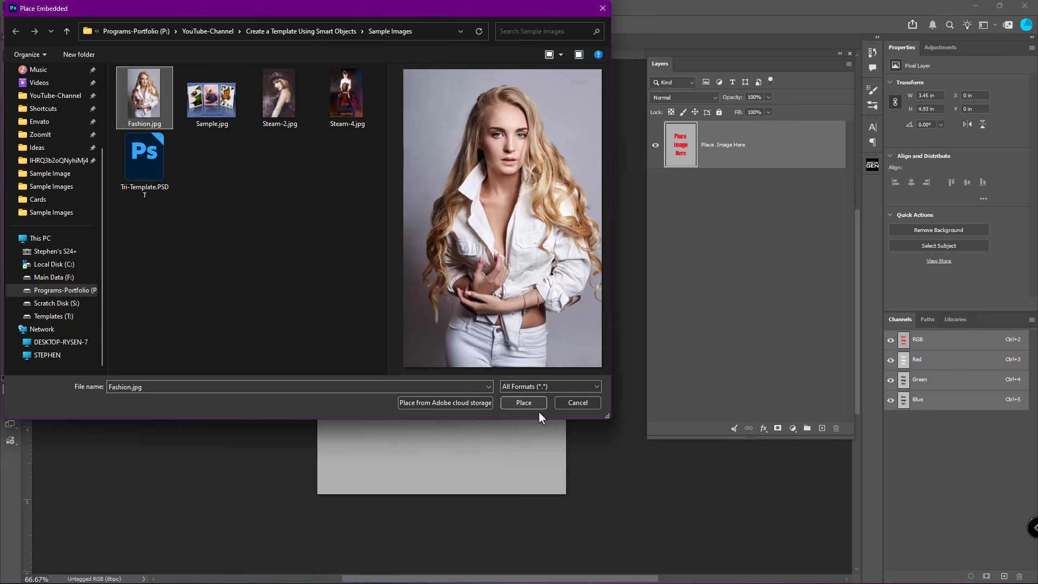
{"action": "left_click", "coordinate": [524, 403]}
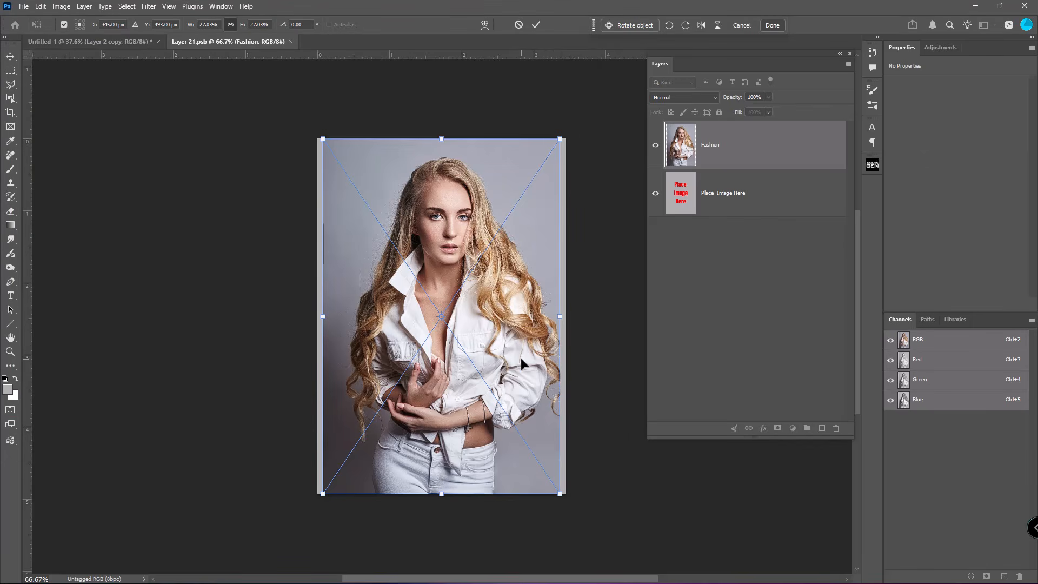
Scale the Fashion photo to about 29% and reposition it to cover the placeholder, then save and close the Smart Object's contents.
{"action": "left_click_drag", "start_coordinate": [562, 326], "coordinate": [579, 320]}
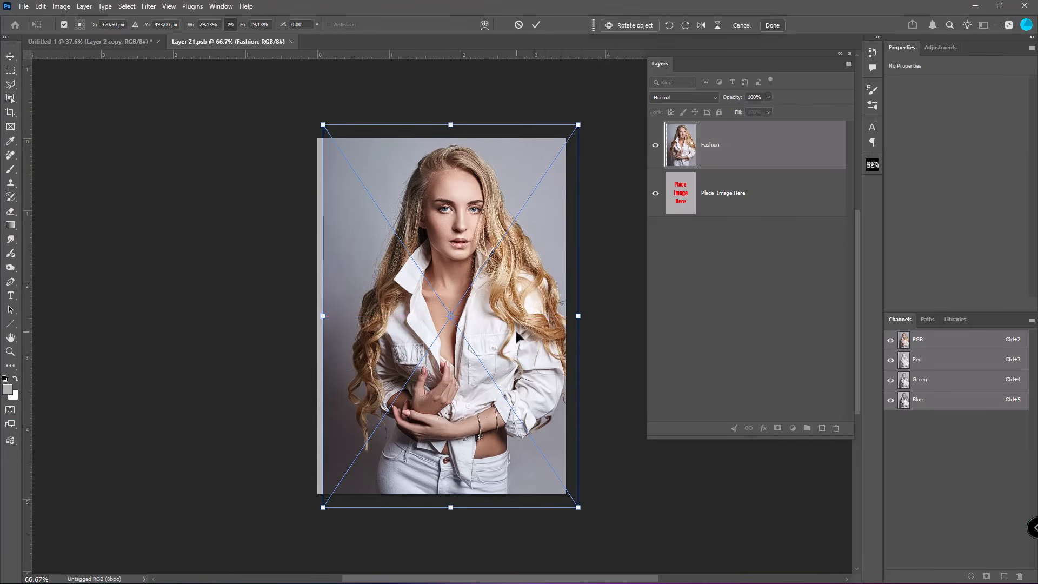
{"action": "left_click_drag", "start_coordinate": [515, 329], "coordinate": [508, 339]}
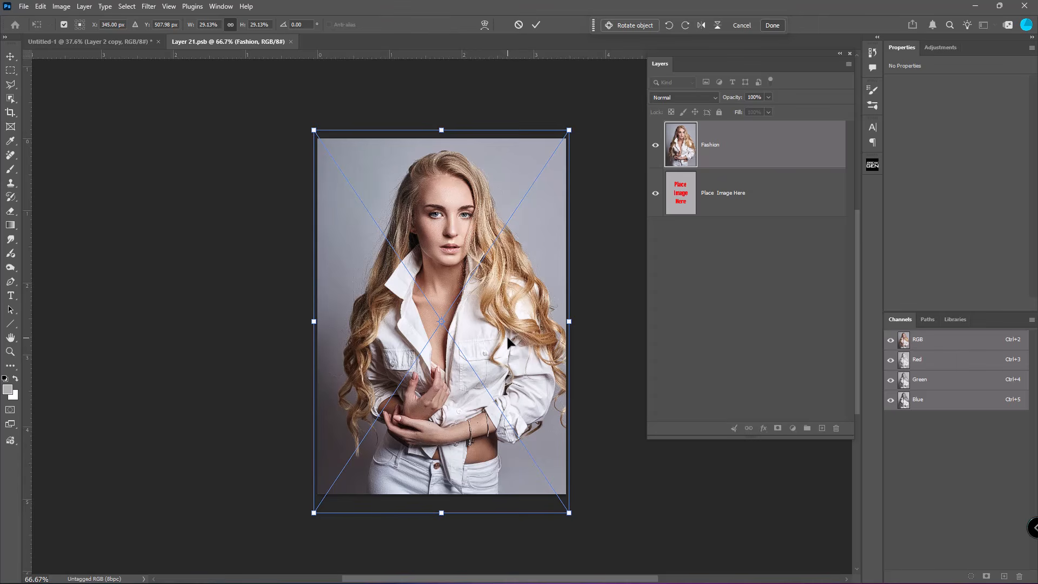
{"action": "key", "text": "Return"}
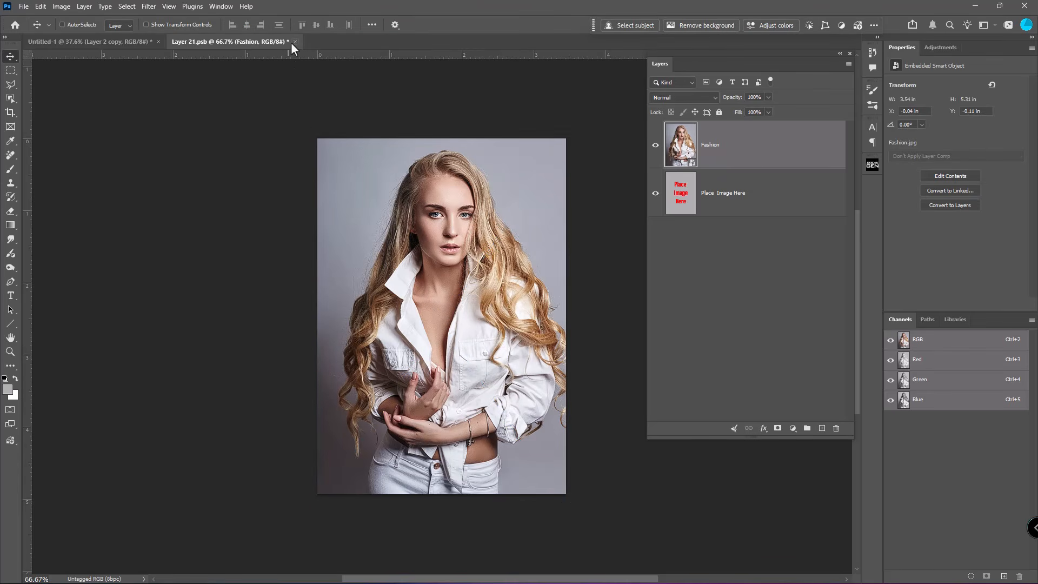
{"action": "left_click", "coordinate": [293, 42]}
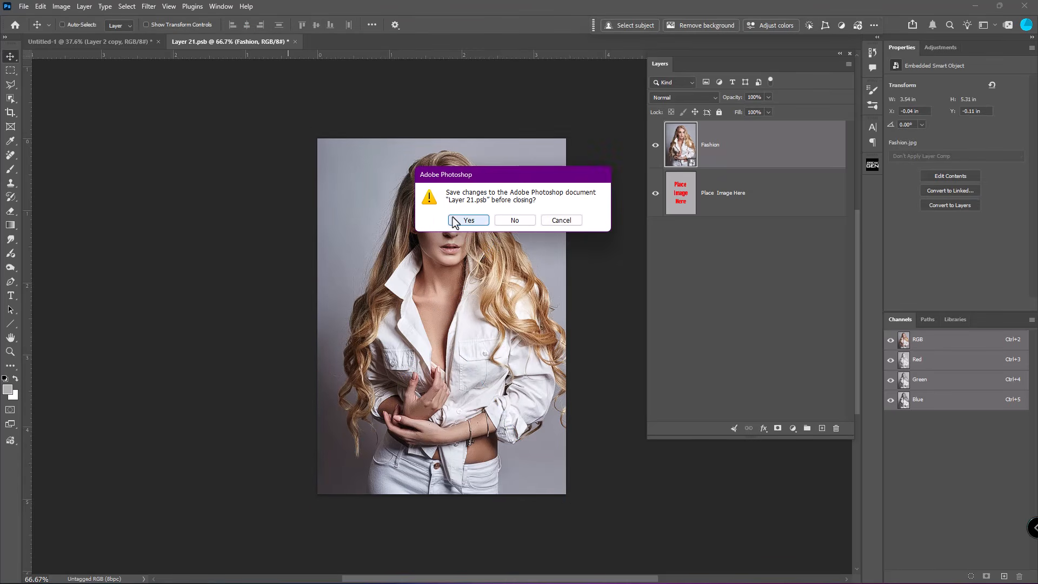
{"action": "left_click", "coordinate": [469, 220]}
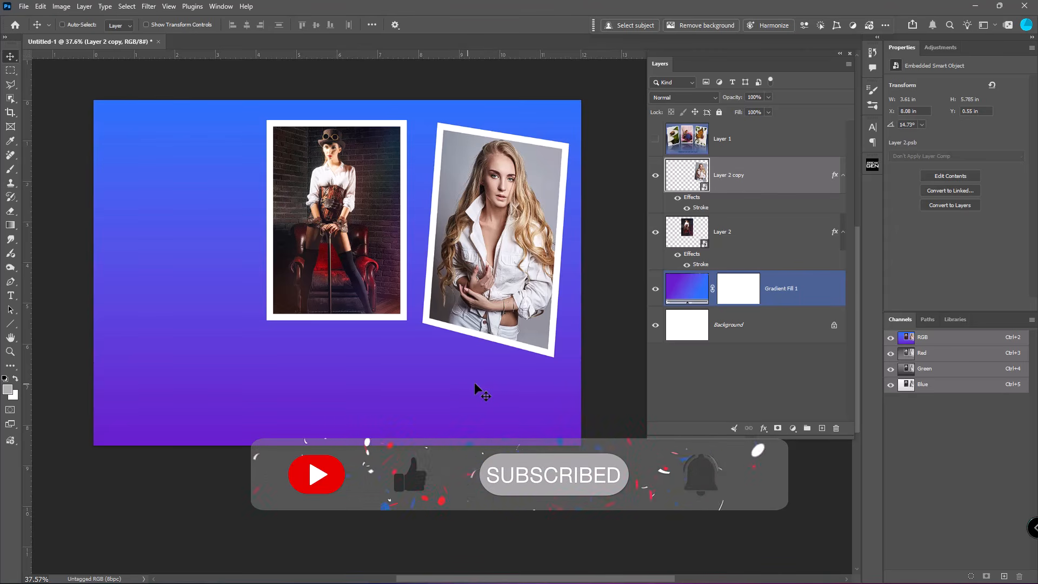
Toggle Layer 2's visibility to identify the centre photo, leave it visible, and duplicate the layer as a linked Smart Object copy.
{"action": "left_click", "coordinate": [692, 239]}
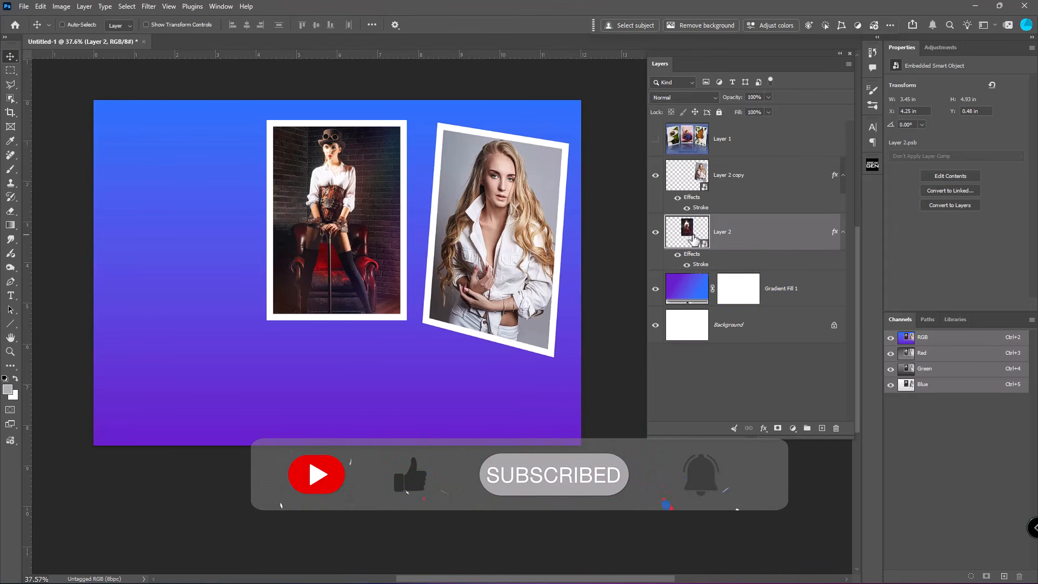
{"action": "left_click", "coordinate": [655, 234]}
{"action": "left_click", "coordinate": [655, 234]}
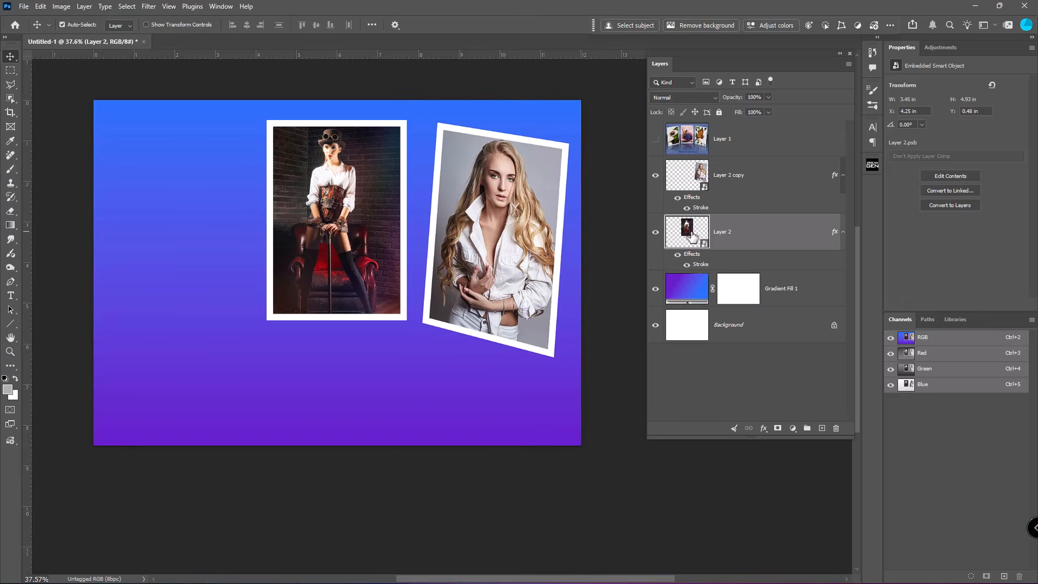
{"action": "key", "text": "ctrl+j"}
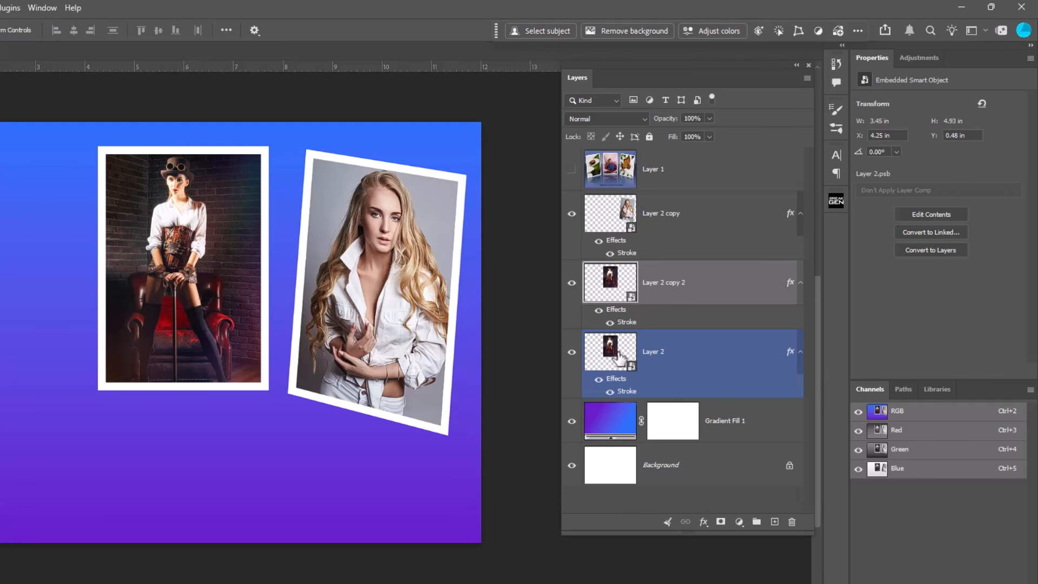
Flip Layer 2 below the centre photo at -54.36% height with a slight gap, and set its opacity to 49% as a reflection.
{"action": "left_click", "coordinate": [618, 354]}
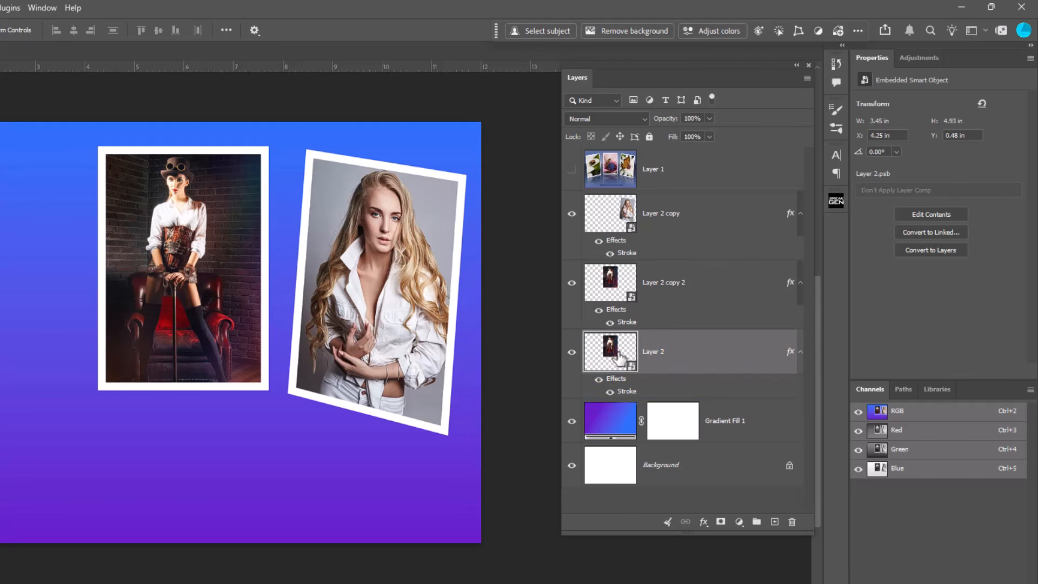
{"action": "key", "text": "ctrl+t"}
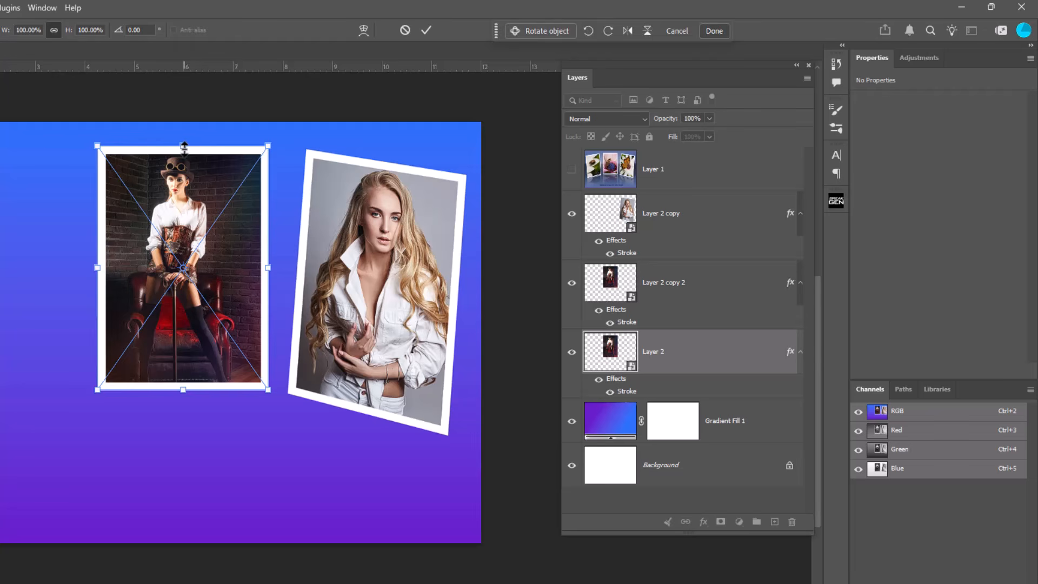
{"action": "left_click_drag", "start_coordinate": [184, 146], "coordinate": [176, 522]}
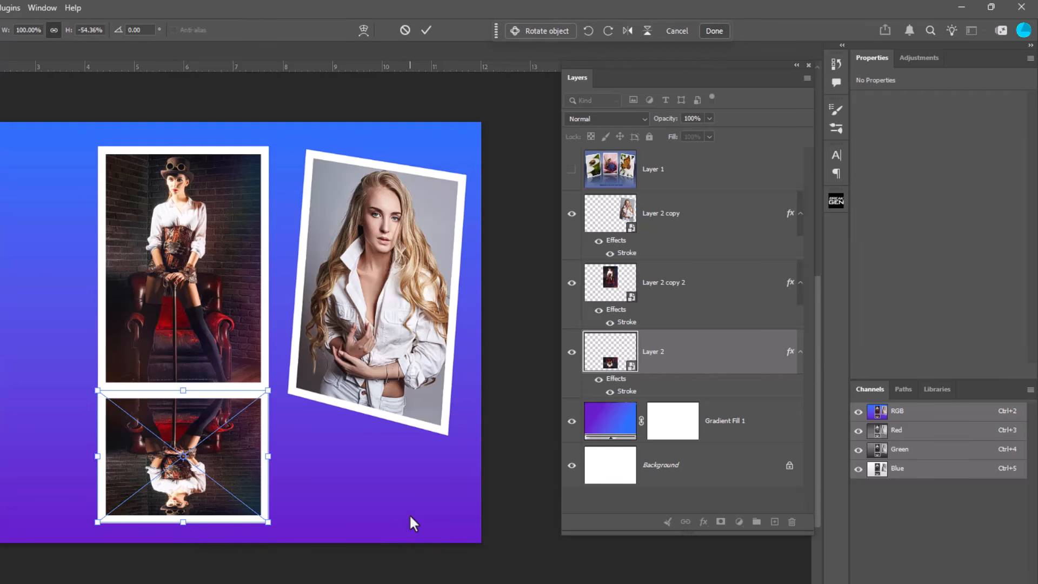
{"action": "key", "text": "Down"}
{"action": "key", "text": "Down"}
{"action": "key", "text": "Down"}
{"action": "key", "text": "Down"}
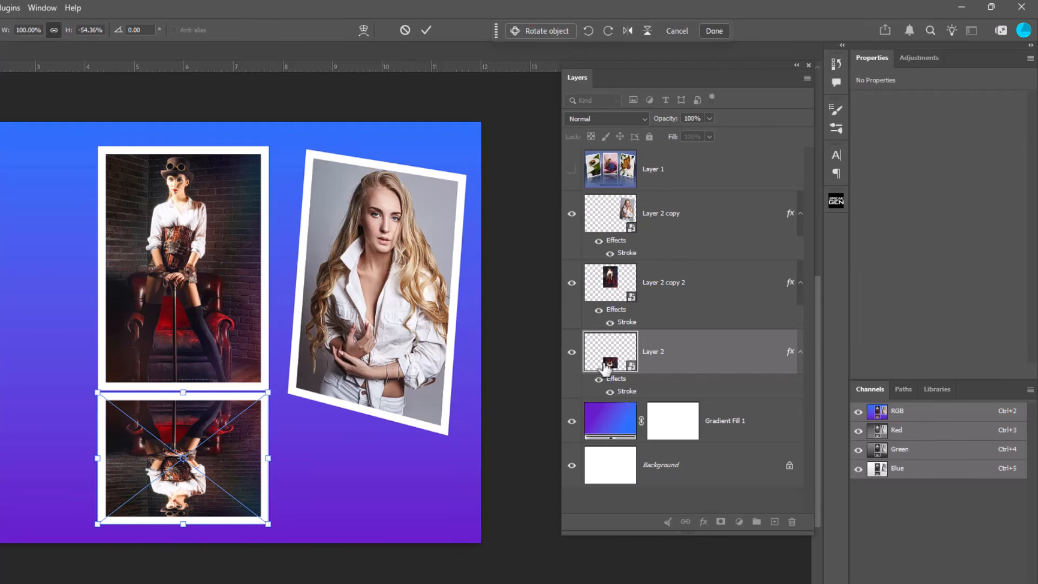
{"action": "key", "text": "Return"}
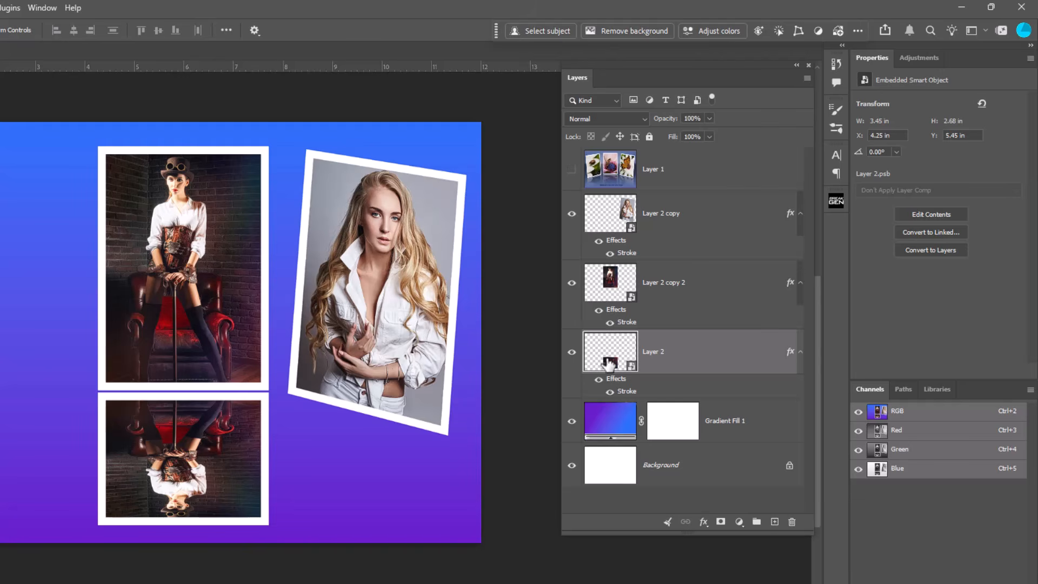
{"action": "left_click", "coordinate": [608, 360]}
{"action": "left_click_drag", "start_coordinate": [676, 127], "coordinate": [650, 136]}
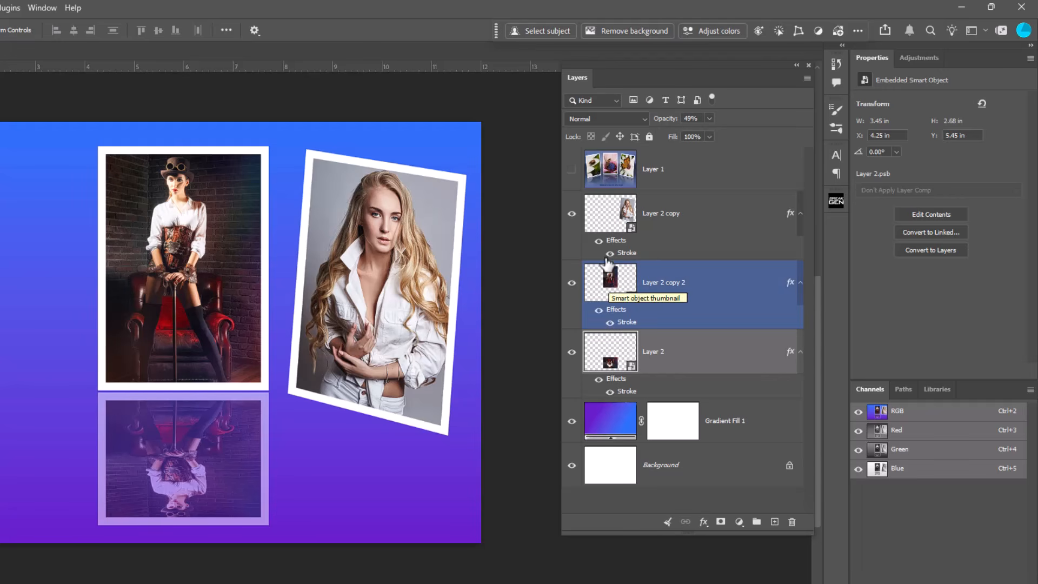
Duplicate Layer 2 copy and flip the original below the tilted portrait at about -42% height, leaving a slight gap.
{"action": "left_click", "coordinate": [606, 218]}
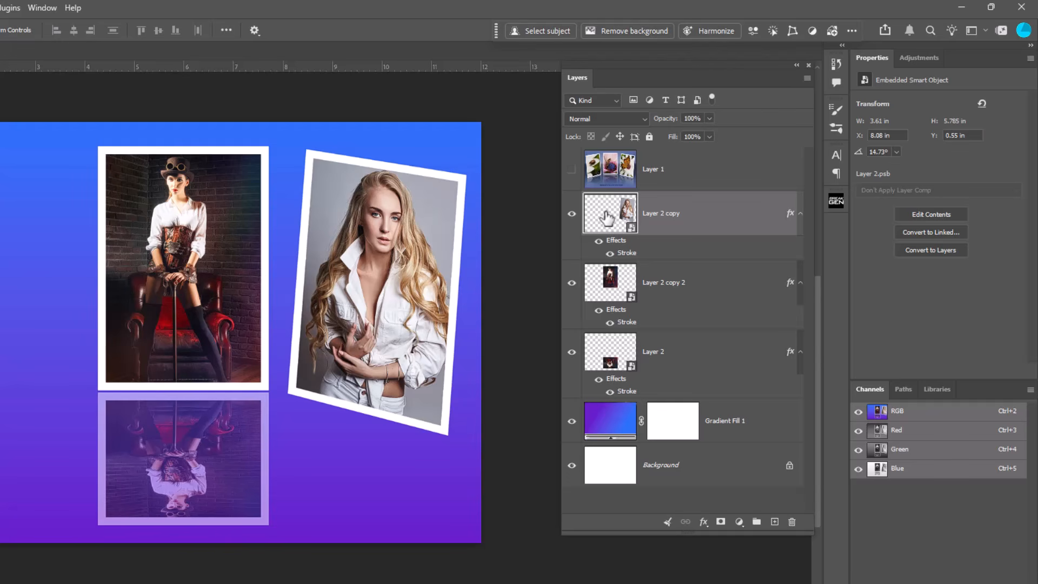
{"action": "key", "text": "ctrl+j"}
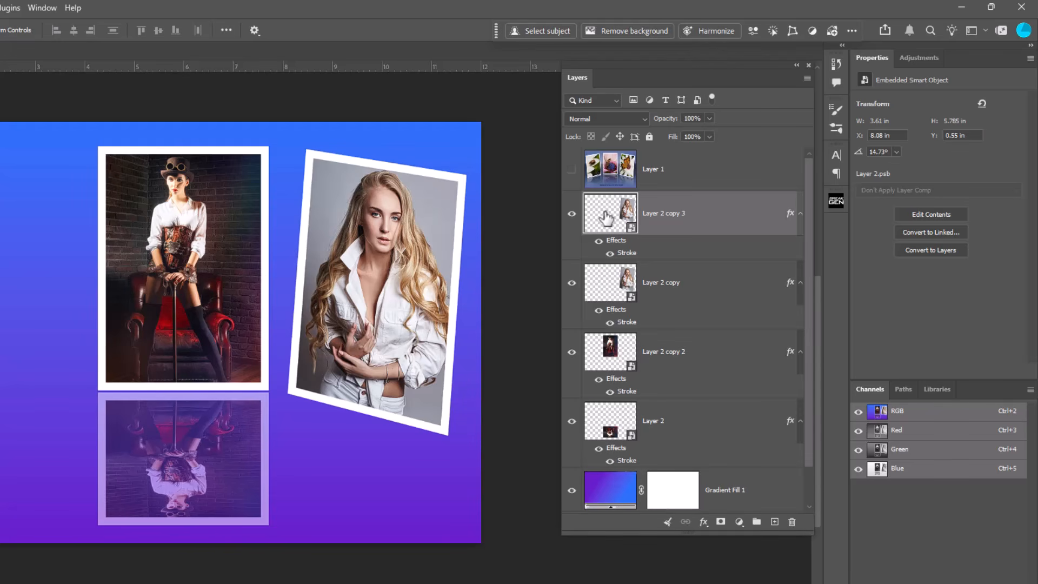
{"action": "left_click", "coordinate": [613, 292]}
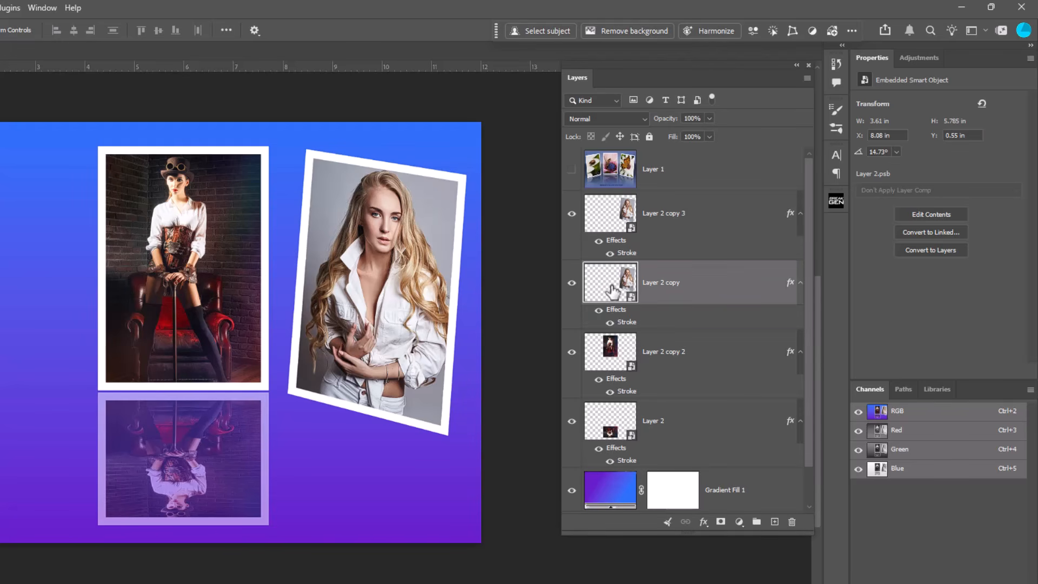
{"action": "key", "text": "ctrl+t"}
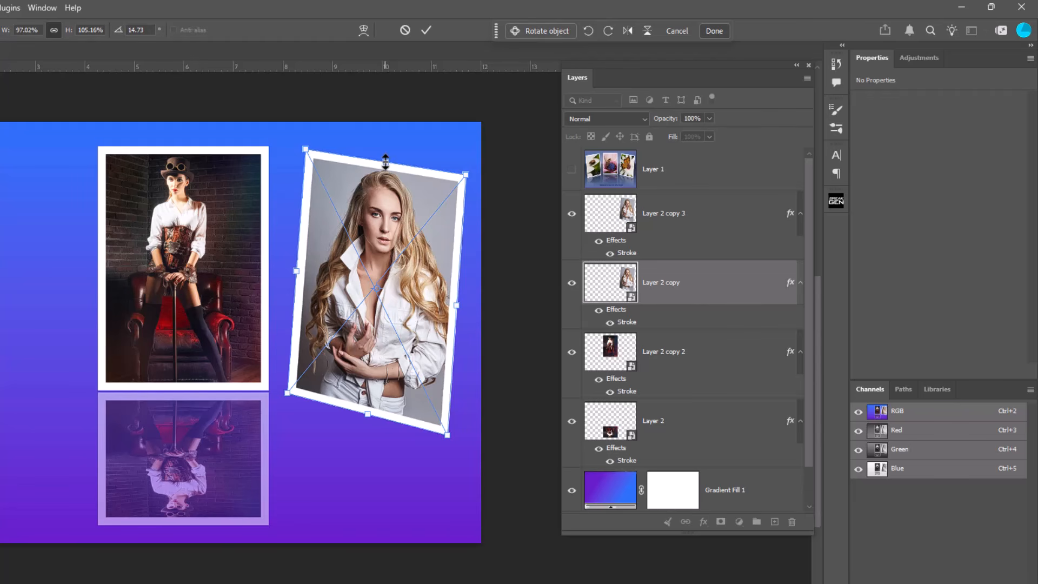
{"action": "left_click_drag", "start_coordinate": [385, 161], "coordinate": [386, 524]}
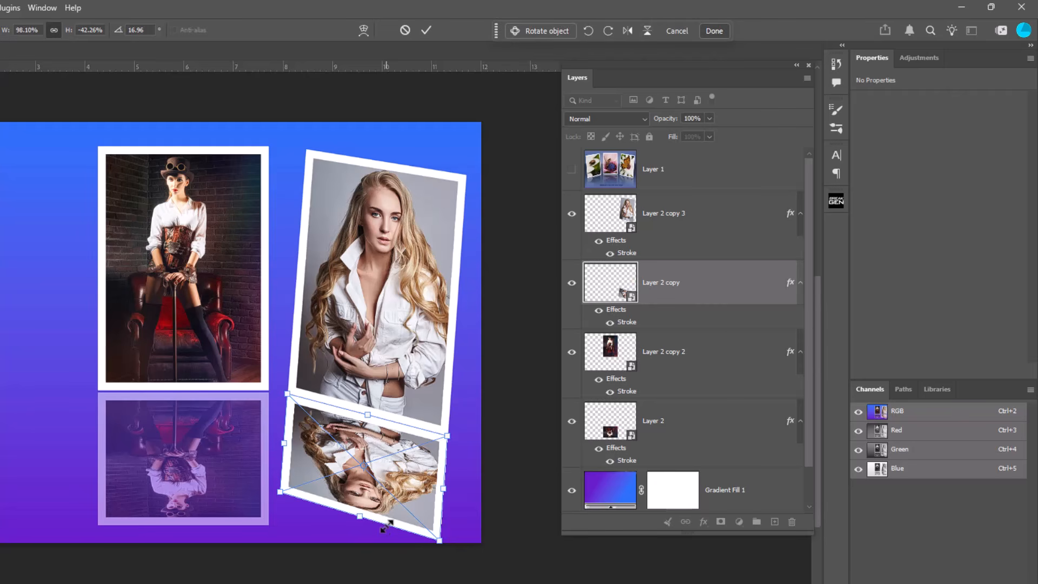
{"action": "key", "text": "Return"}
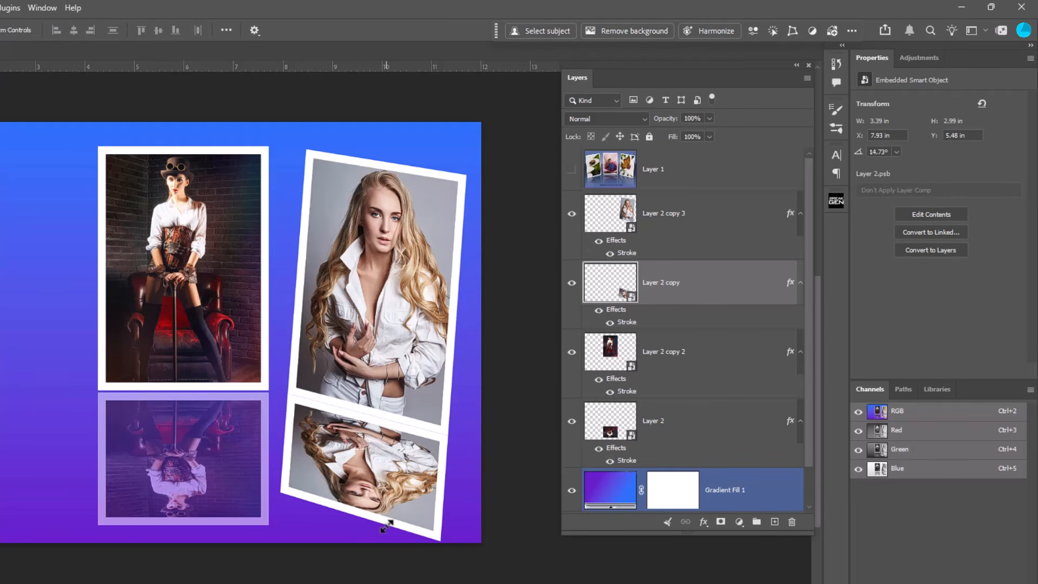
{"action": "key", "text": "Down"}
{"action": "key", "text": "Down"}
{"action": "key", "text": "Down"}
{"action": "key", "text": "Down"}
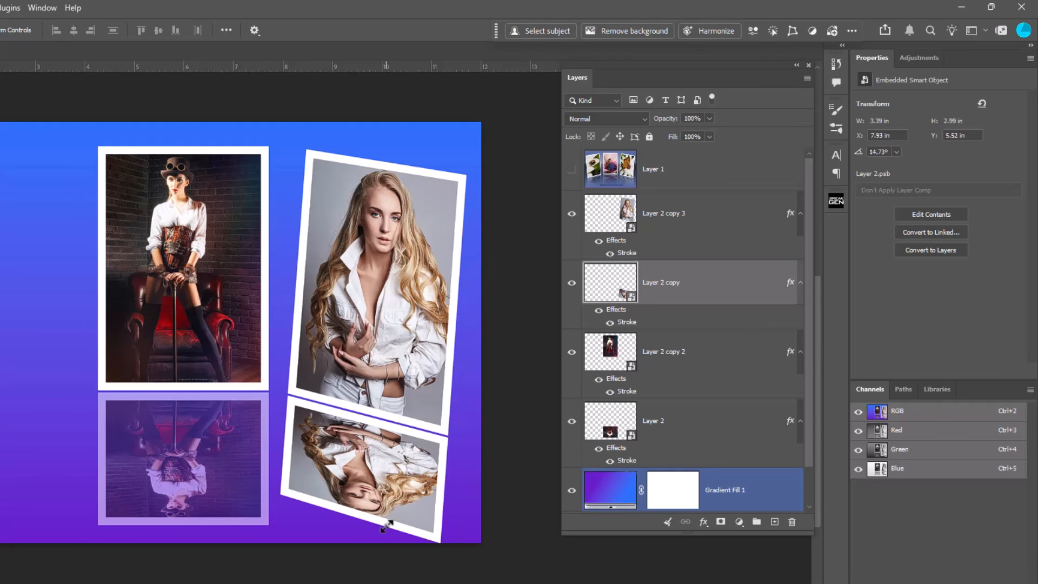
Set Layer 2 copy's opacity to 49% with the sample layout shown for comparison, and hide the sample.
{"action": "left_click", "coordinate": [572, 169]}
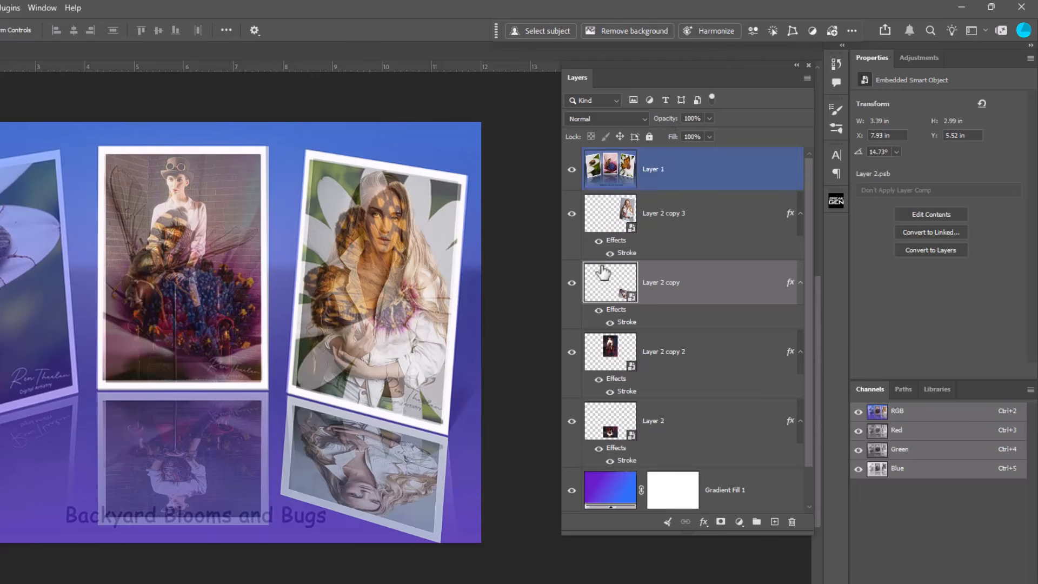
{"action": "mouse_move", "coordinate": [669, 122]}
{"action": "left_mouse_down"}
{"action": "mouse_move", "coordinate": [645, 121]}
{"action": "mouse_move", "coordinate": [662, 126]}
{"action": "left_mouse_up"}
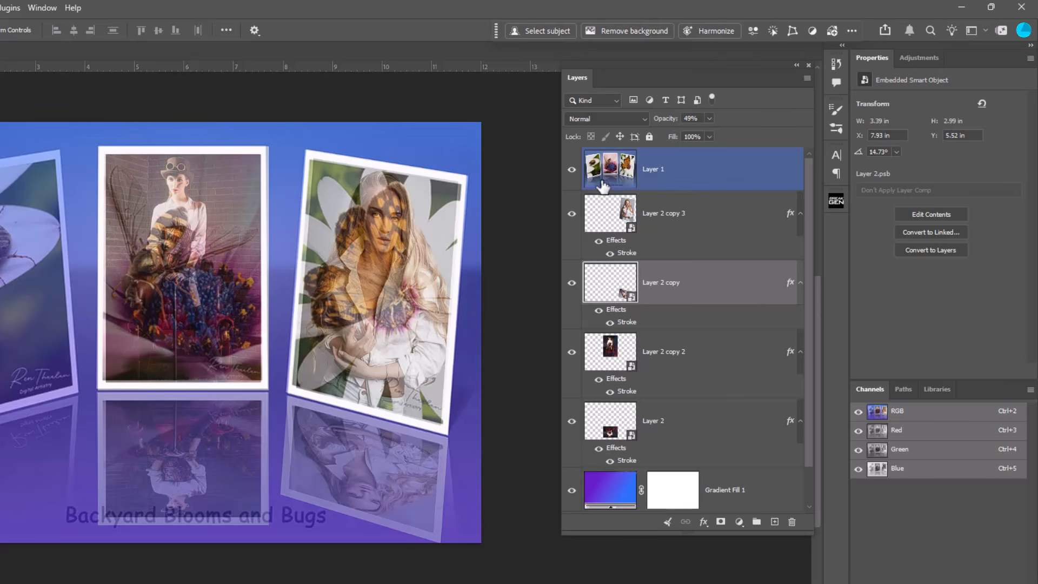
{"action": "left_click", "coordinate": [572, 169]}
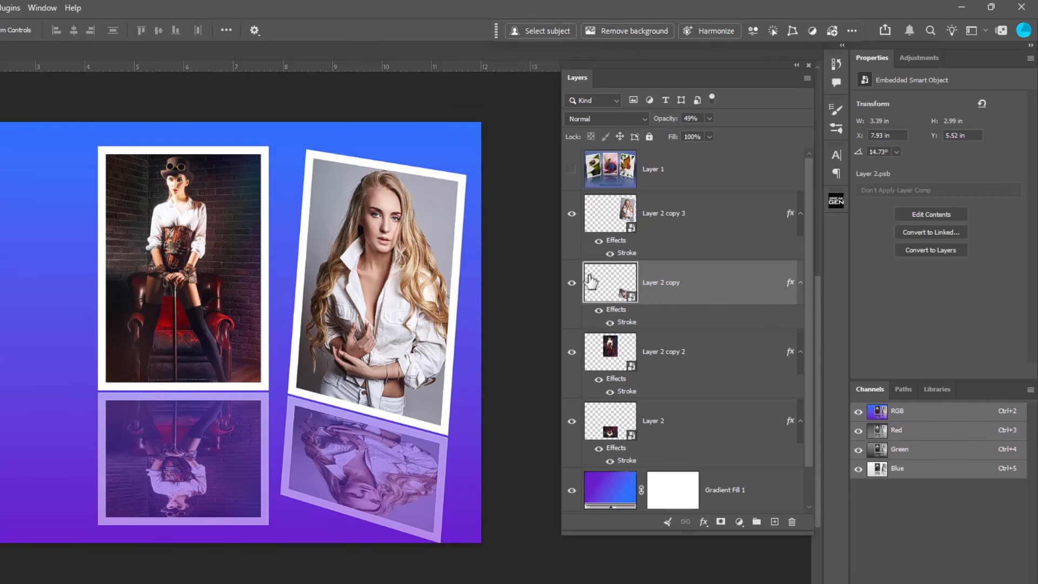
Show the sample in Layer 1 at 100% opacity to examine its reflections, and reduce its opacity to 69%.
{"action": "left_click", "coordinate": [608, 171]}
{"action": "left_click", "coordinate": [572, 169]}
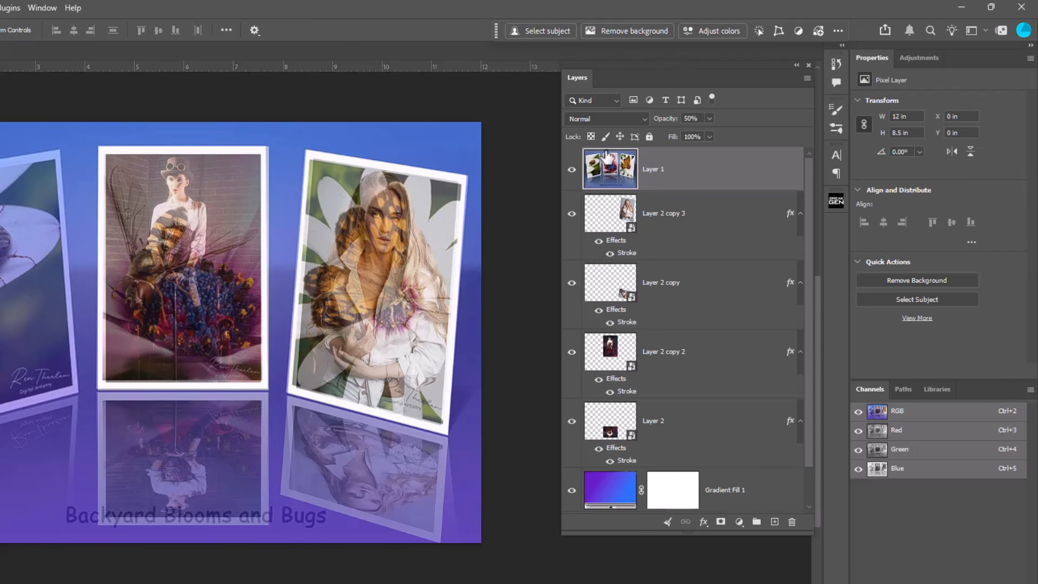
{"action": "left_click", "coordinate": [692, 119]}
{"action": "type", "text": "100"}
{"action": "key", "text": "Return"}
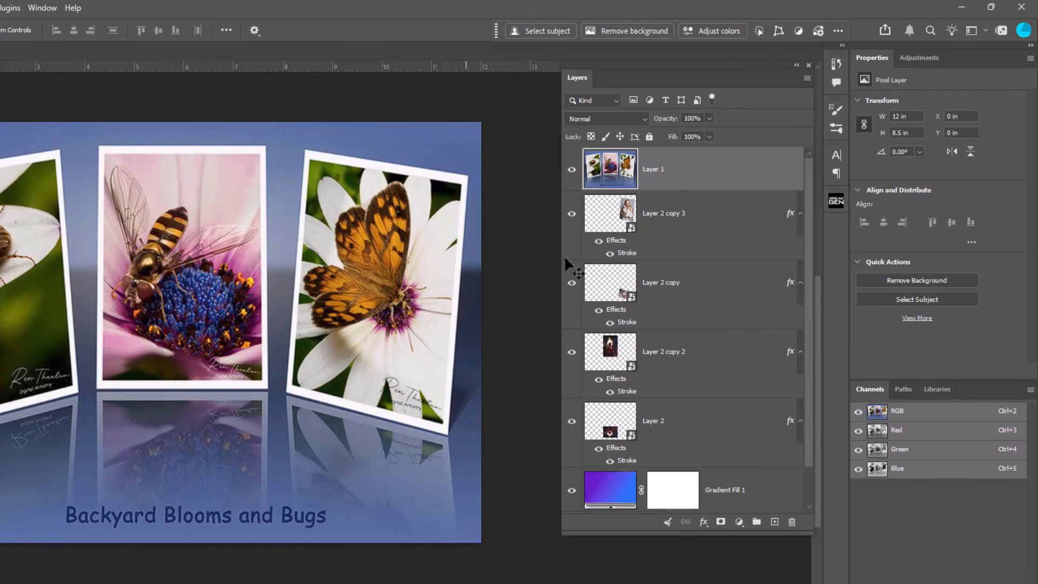
{"action": "left_click", "coordinate": [601, 208]}
{"action": "left_click", "coordinate": [648, 163]}
{"action": "left_click_drag", "start_coordinate": [673, 125], "coordinate": [664, 127]}
Distort Layer 2 copy's lower corners to match the butterfly frame's reflection, commit the transform, and hide the sample.
{"action": "left_click", "coordinate": [640, 290]}
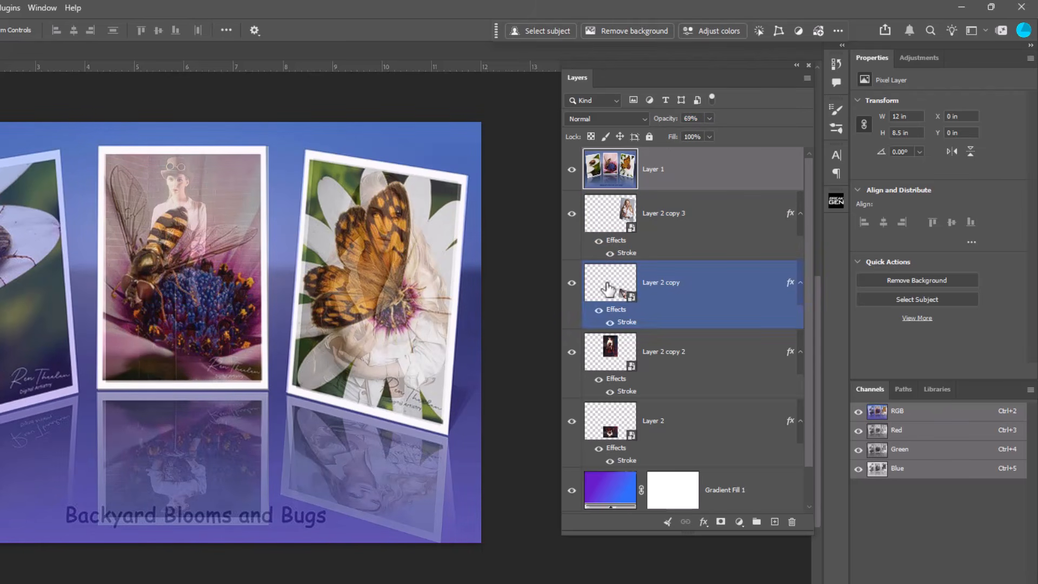
{"action": "key", "text": "ctrl+t"}
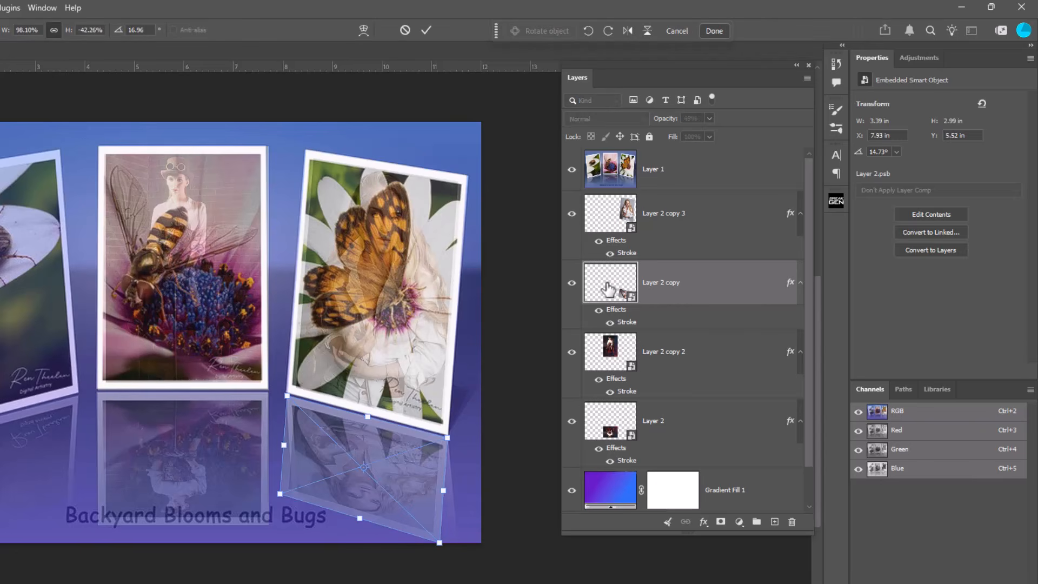
{"action": "right_click", "coordinate": [411, 472]}
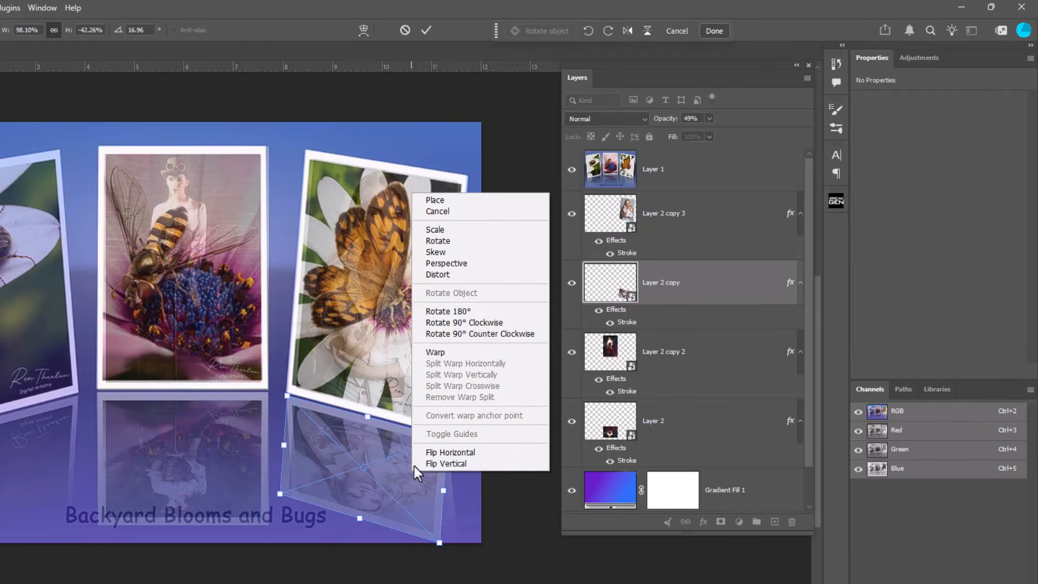
{"action": "left_click", "coordinate": [439, 275]}
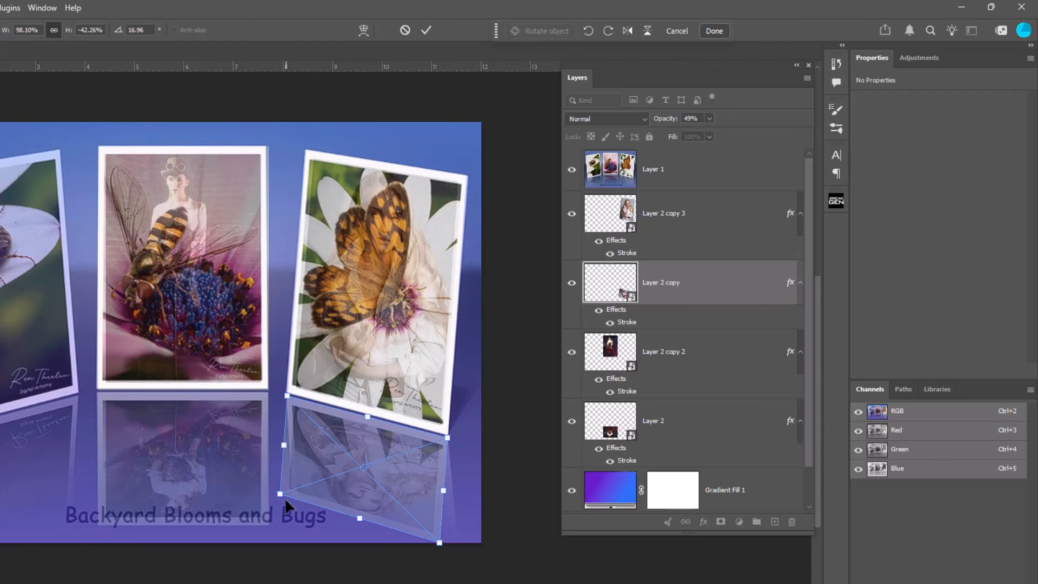
{"action": "left_click_drag", "start_coordinate": [280, 491], "coordinate": [281, 491]}
{"action": "left_click_drag", "start_coordinate": [304, 494], "coordinate": [295, 501]}
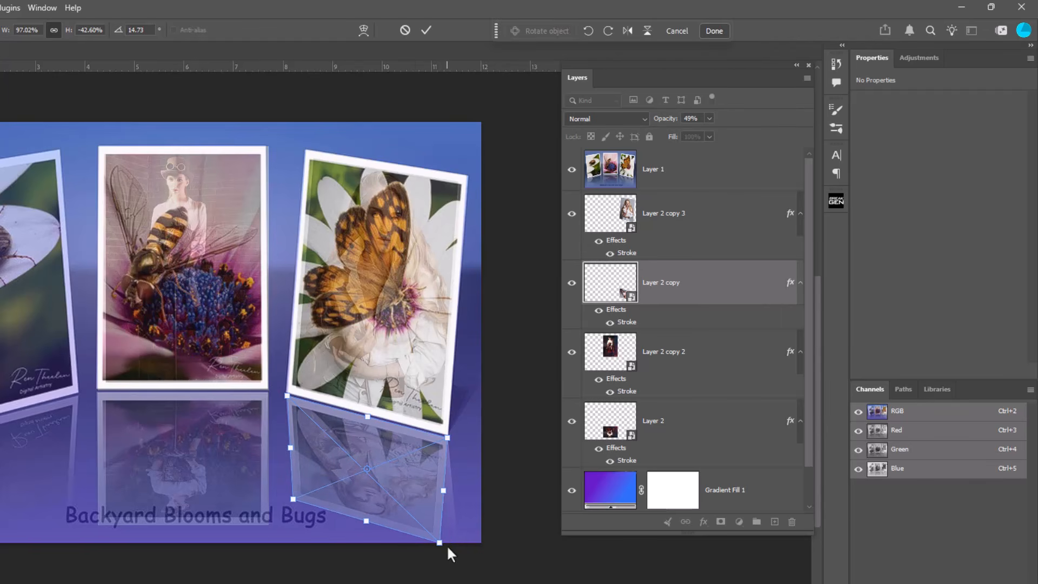
{"action": "left_click_drag", "start_coordinate": [439, 543], "coordinate": [456, 549]}
{"action": "mouse_move", "coordinate": [295, 498]}
{"action": "left_mouse_down"}
{"action": "mouse_move", "coordinate": [336, 514]}
{"action": "mouse_move", "coordinate": [296, 509]}
{"action": "left_mouse_up"}
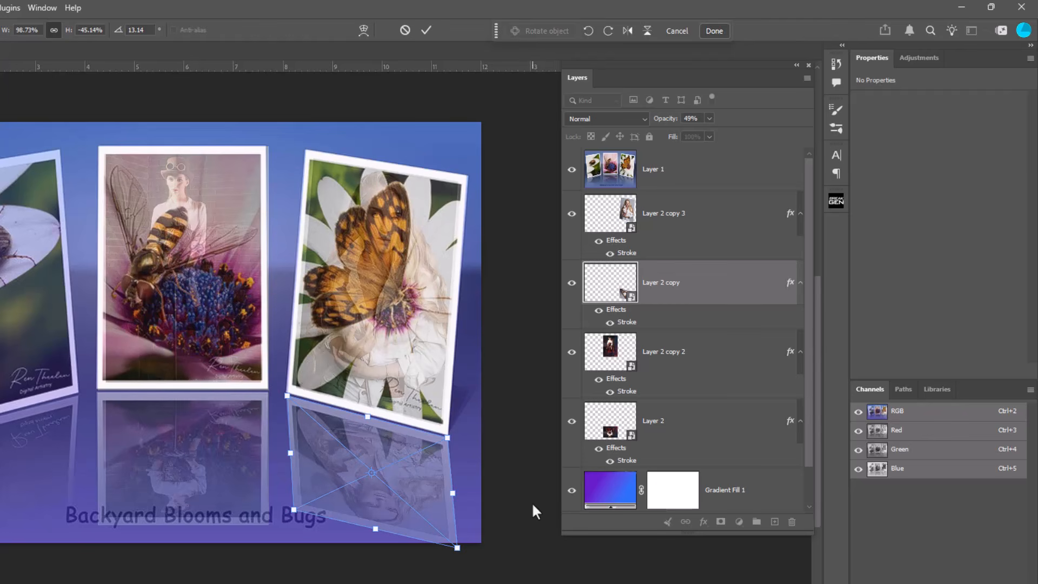
{"action": "key", "text": "Return"}
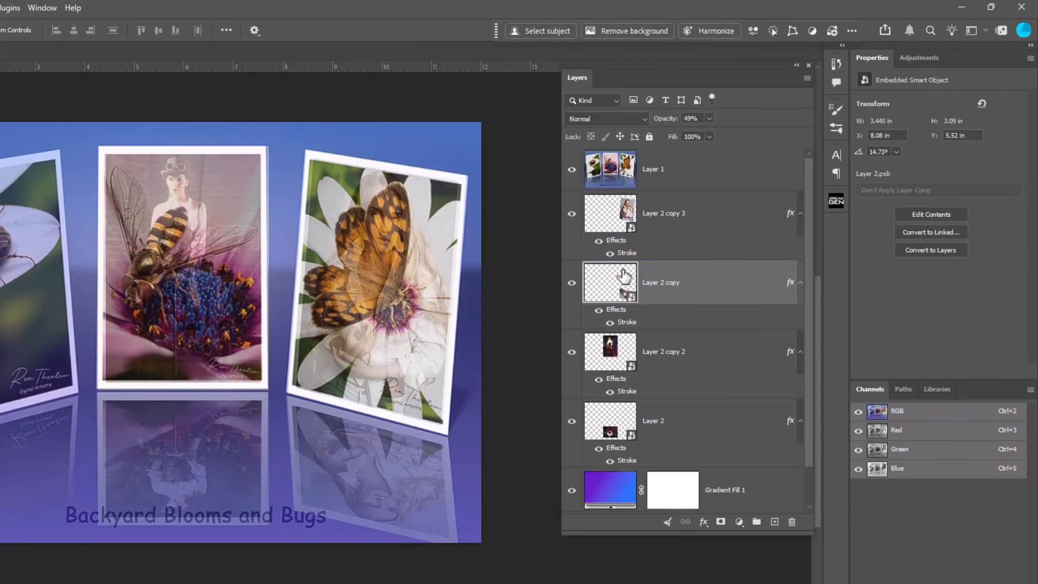
{"action": "left_click", "coordinate": [572, 169]}
{"action": "left_click", "coordinate": [654, 419]}
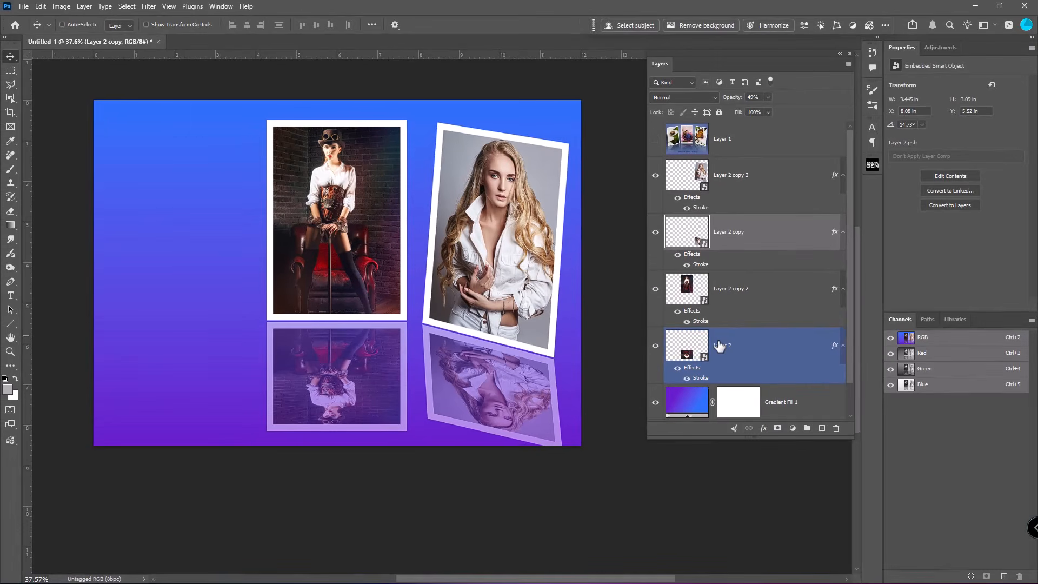
{"action": "left_click", "coordinate": [196, 222], "text": "ctrl"}
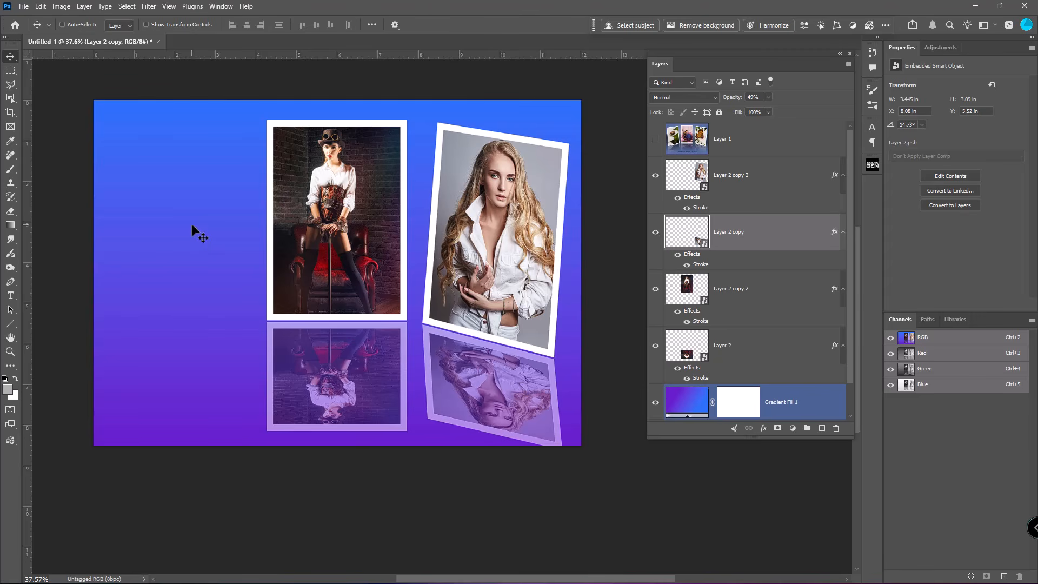
{"action": "left_click", "coordinate": [293, 274], "text": "ctrl"}
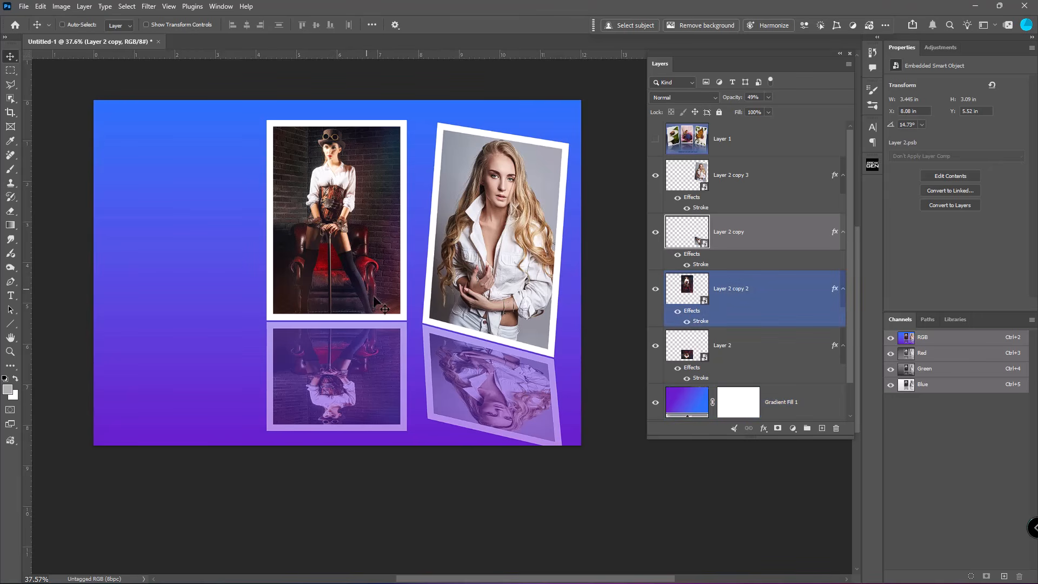
{"action": "left_click", "coordinate": [401, 349], "text": "ctrl"}
{"action": "left_click", "coordinate": [510, 340], "text": "ctrl"}
Group Layer 2 copy 3 with its reflection, Layer 2 copy, and name the group Right Image.
{"action": "left_click", "coordinate": [765, 186]}
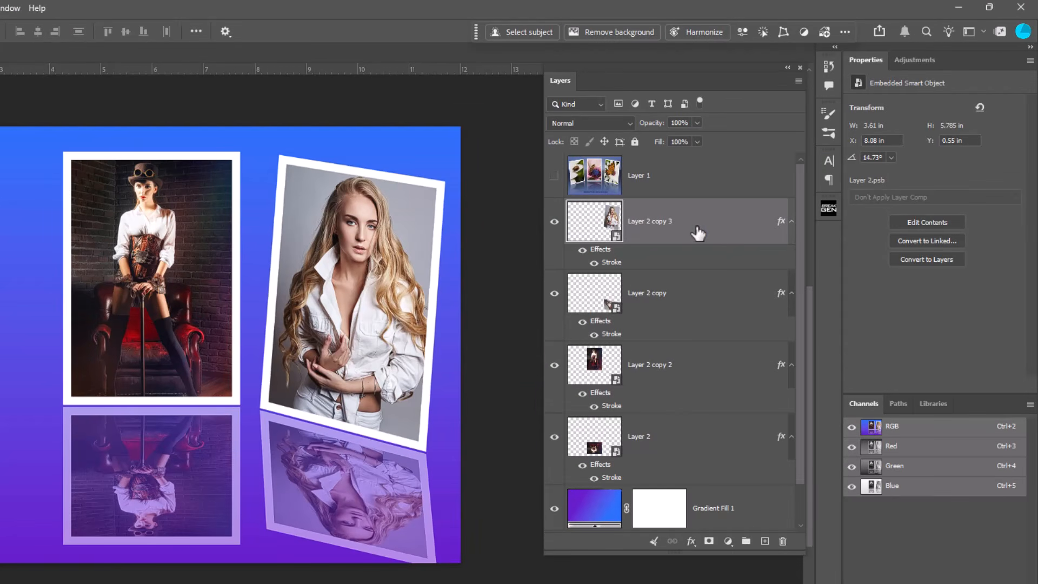
{"action": "left_click", "coordinate": [711, 298], "text": "ctrl"}
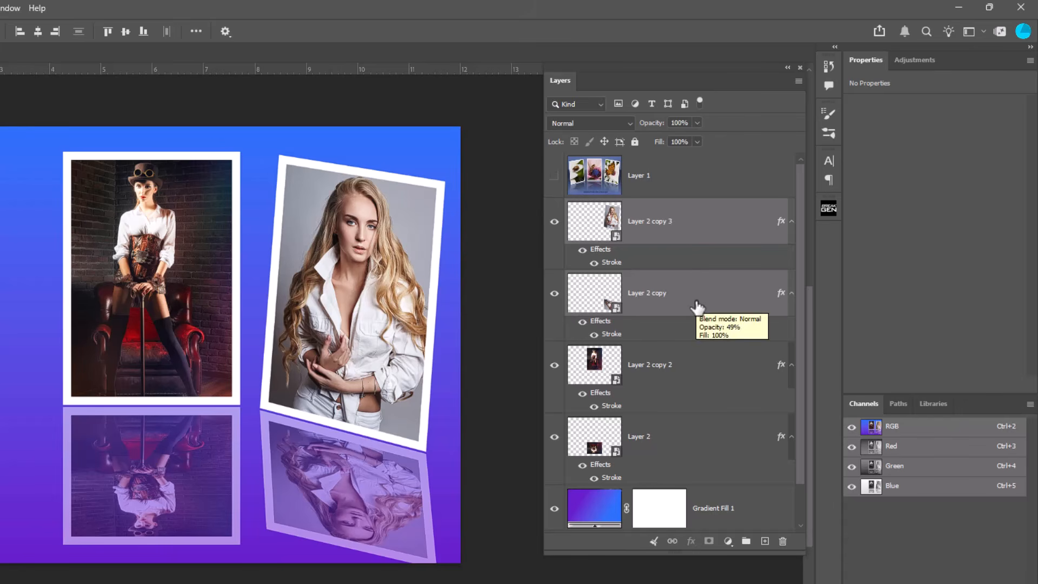
{"action": "key", "text": "ctrl+g"}
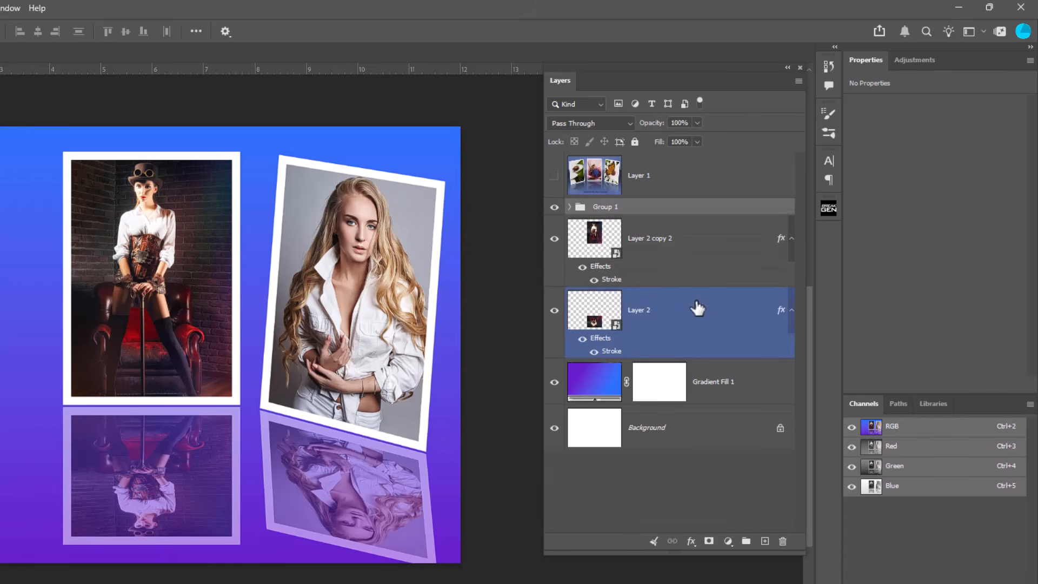
{"action": "double_click", "coordinate": [604, 207]}
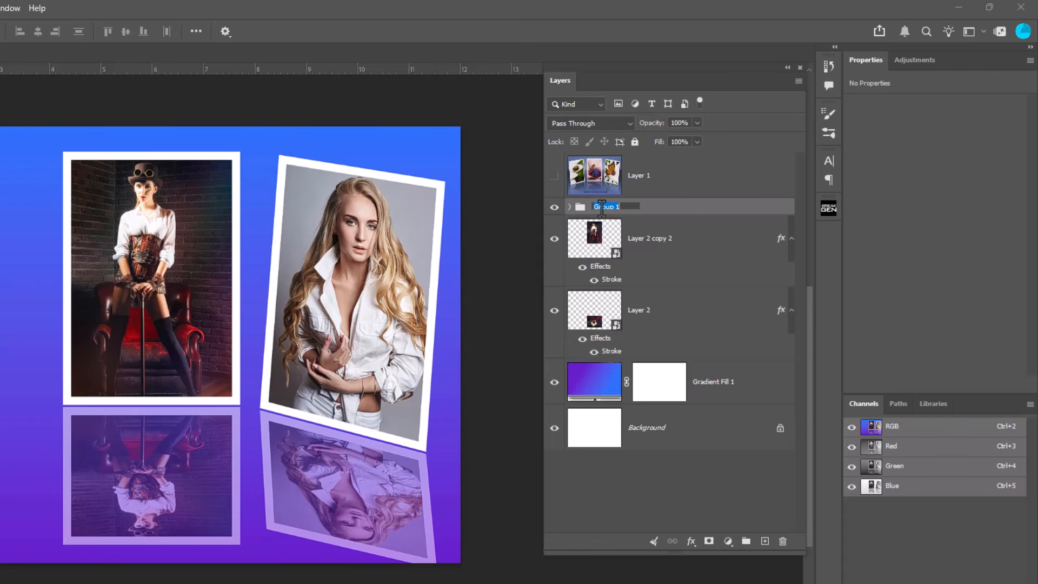
{"action": "type", "text": "Right Image"}
{"action": "key", "text": "Return"}
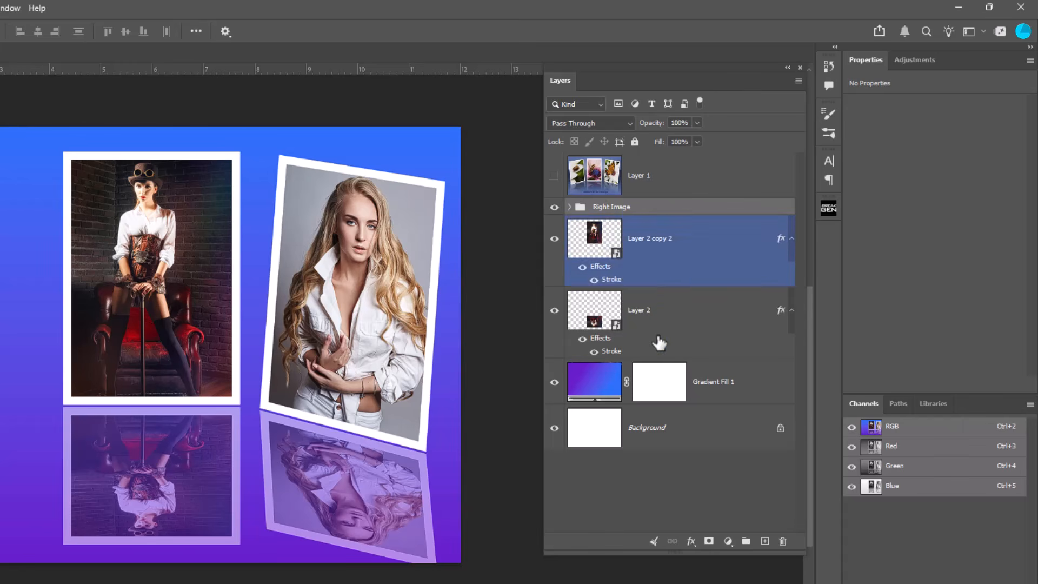
Group Layer 2 copy 2 with its reflection, Layer 2, and name the group Middle Image.
{"action": "left_click", "coordinate": [673, 324]}
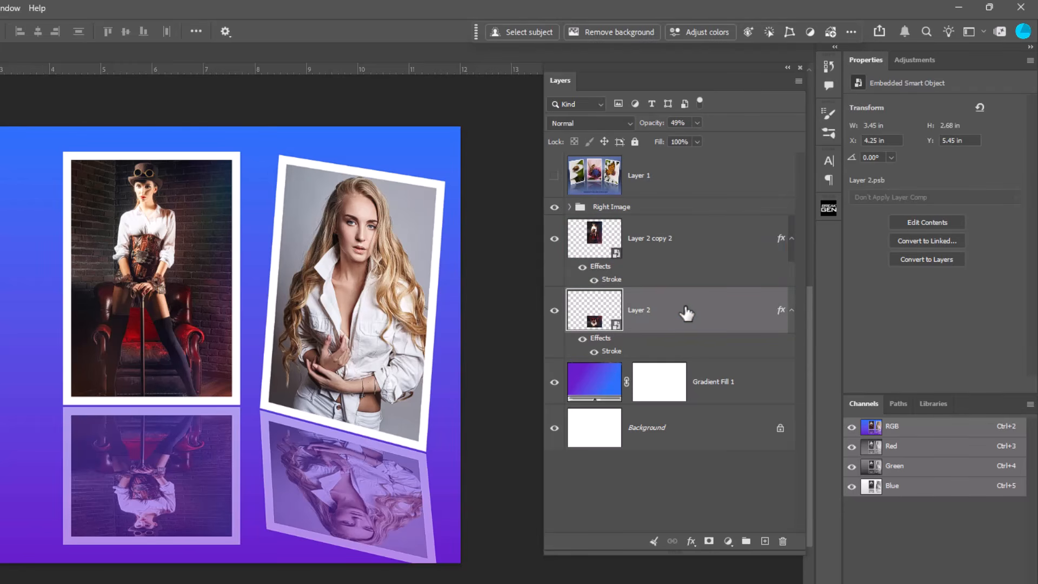
{"action": "left_click", "coordinate": [736, 398]}
{"action": "left_click", "coordinate": [676, 238]}
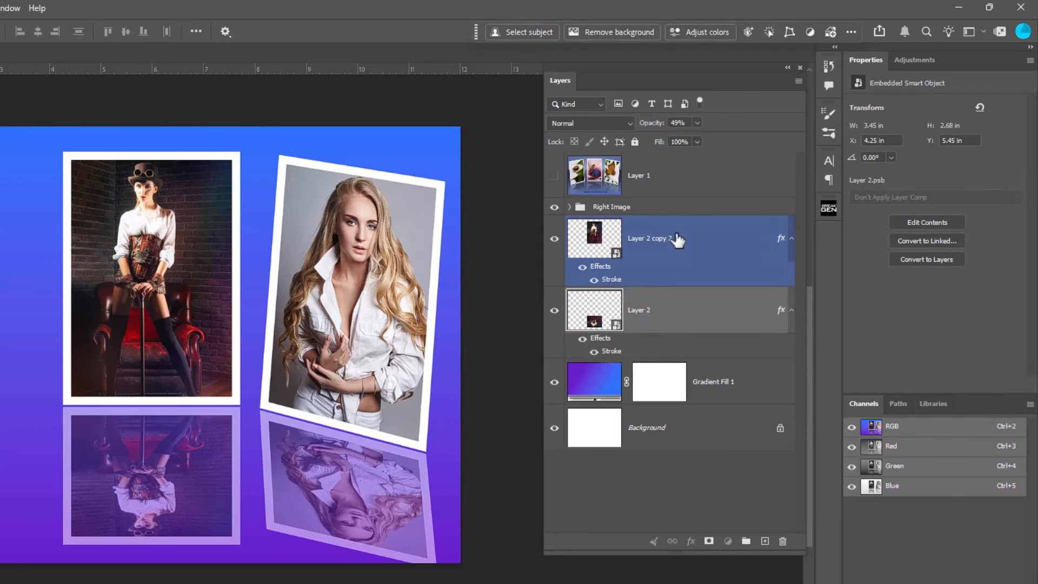
{"action": "left_click", "coordinate": [711, 308], "text": "shift"}
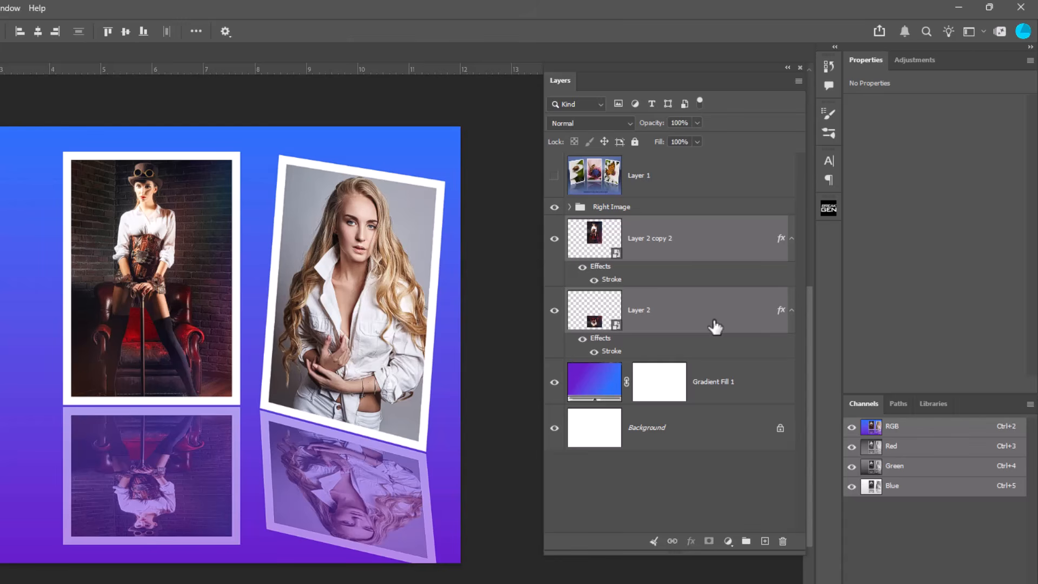
{"action": "key", "text": "ctrl+g"}
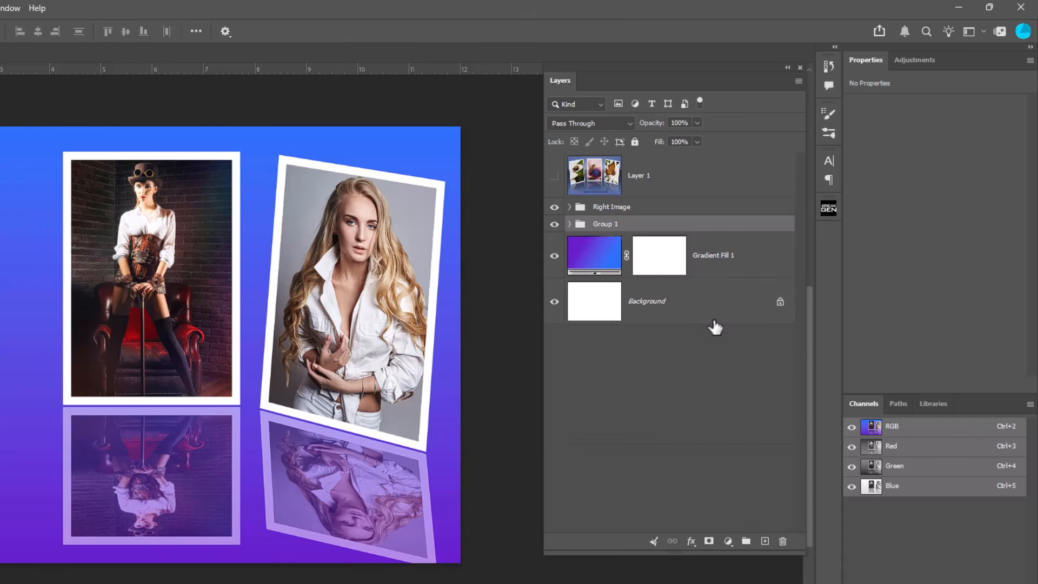
{"action": "double_click", "coordinate": [603, 223]}
{"action": "type", "text": "Middle Image"}
{"action": "key", "text": "Return"}
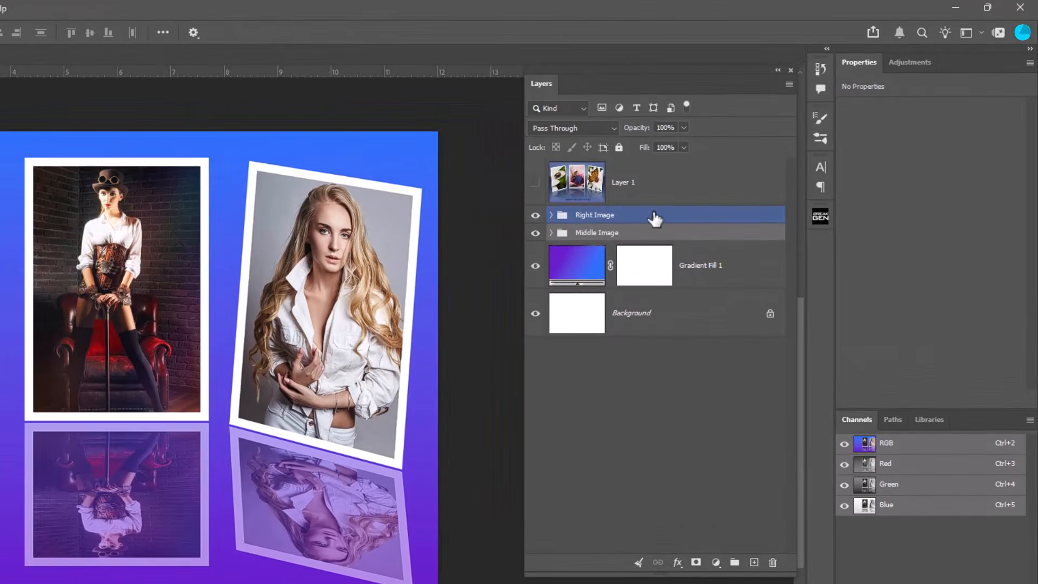
Group the Right Image and Middle Image groups together and name the new group Images.
{"action": "left_click", "coordinate": [654, 218]}
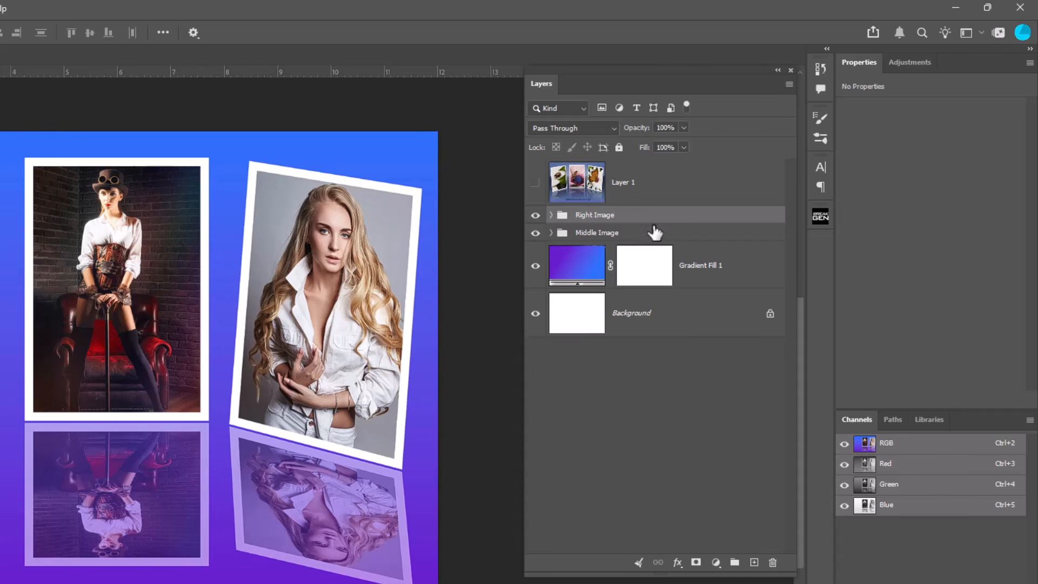
{"action": "left_click", "coordinate": [655, 233], "text": "shift"}
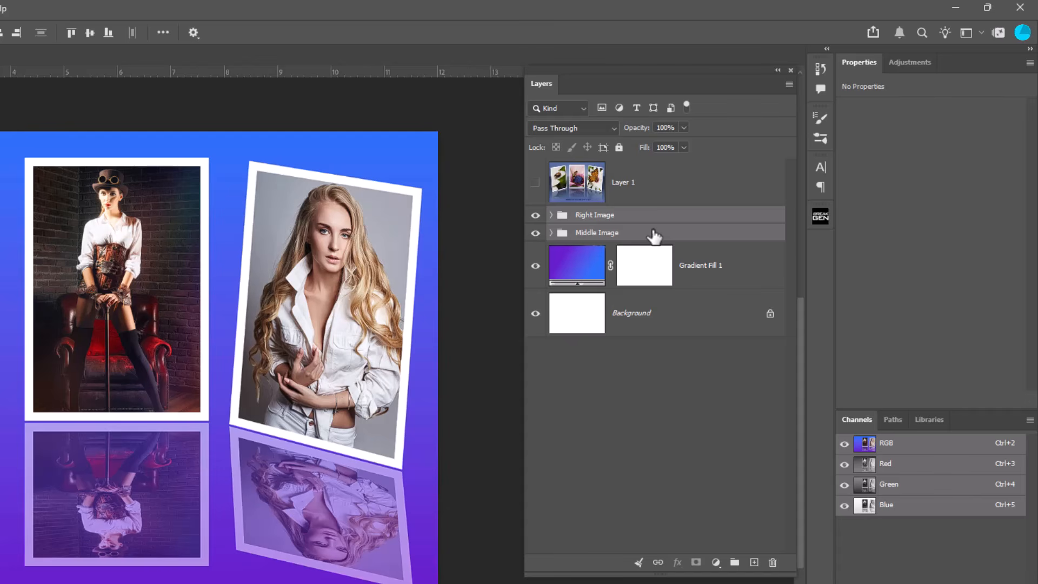
{"action": "key", "text": "ctrl+g"}
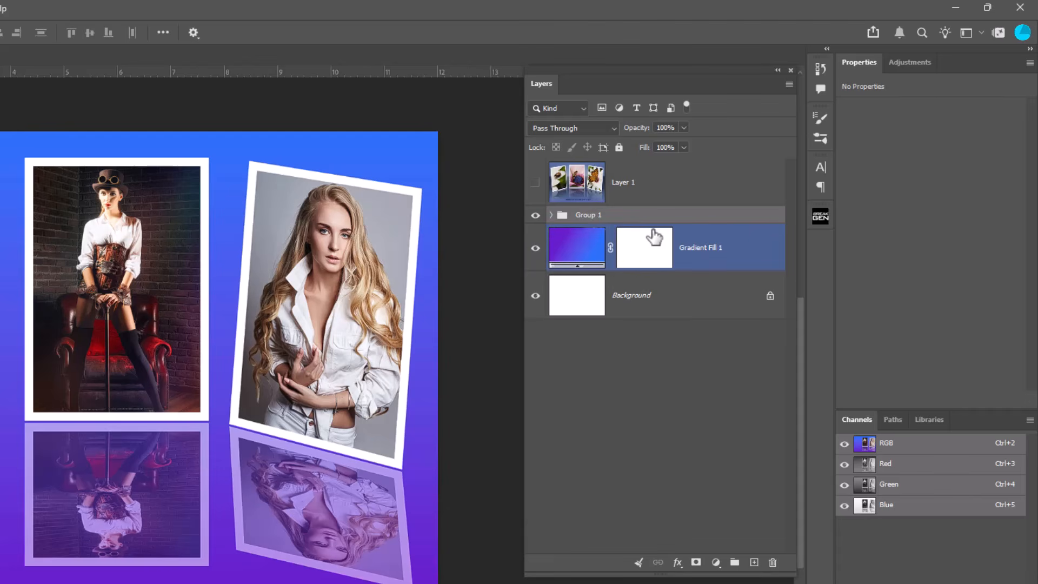
{"action": "left_click", "coordinate": [587, 215]}
{"action": "double_click", "coordinate": [582, 215]}
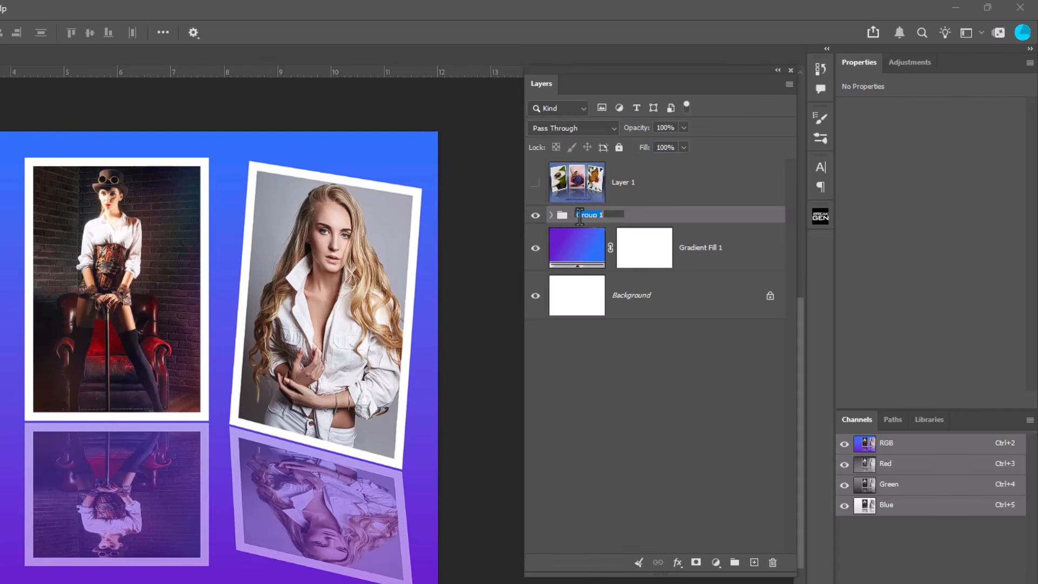
{"action": "type", "text": "Images"}
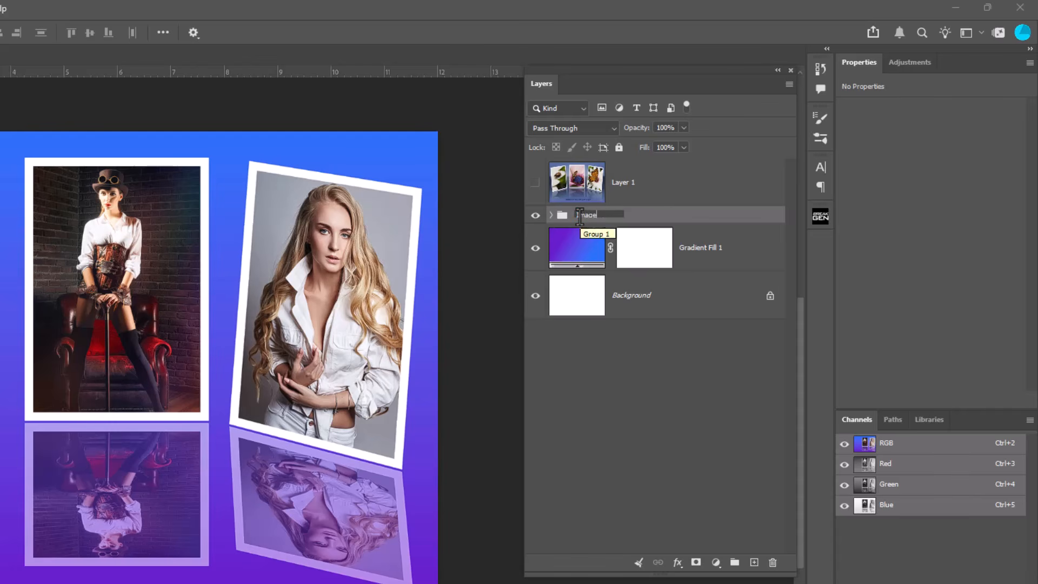
{"action": "key", "text": "Return"}
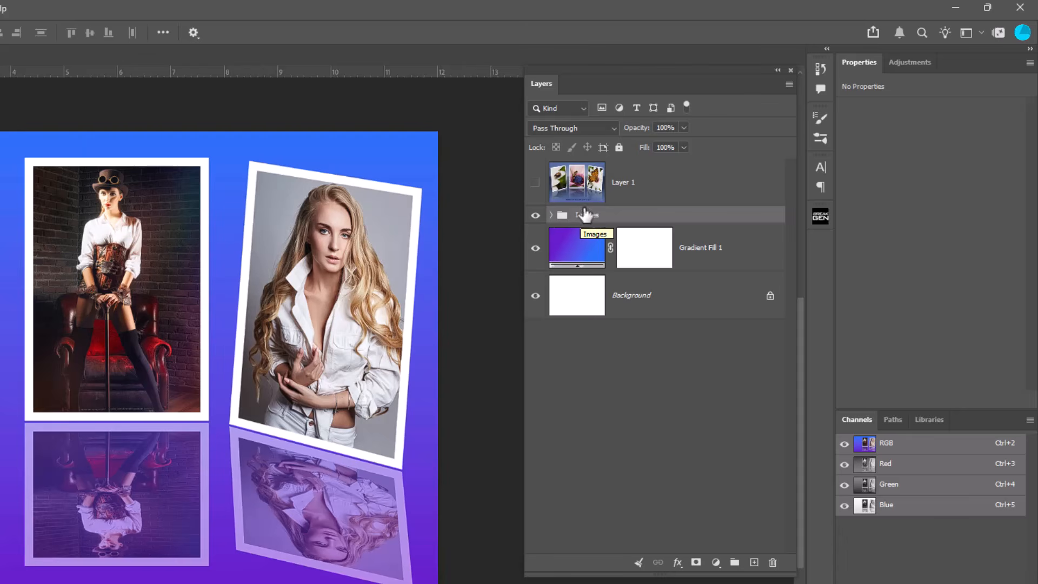
Expand the Images group to examine the groups nested in it, and collapse it.
{"action": "left_click", "coordinate": [551, 214]}
{"action": "left_click", "coordinate": [589, 233]}
{"action": "left_click", "coordinate": [599, 275]}
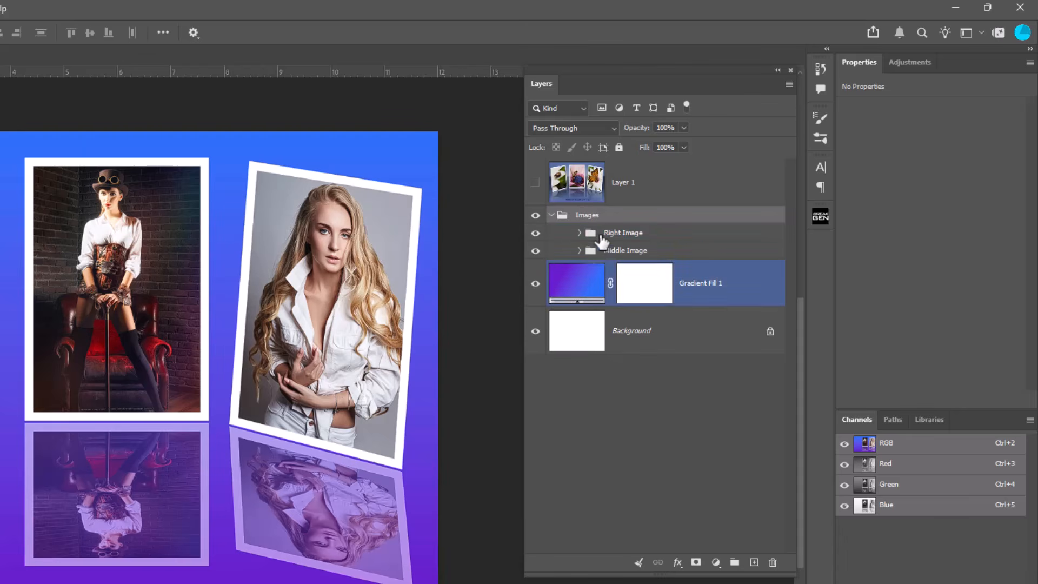
{"action": "left_click", "coordinate": [598, 251]}
{"action": "left_click", "coordinate": [596, 237]}
{"action": "left_click", "coordinate": [596, 251]}
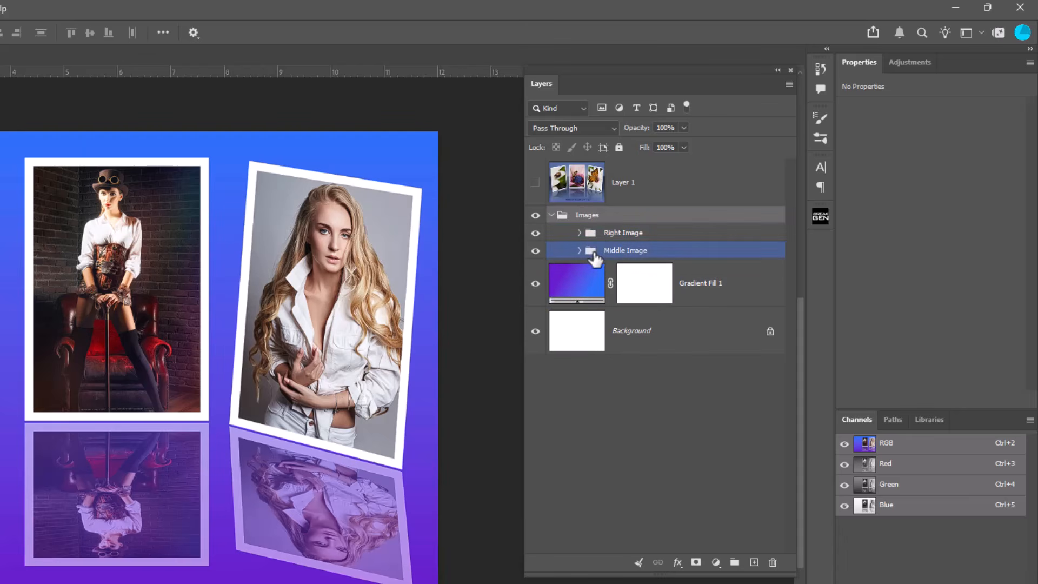
{"action": "left_click", "coordinate": [595, 269]}
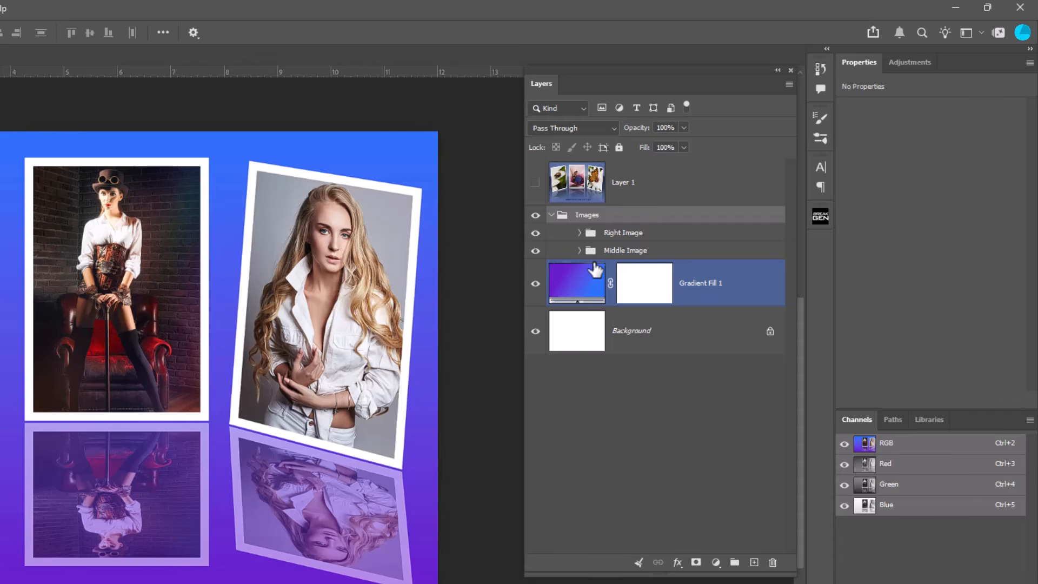
{"action": "left_click", "coordinate": [551, 216]}
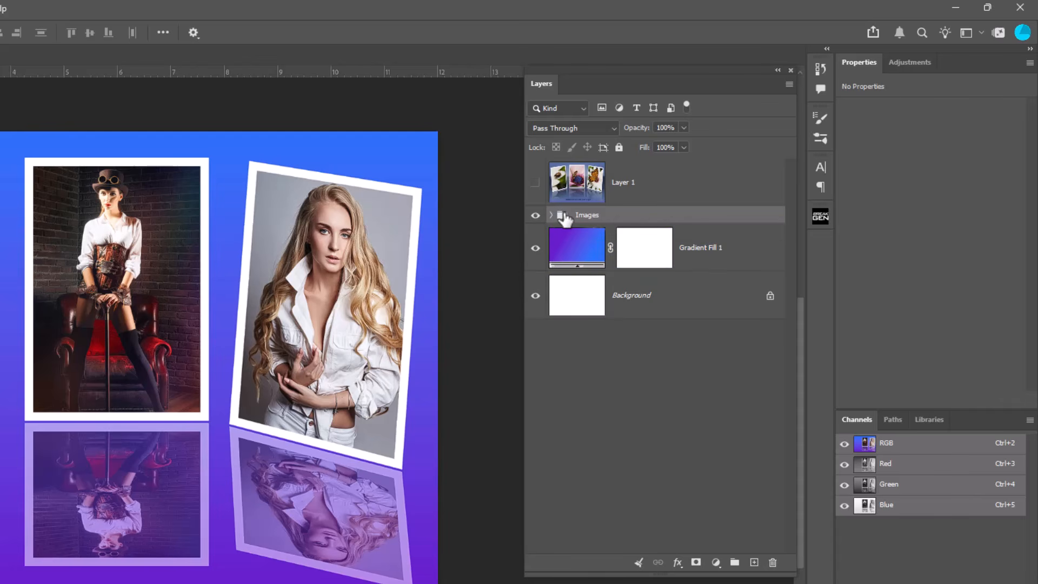
Add a layer mask to the Images group and set the Gradient tool to the linear white-to-black Basics preset.
{"action": "left_click", "coordinate": [563, 218]}
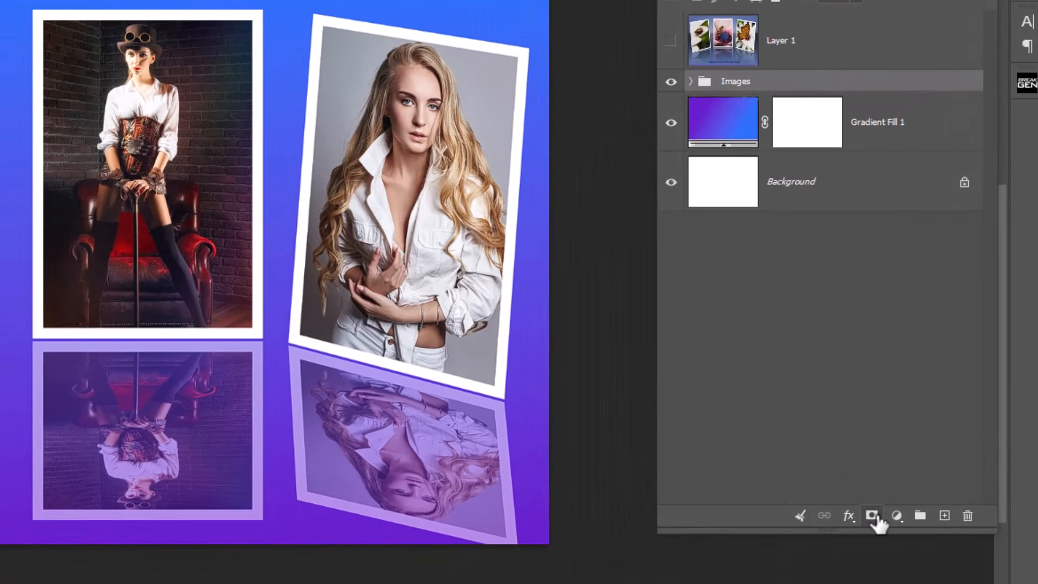
{"action": "left_click", "coordinate": [872, 516]}
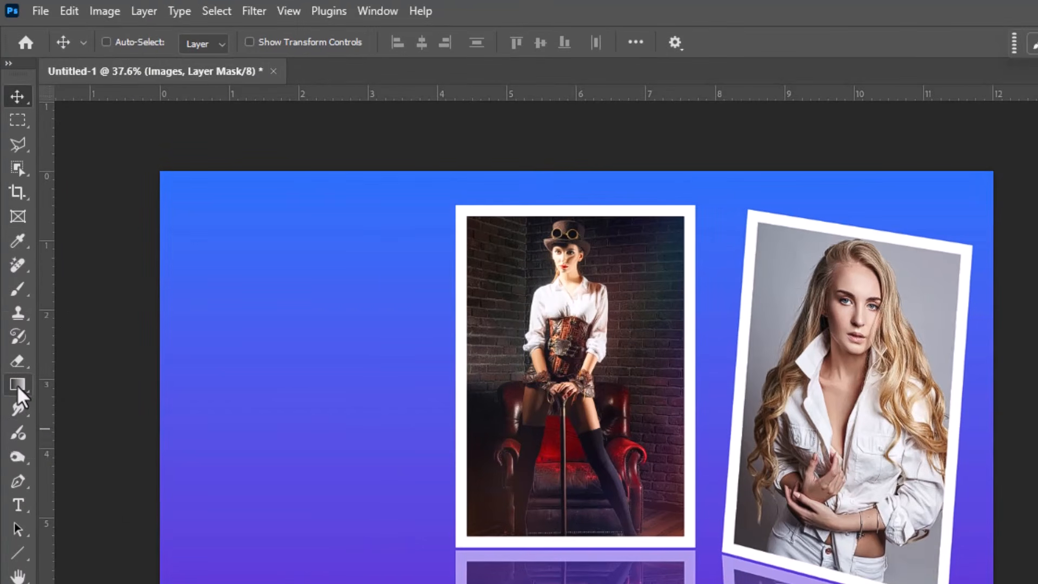
{"action": "left_click", "coordinate": [13, 285]}
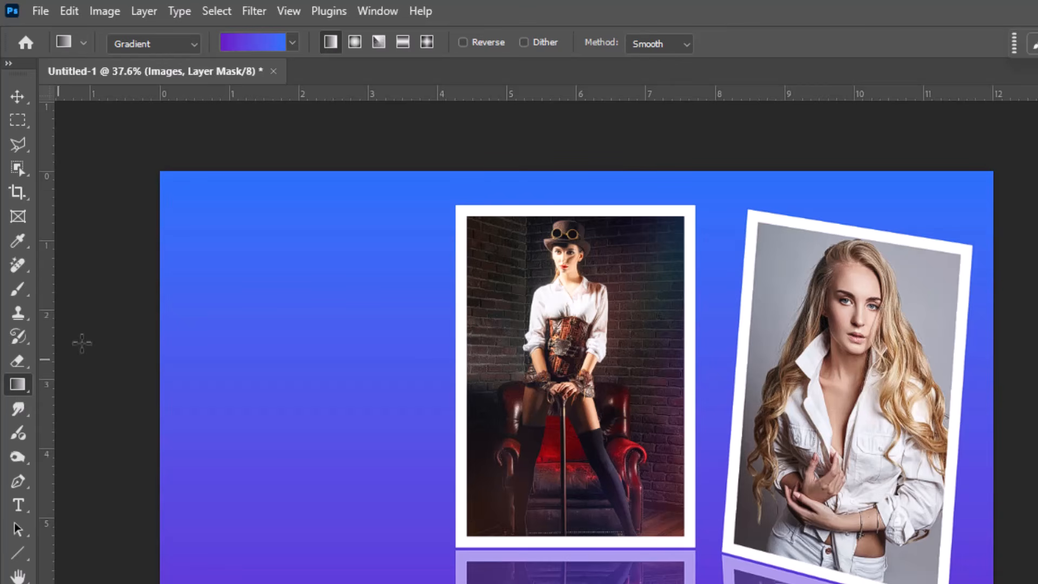
{"action": "left_click", "coordinate": [251, 44]}
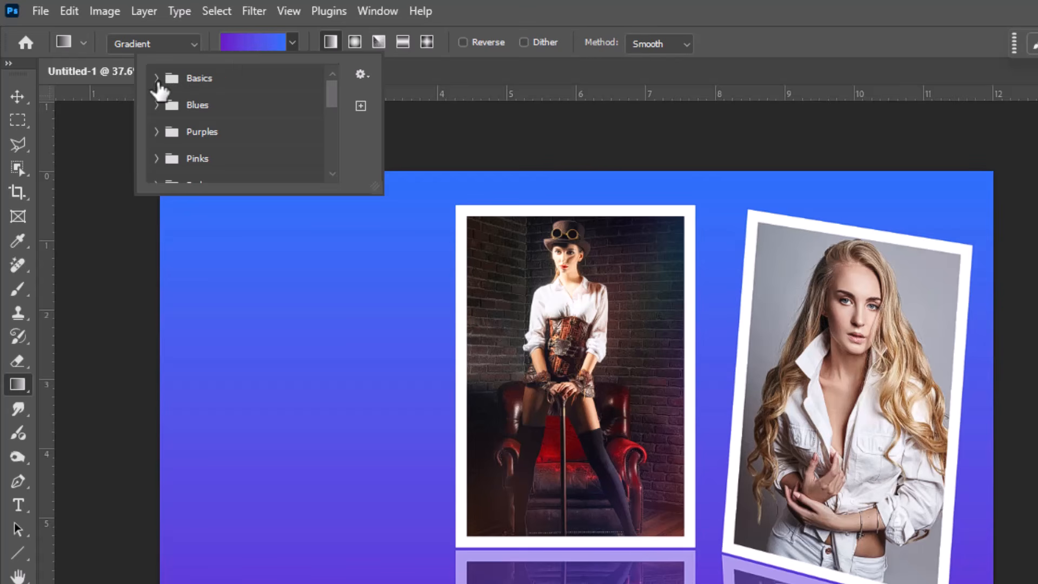
{"action": "left_click", "coordinate": [333, 43]}
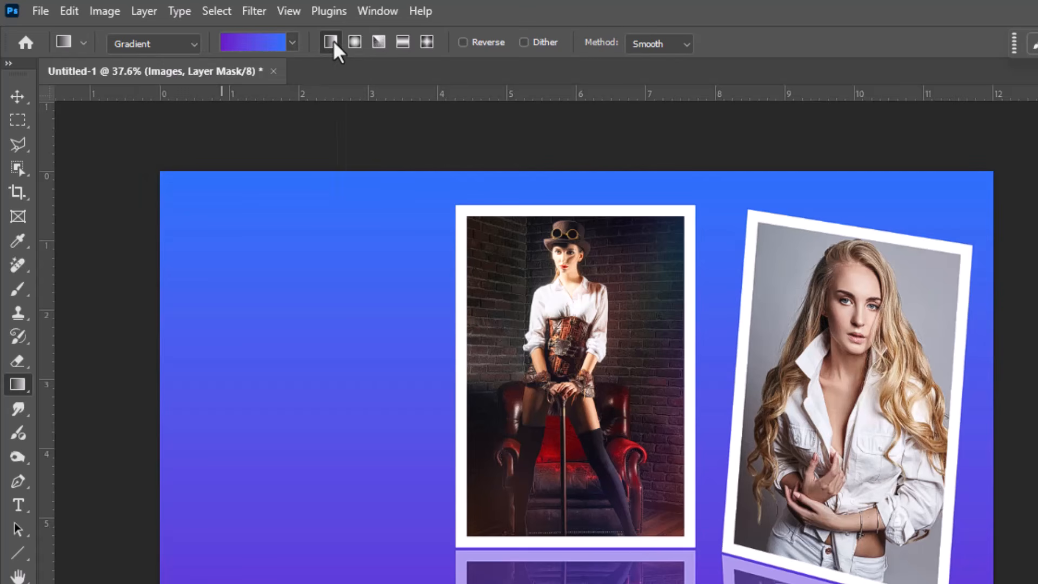
{"action": "left_click", "coordinate": [235, 46]}
{"action": "left_click", "coordinate": [155, 77]}
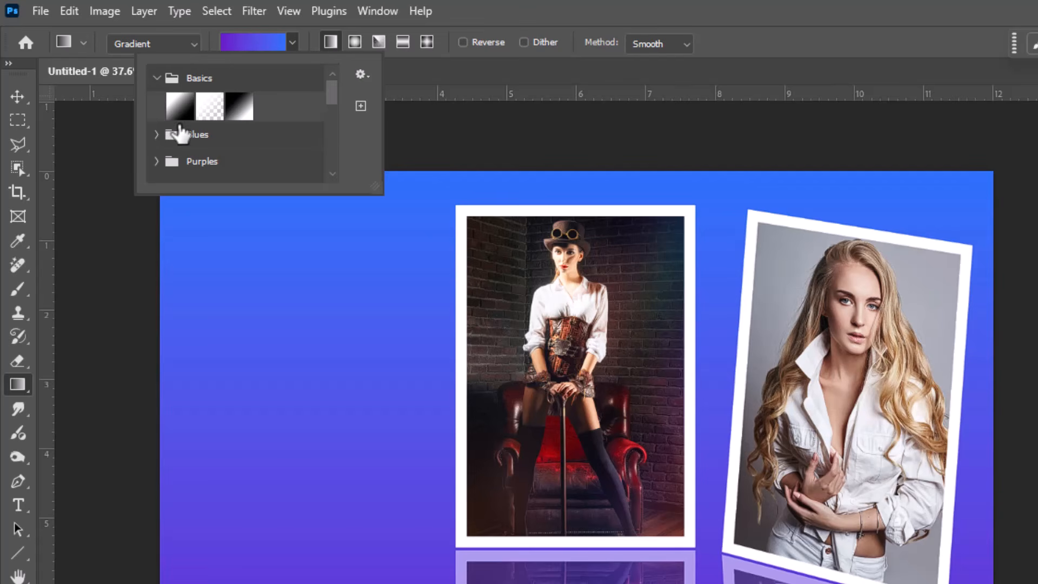
{"action": "left_click", "coordinate": [179, 107]}
{"action": "left_click", "coordinate": [482, 10]}
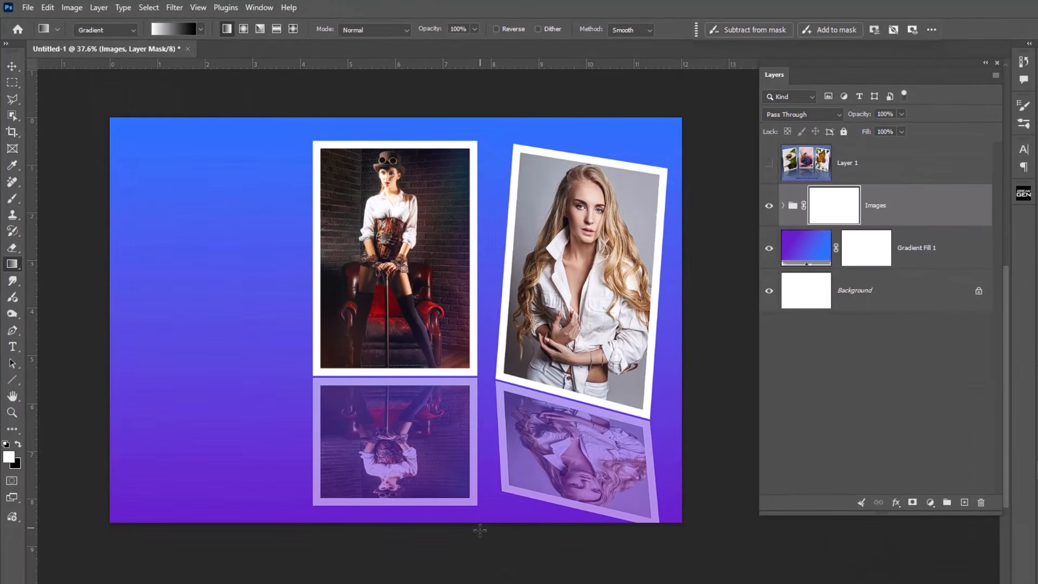
Draw a vertical gradient on the Images mask from white in the upper reflections to black just below the canvas, and shift its midpoint upward.
{"action": "left_click_drag", "start_coordinate": [476, 538], "coordinate": [477, 583]}
{"action": "left_click_drag", "start_coordinate": [475, 537], "coordinate": [473, 408]}
{"action": "left_click_drag", "start_coordinate": [476, 583], "coordinate": [473, 528]}
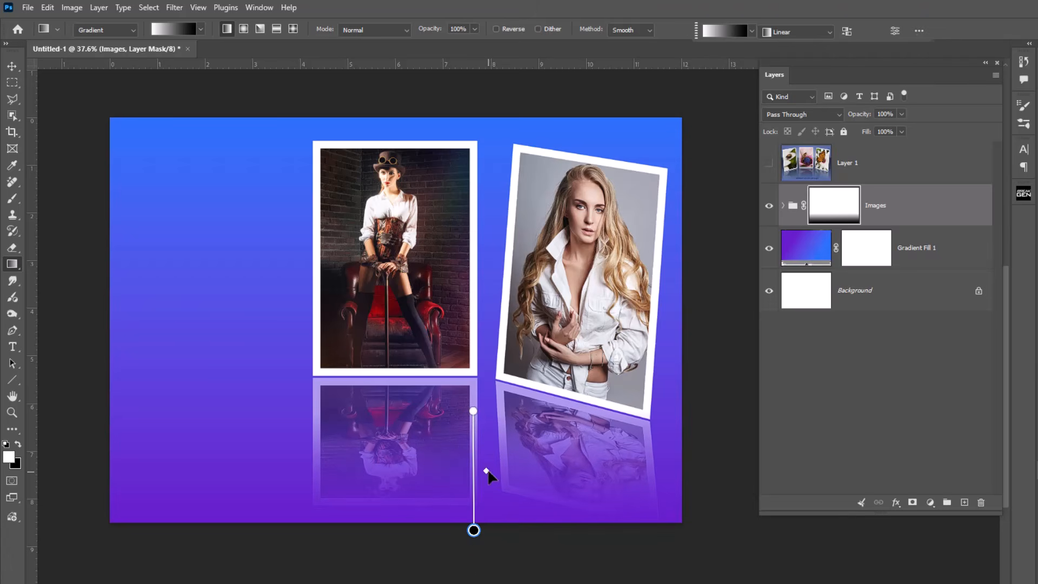
{"action": "left_click_drag", "start_coordinate": [487, 470], "coordinate": [488, 447]}
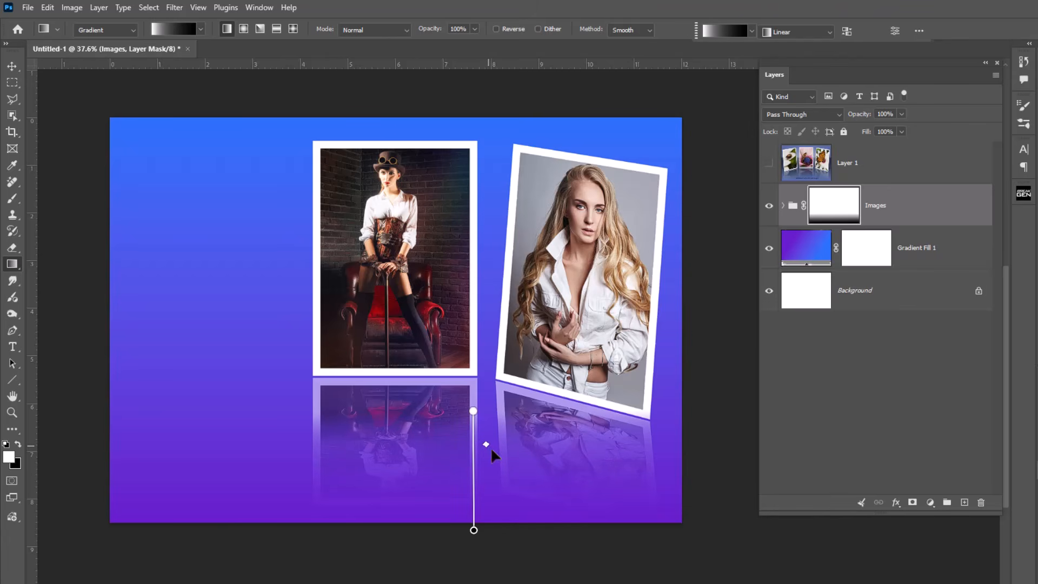
View the Images group's mask on its own, and compare the reflections with the mask disabled and enabled.
{"action": "left_click", "coordinate": [833, 209], "text": "alt"}
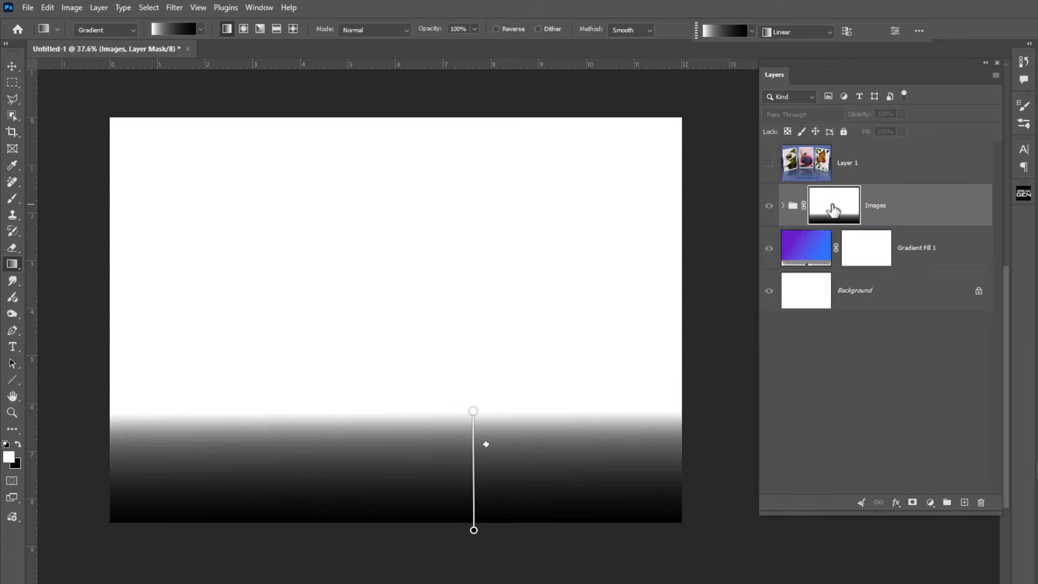
{"action": "left_click", "coordinate": [833, 210], "text": "alt"}
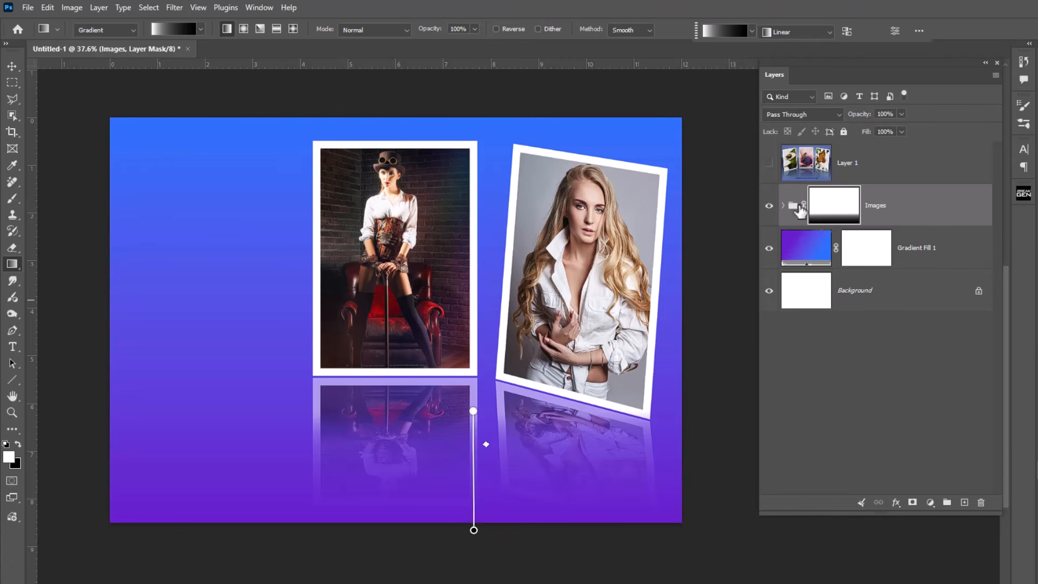
{"action": "left_click", "coordinate": [834, 211], "text": "shift"}
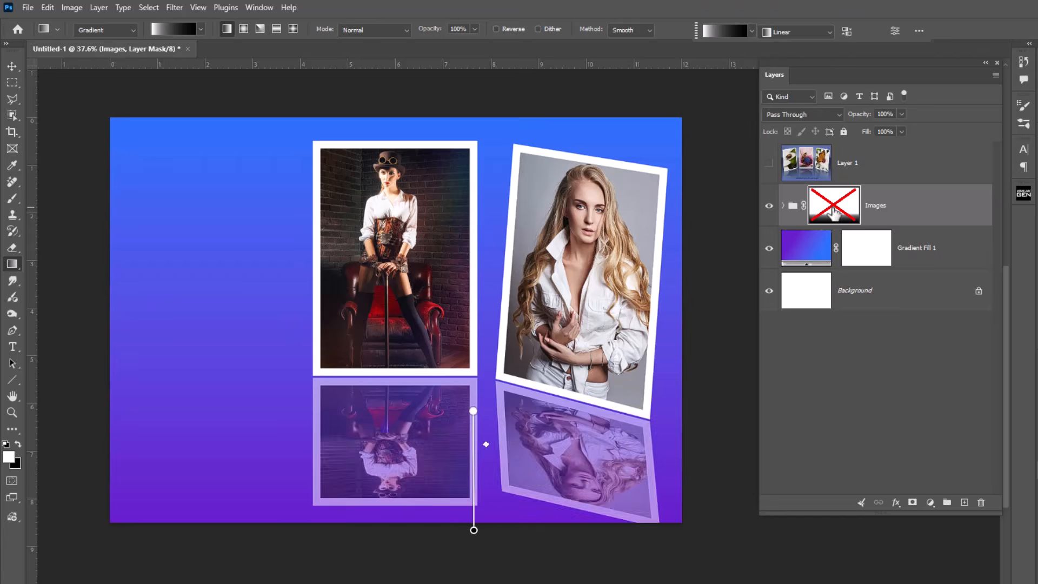
{"action": "left_click", "coordinate": [834, 210], "text": "shift"}
{"action": "left_click", "coordinate": [835, 210], "text": "shift"}
{"action": "left_click", "coordinate": [835, 211], "text": "shift"}
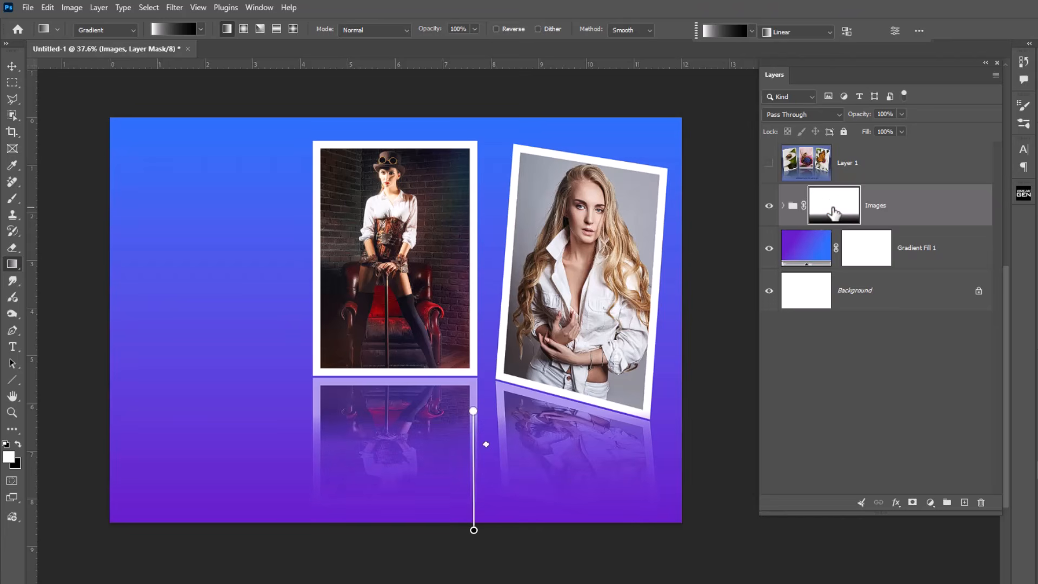
{"action": "left_click", "coordinate": [834, 212], "text": "shift"}
{"action": "left_click", "coordinate": [834, 212], "text": "shift"}
{"action": "left_click", "coordinate": [834, 212], "text": "shift"}
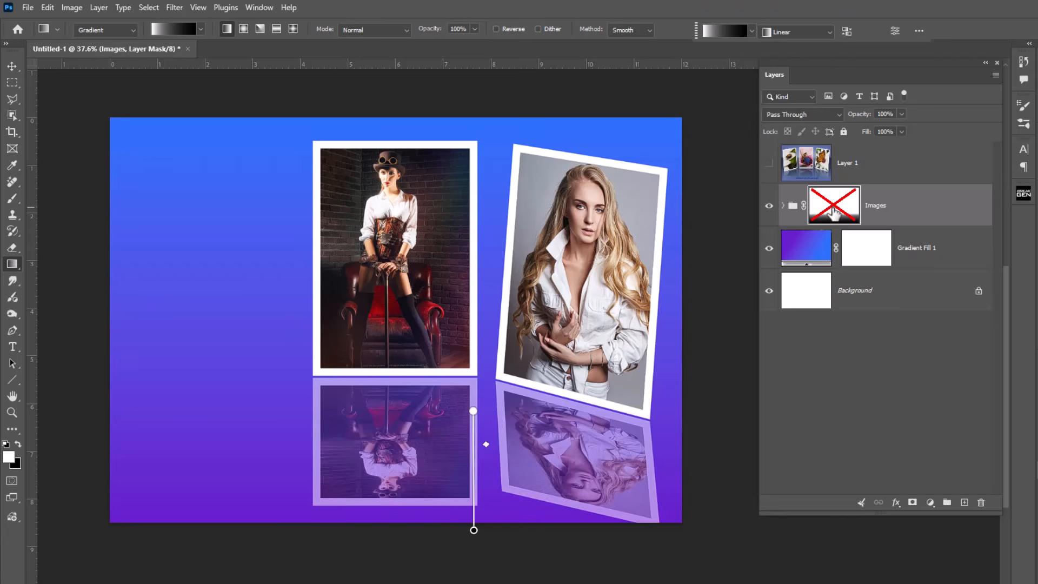
{"action": "left_click", "coordinate": [834, 211], "text": "shift"}
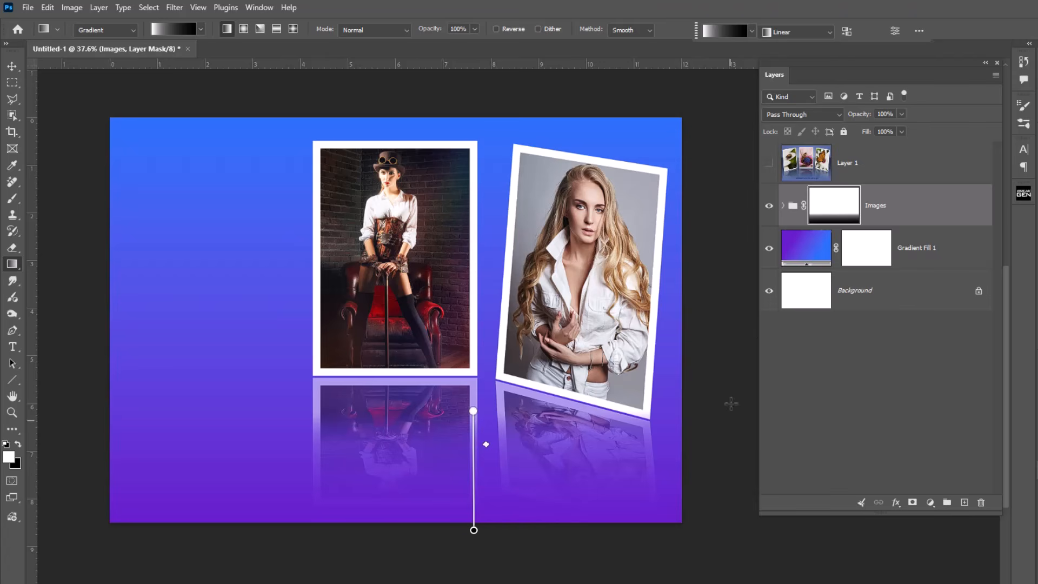
Duplicate Layer 2 copy 3 from the Right Image group and move the duplicate out of the groups, directly above Images.
{"action": "left_click", "coordinate": [783, 206]}
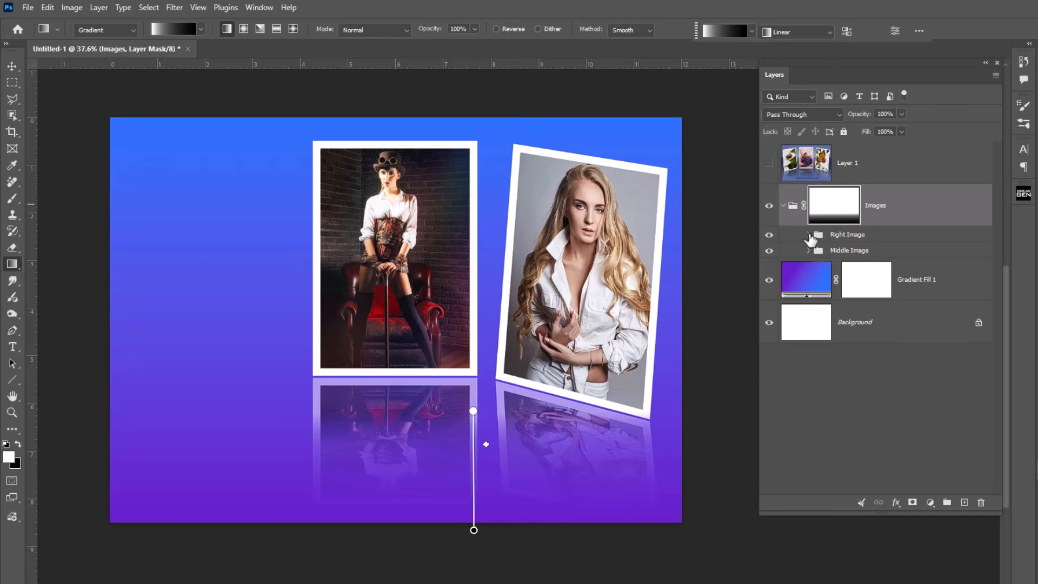
{"action": "left_click", "coordinate": [810, 235]}
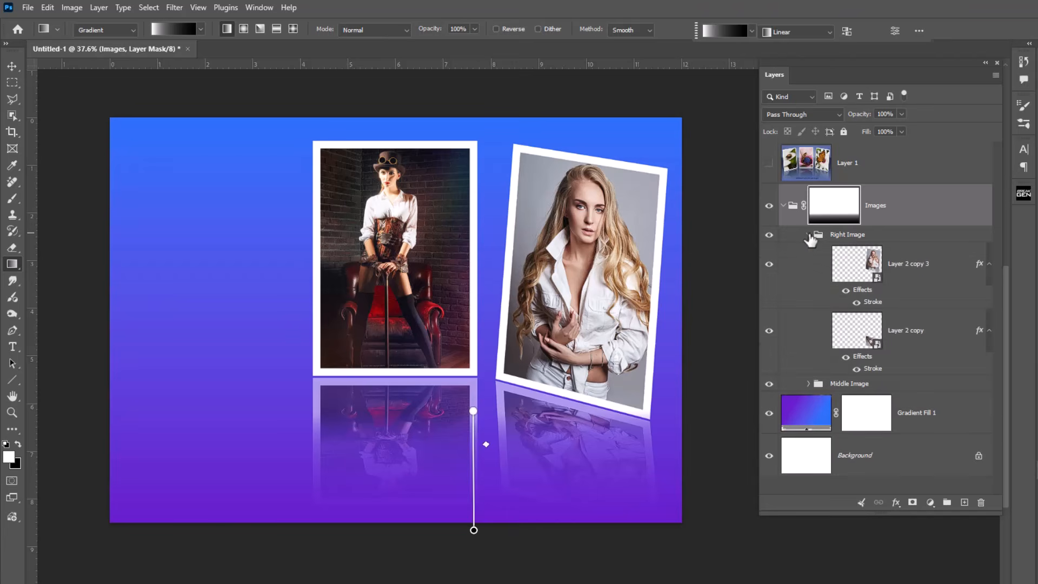
{"action": "left_click", "coordinate": [860, 268]}
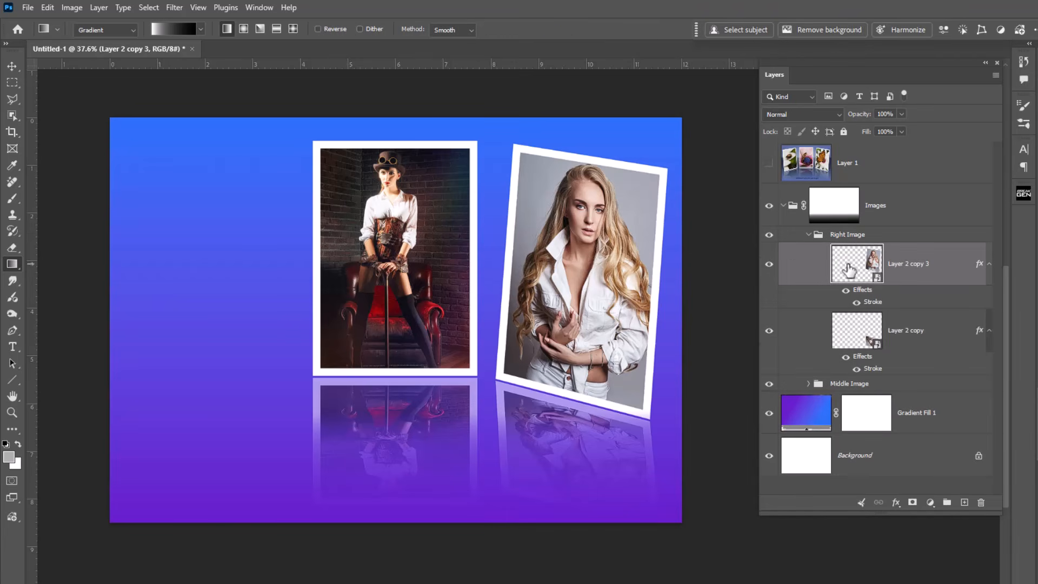
{"action": "left_click", "coordinate": [768, 264]}
{"action": "left_click", "coordinate": [768, 264]}
{"action": "key", "text": "ctrl+j"}
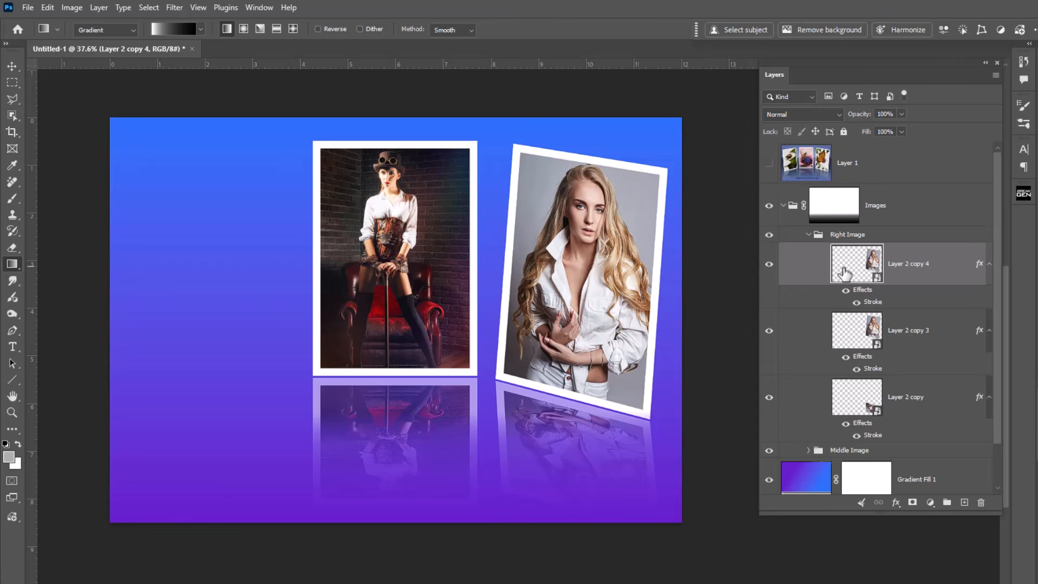
{"action": "left_click_drag", "start_coordinate": [849, 276], "coordinate": [838, 186]}
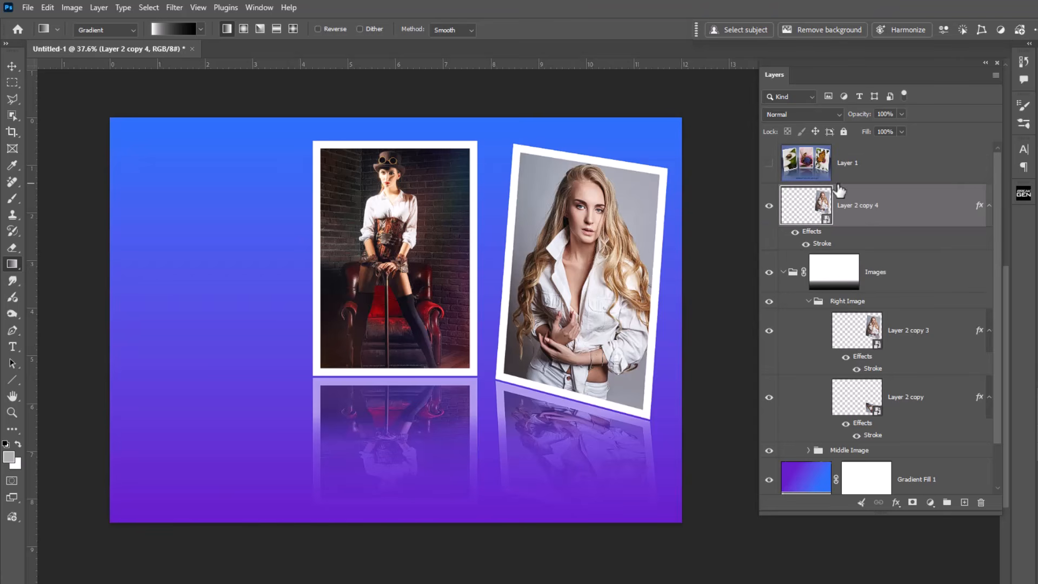
Hide Layer 2 copy 4 and collapse the Right Image group.
{"action": "left_click", "coordinate": [770, 206]}
{"action": "key", "text": "ctrl"}
{"action": "key", "text": "ctrl"}
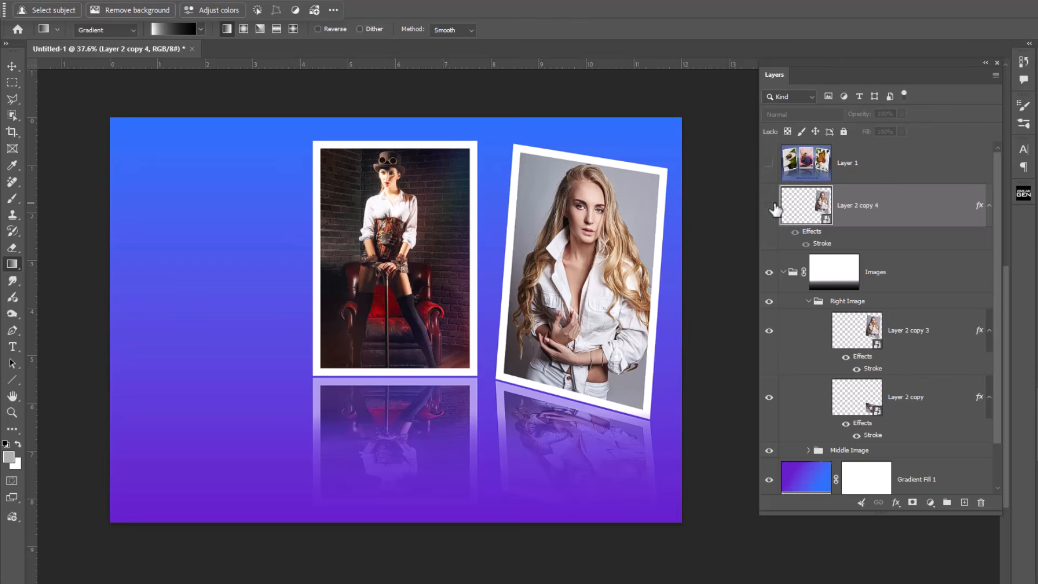
{"action": "left_click", "coordinate": [809, 301]}
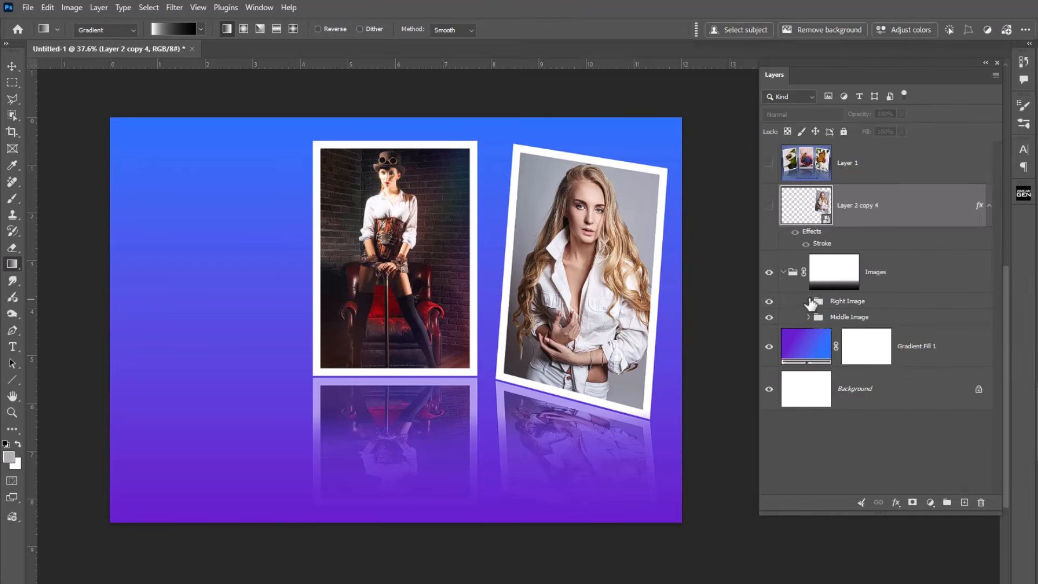
Duplicate Layer 2 copy 2 from the Middle Image group and move the duplicate out of the groups, directly below Layer 1.
{"action": "left_click", "coordinate": [809, 317]}
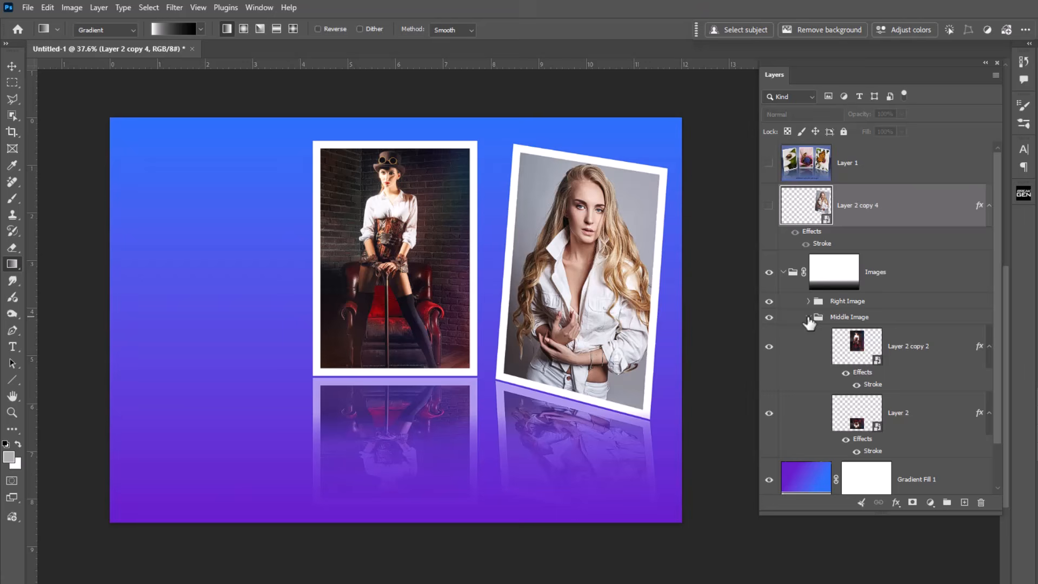
{"action": "left_click", "coordinate": [860, 357]}
{"action": "key", "text": "ctrl+j"}
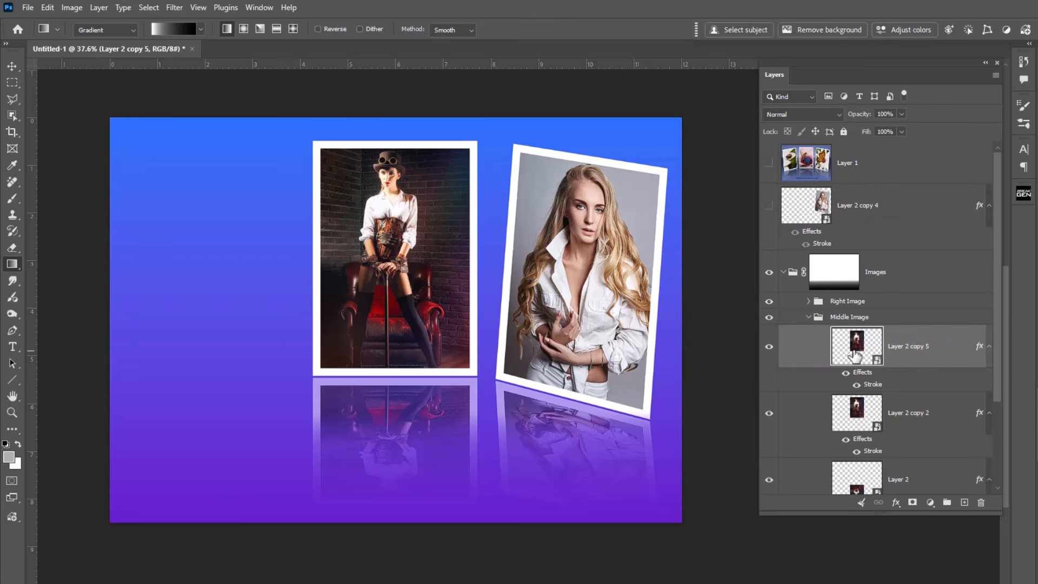
{"action": "left_click_drag", "start_coordinate": [856, 357], "coordinate": [850, 189]}
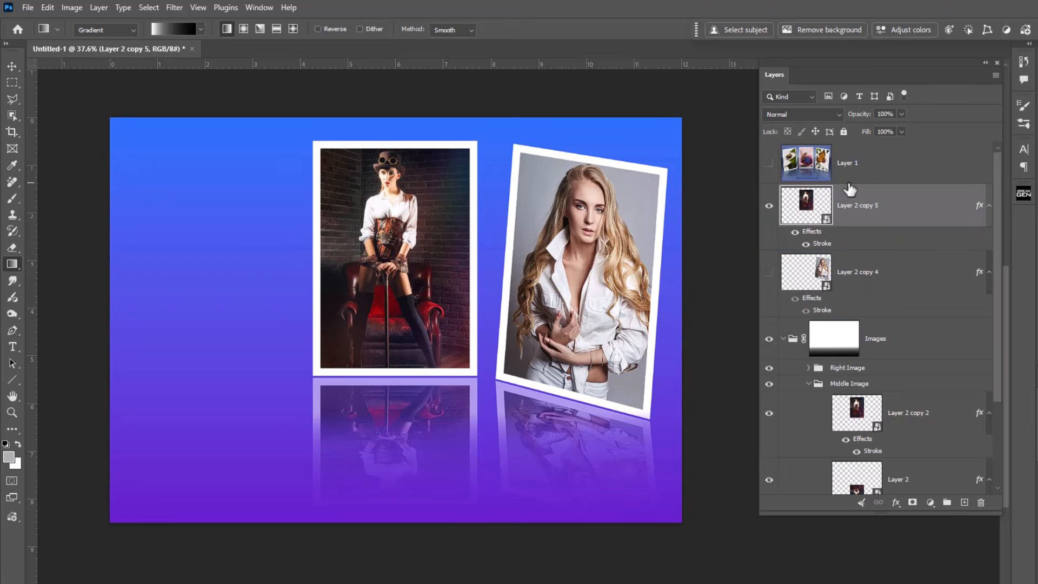
Hide the duplicated middle placeholder layer and collapse the Middle Image group.
{"action": "left_click", "coordinate": [769, 205]}
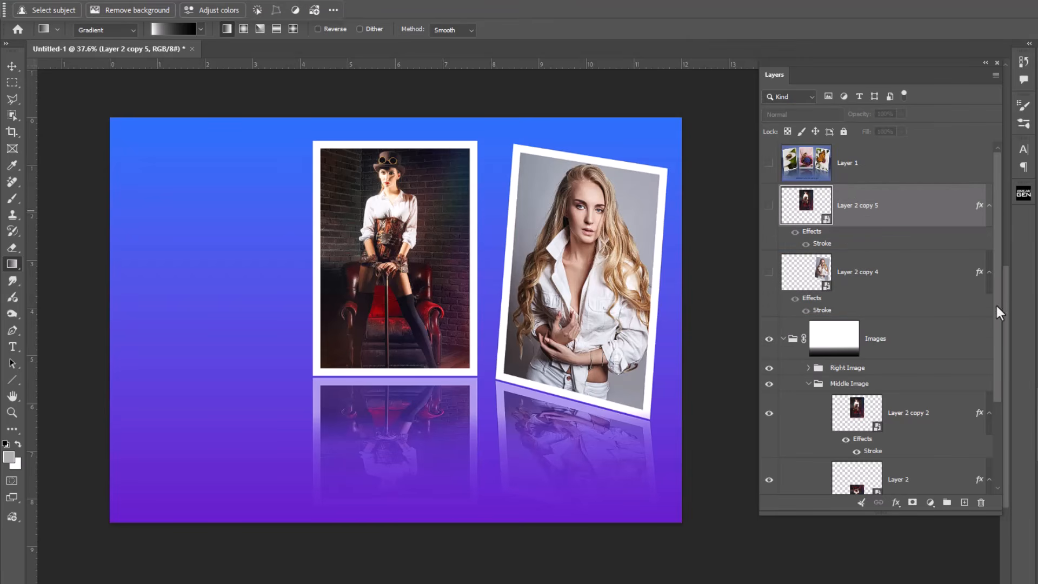
{"action": "scroll", "coordinate": [994, 304], "scroll_direction": "down", "scroll_amount": 3}
{"action": "left_click", "coordinate": [809, 298]}
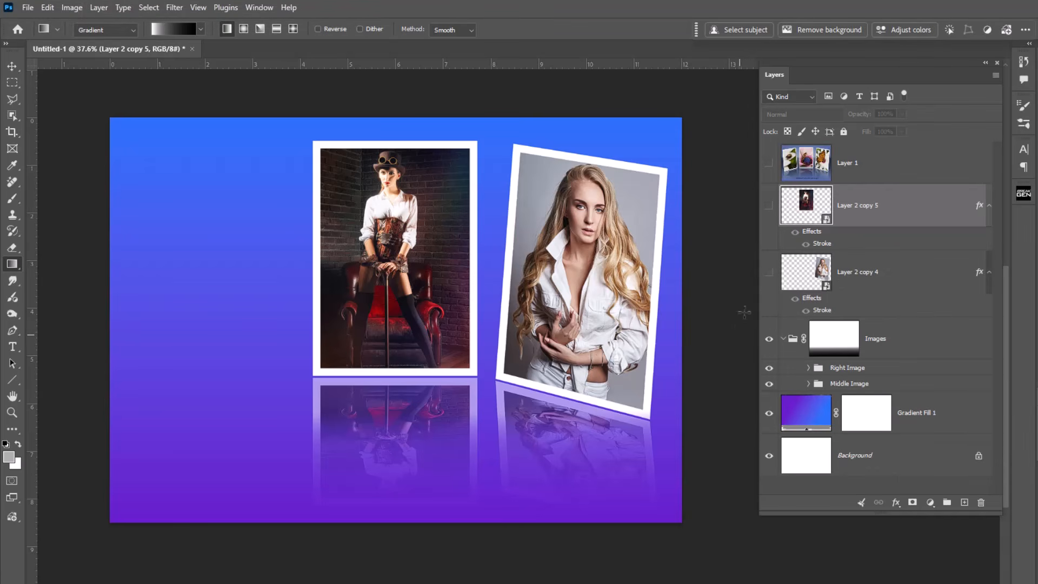
Color-label the two hidden placeholder layers, Layer 2 copy 5 and Layer 2 copy 4, in red.
{"action": "right_click", "coordinate": [769, 215]}
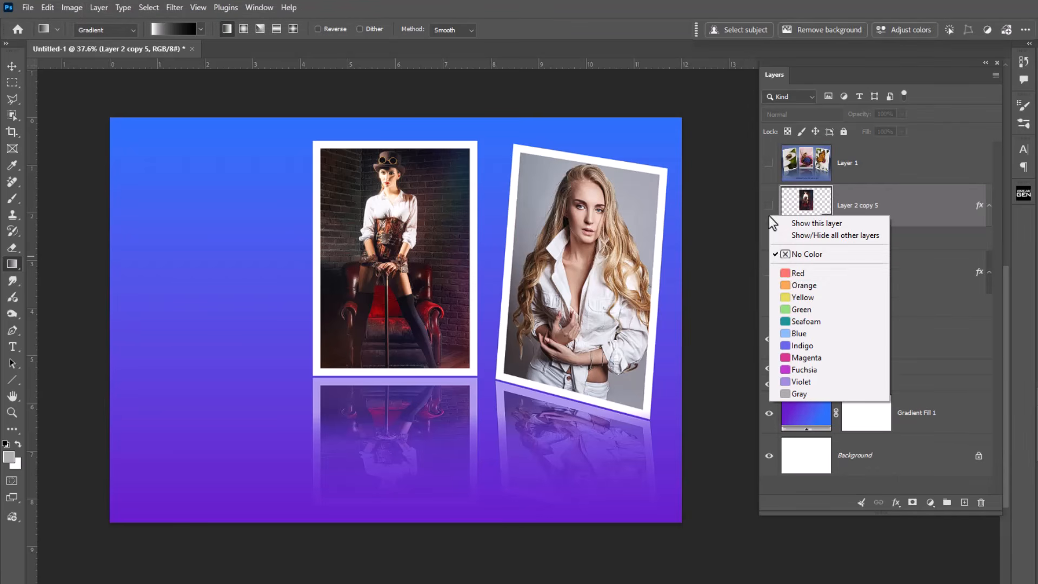
{"action": "left_click", "coordinate": [793, 273]}
{"action": "right_click", "coordinate": [770, 288]}
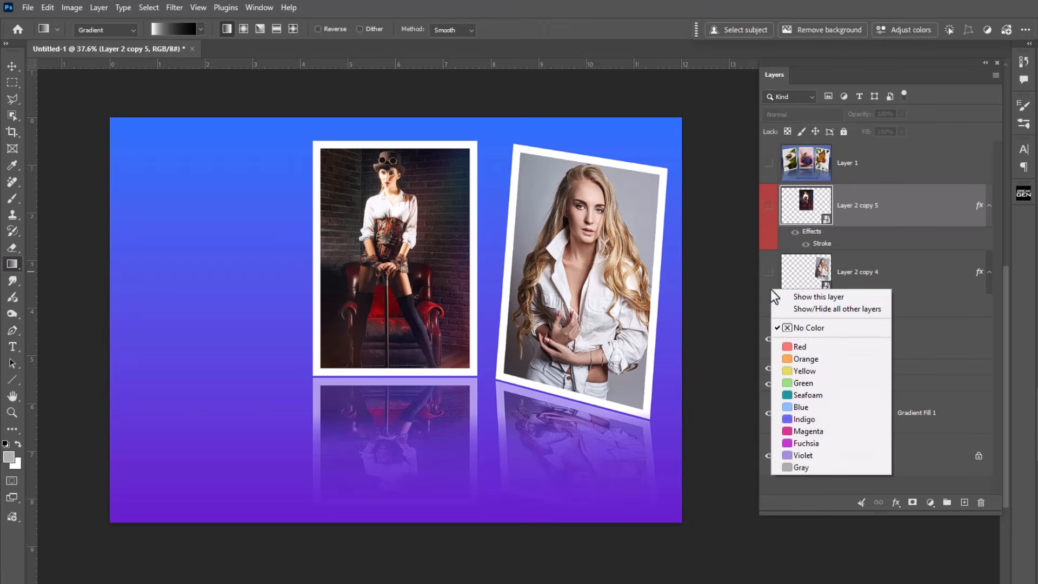
{"action": "left_click", "coordinate": [790, 346]}
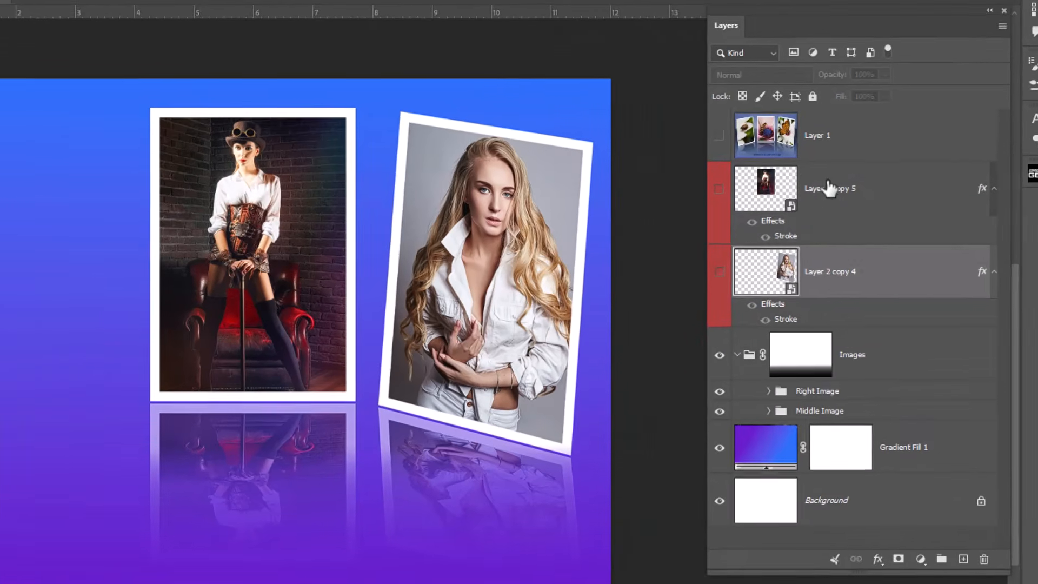
Select Layer 2 copy 5 and collapse the Images group.
{"action": "left_click", "coordinate": [855, 211]}
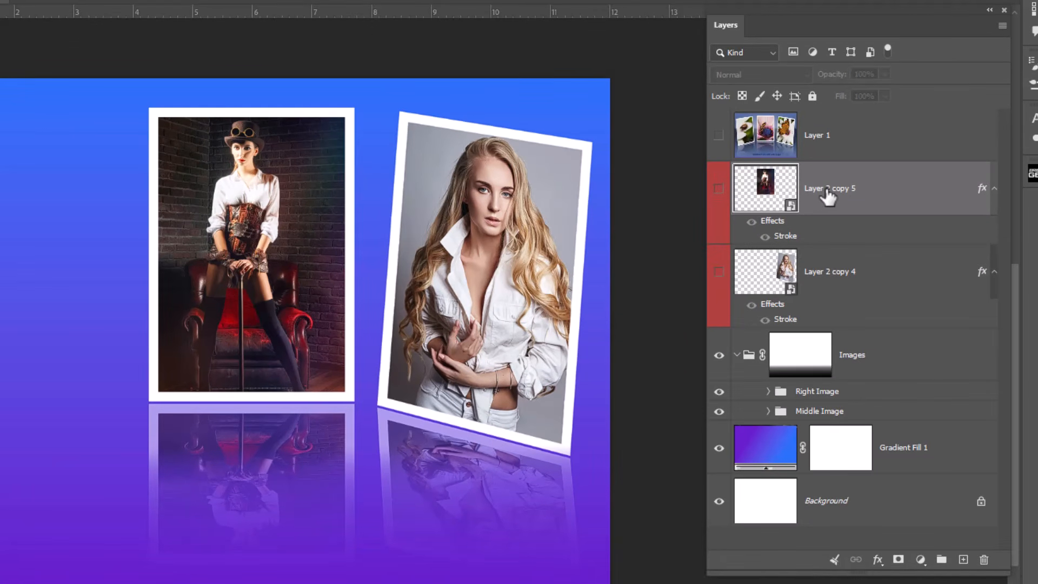
{"action": "left_click", "coordinate": [827, 198]}
{"action": "left_click", "coordinate": [833, 271]}
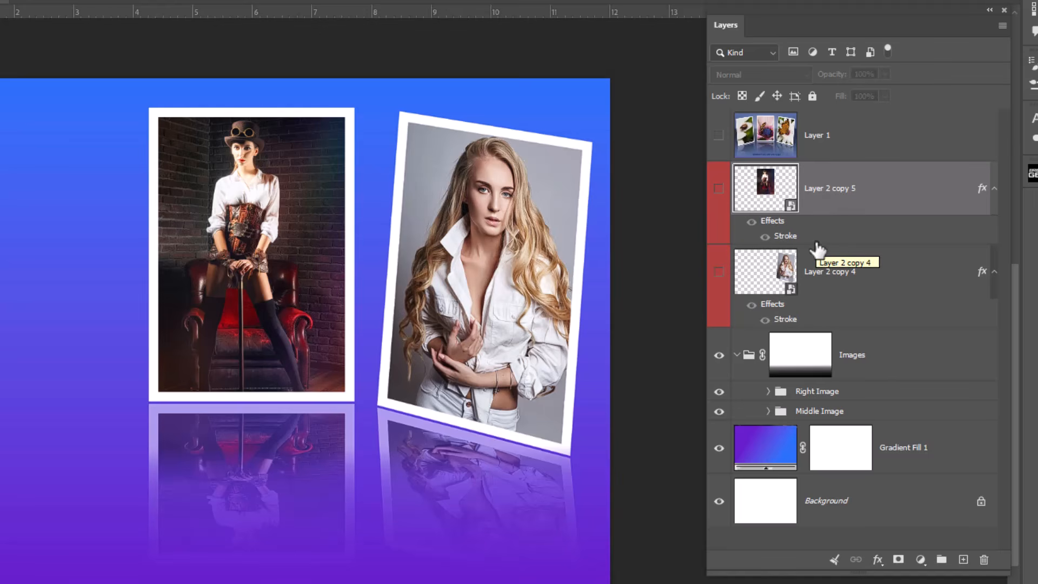
{"action": "left_click", "coordinate": [736, 354]}
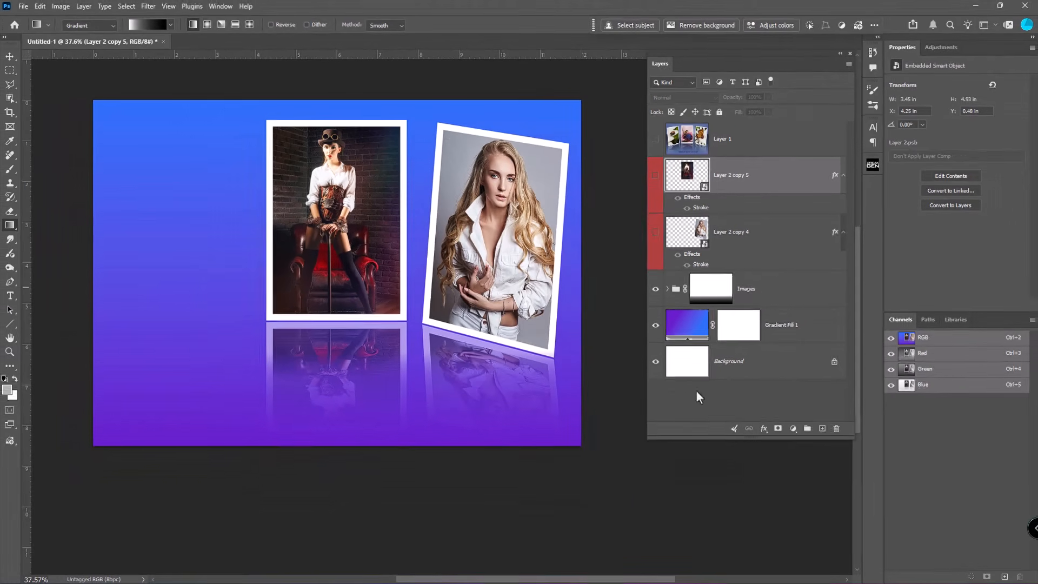
Delete the Steam-4 photo from inside Layer 2 copy 5's Smart Object, then close its contents and save the change.
{"action": "double_click", "coordinate": [688, 176]}
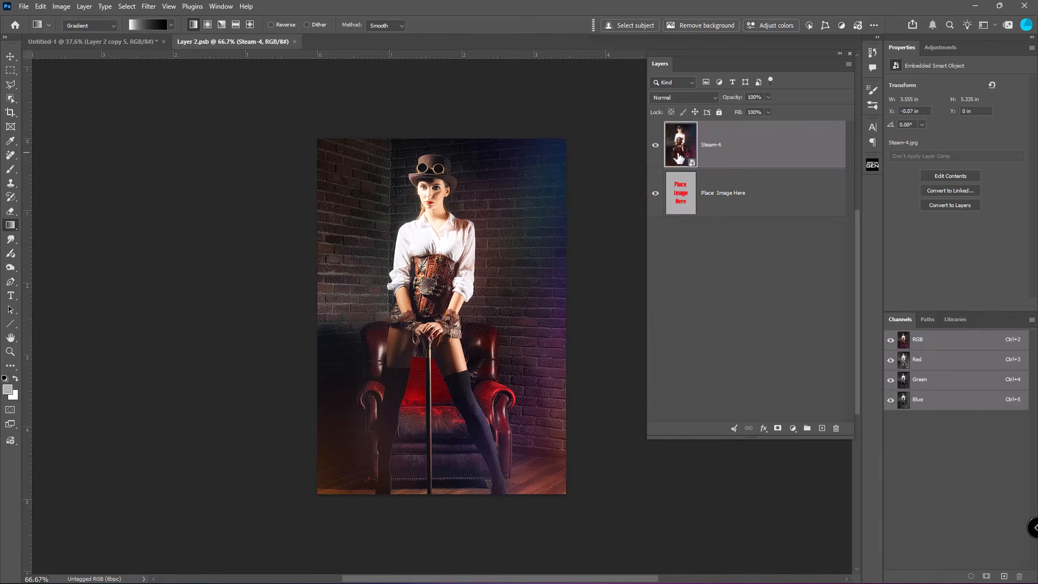
{"action": "key", "text": "Delete"}
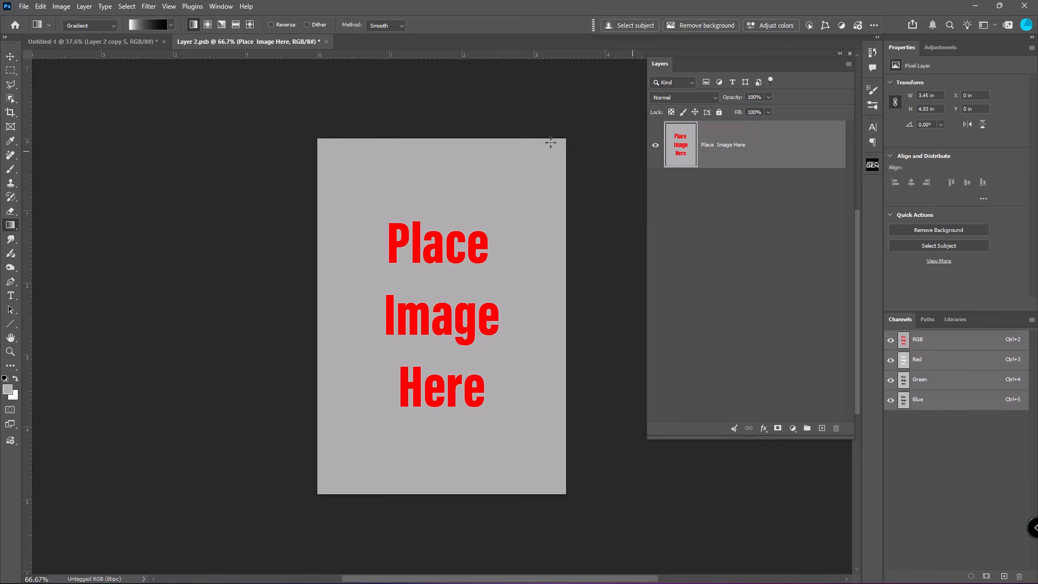
{"action": "left_click", "coordinate": [326, 41]}
{"action": "left_click", "coordinate": [468, 220]}
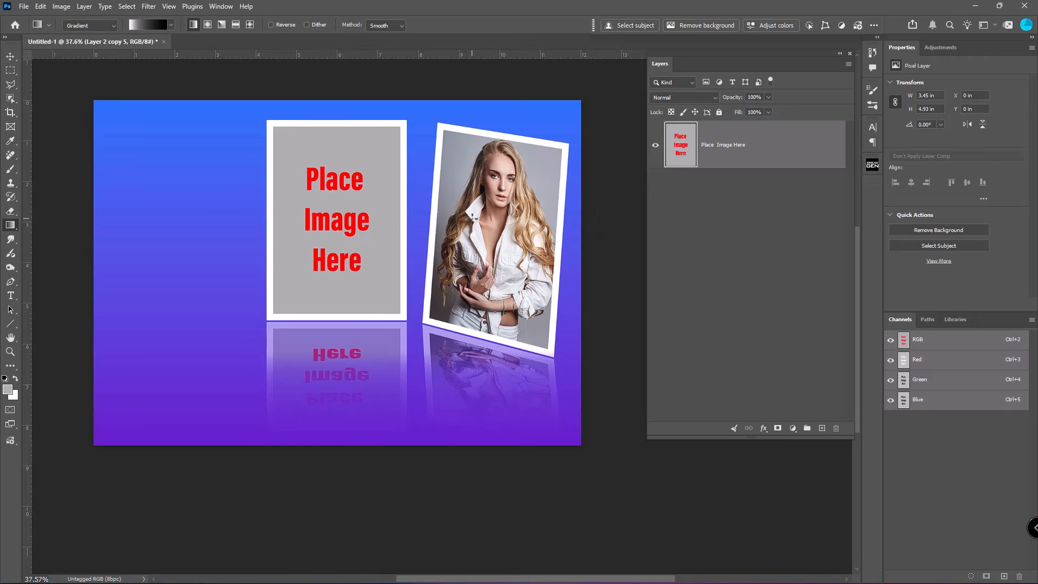
Delete the Fashion photo from inside Layer 2 copy 4's Smart Object, then close its contents and save the change.
{"action": "left_click", "coordinate": [691, 231]}
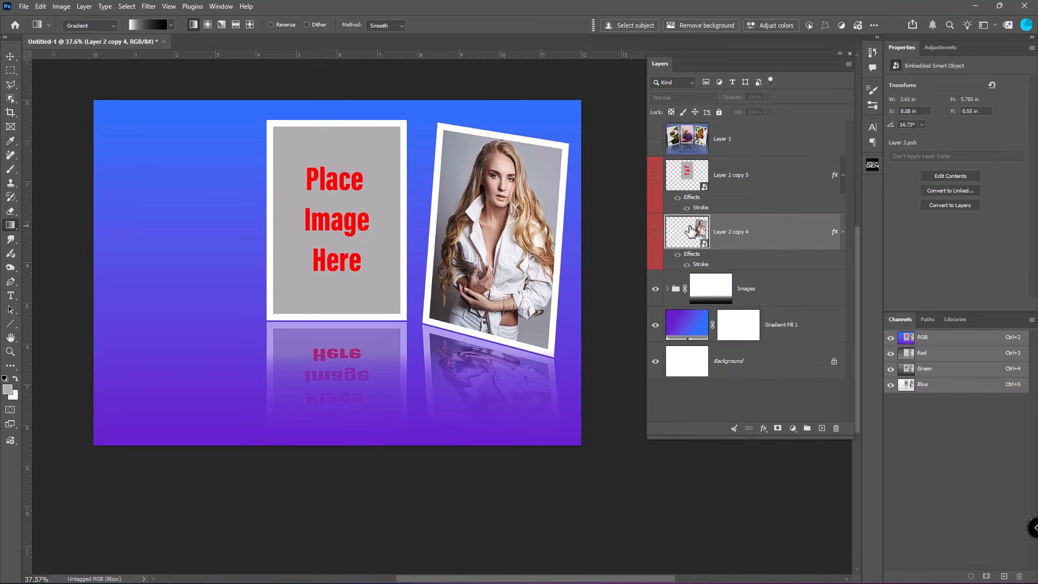
{"action": "double_click", "coordinate": [691, 231]}
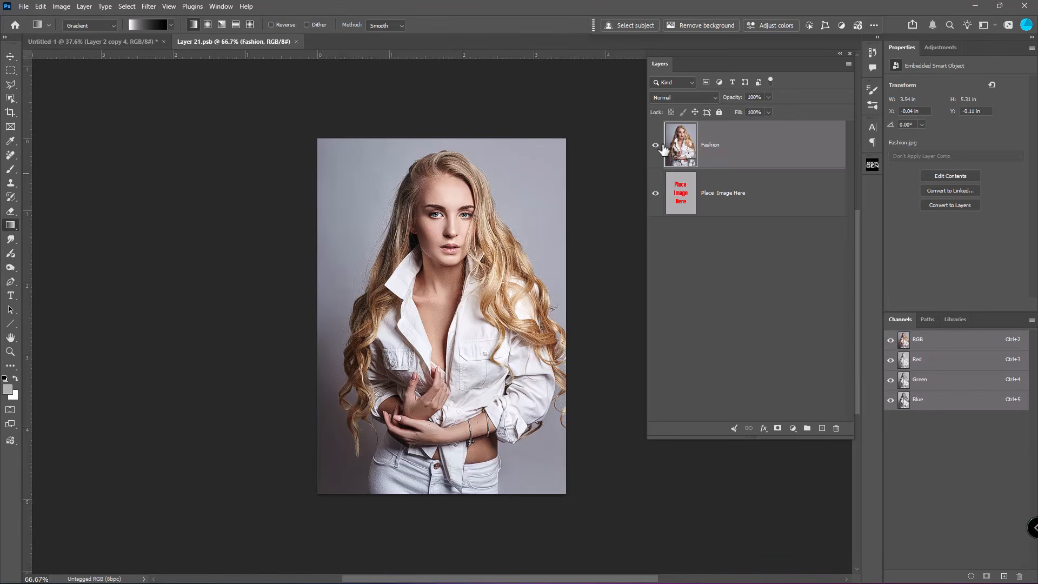
{"action": "key", "text": "Delete"}
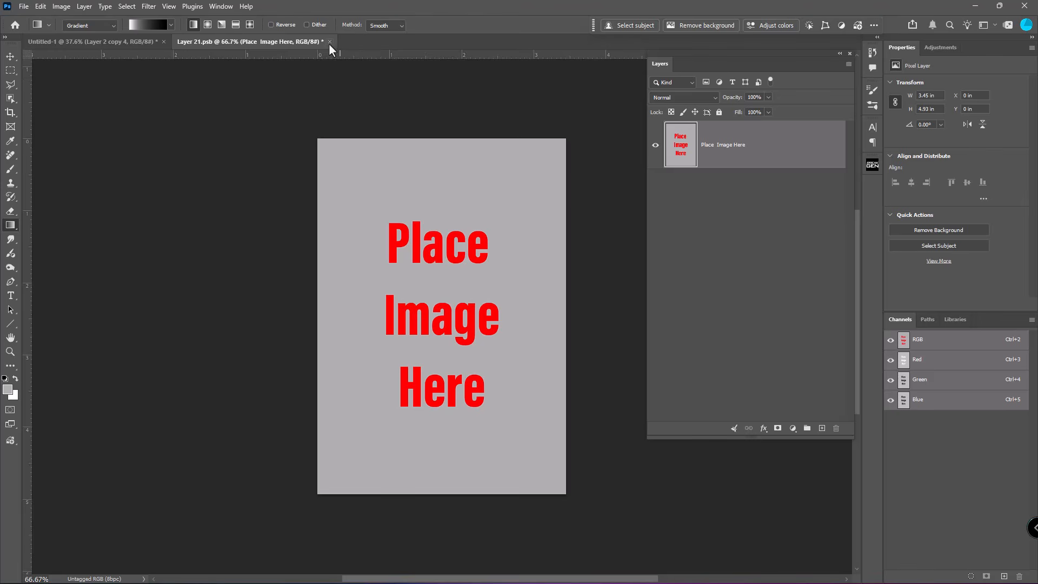
{"action": "left_click", "coordinate": [330, 41]}
{"action": "left_click", "coordinate": [468, 216]}
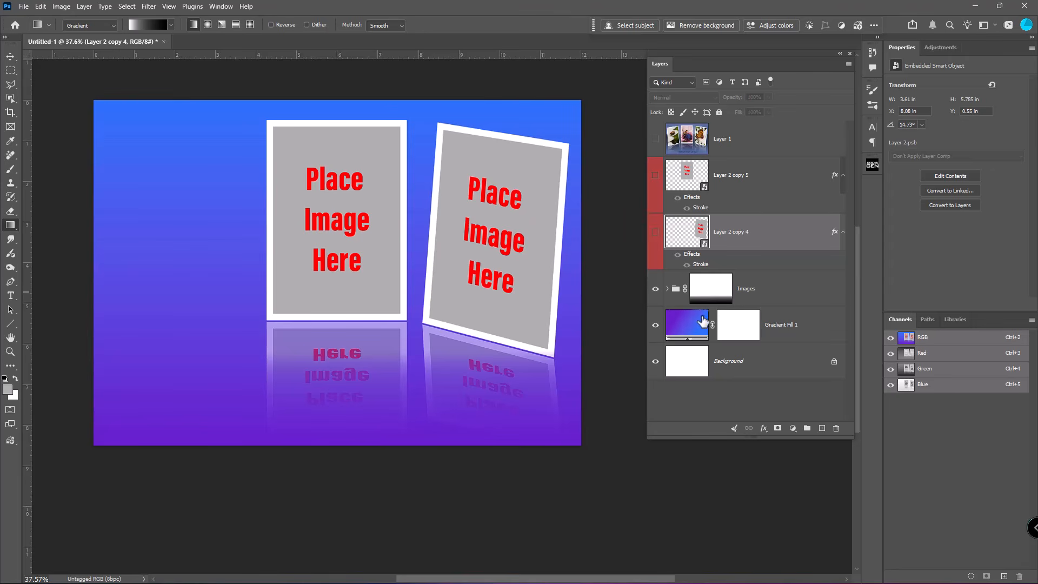
Delete Layer 1, the hidden sample layout used for tracing.
{"action": "left_click", "coordinate": [193, 237]}
{"action": "left_click", "coordinate": [680, 142]}
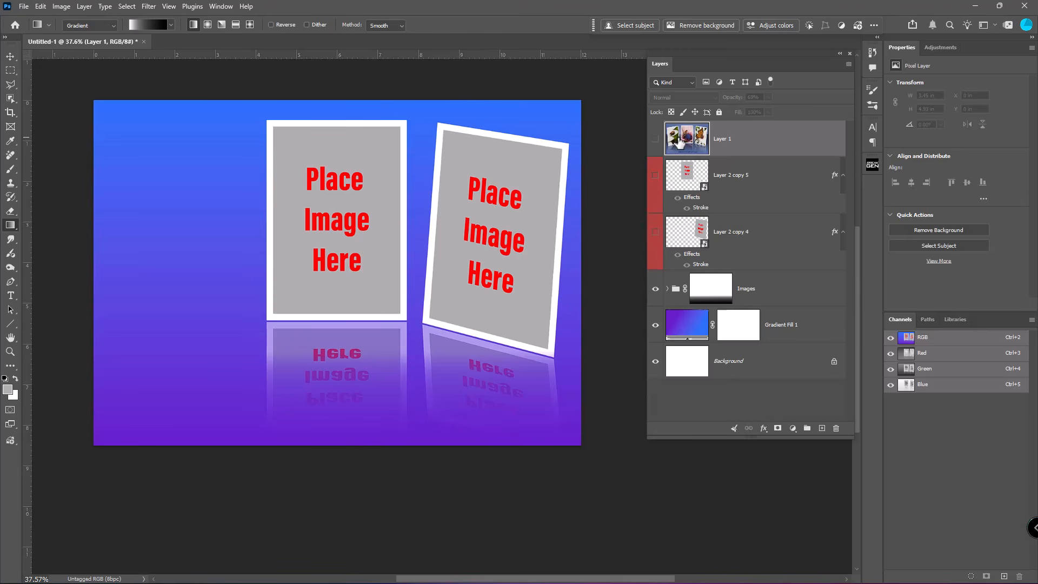
{"action": "key", "text": "Delete"}
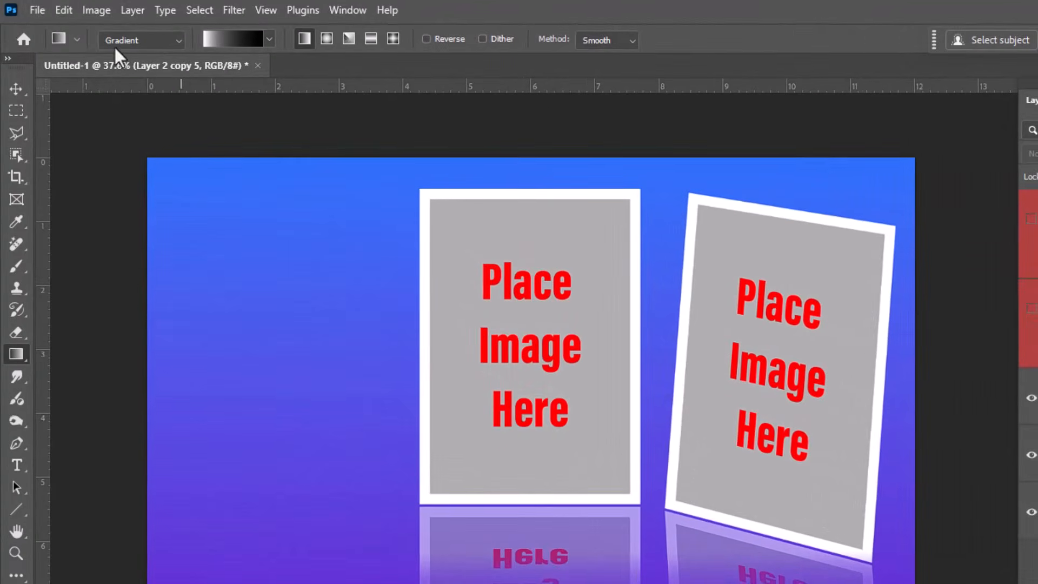
Save the document as a Photoshop template named New.PSDT in the Sample Images folder, with Maximize Compatibility on.
{"action": "left_click", "coordinate": [41, 11]}
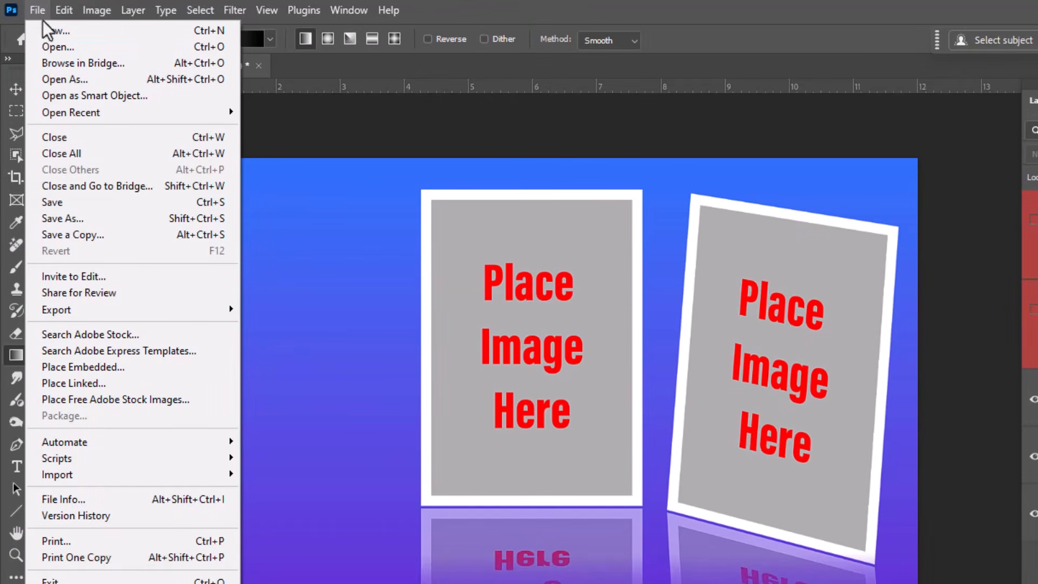
{"action": "left_click", "coordinate": [69, 217]}
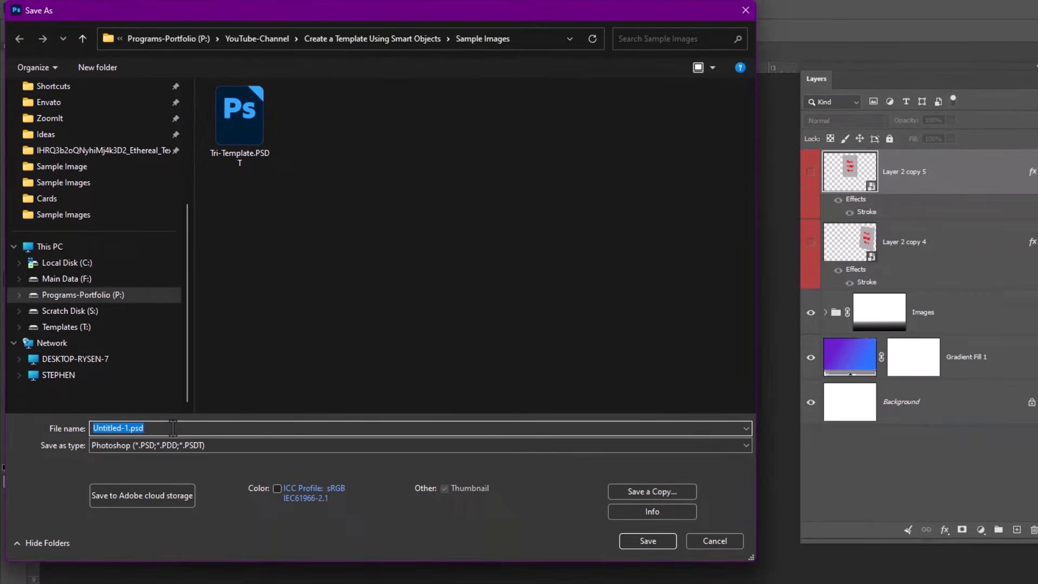
{"action": "left_click_drag", "start_coordinate": [220, 545], "coordinate": [154, 539]}
{"action": "left_click_drag", "start_coordinate": [120, 420], "coordinate": [58, 417]}
{"action": "type", "text": "New"}
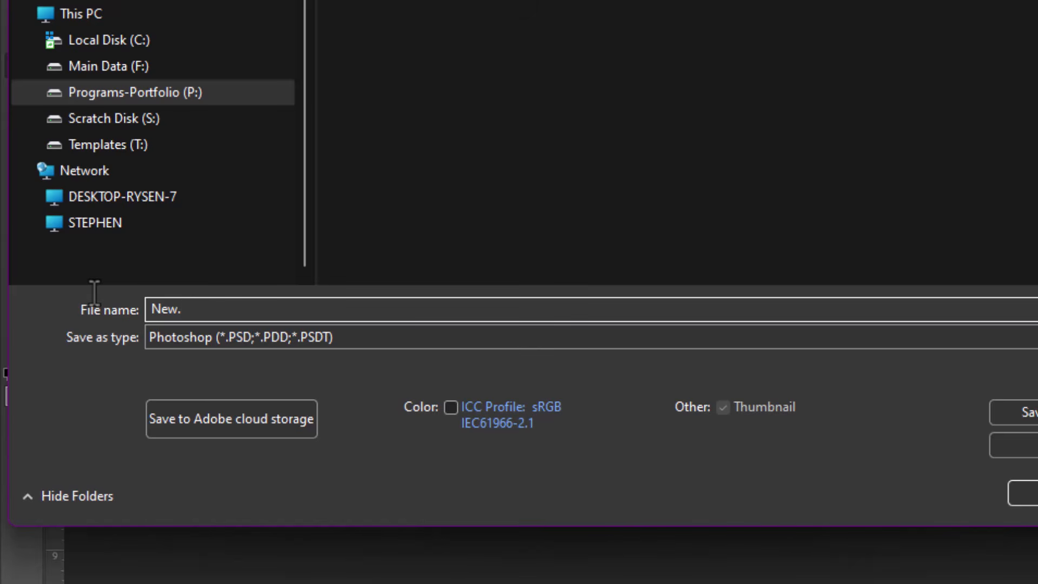
{"action": "type", "text": ".PSDT"}
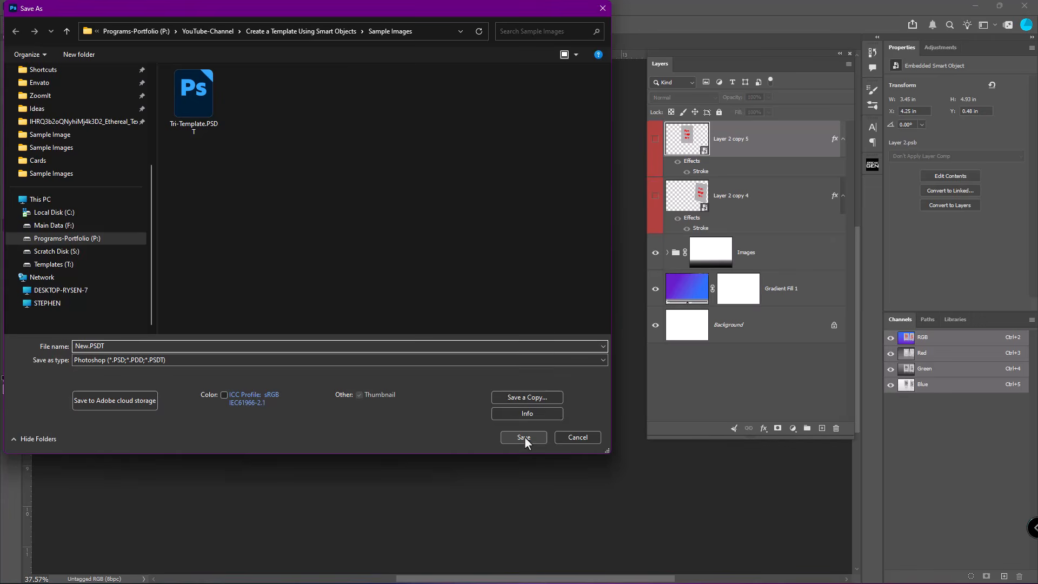
{"action": "left_click", "coordinate": [524, 437]}
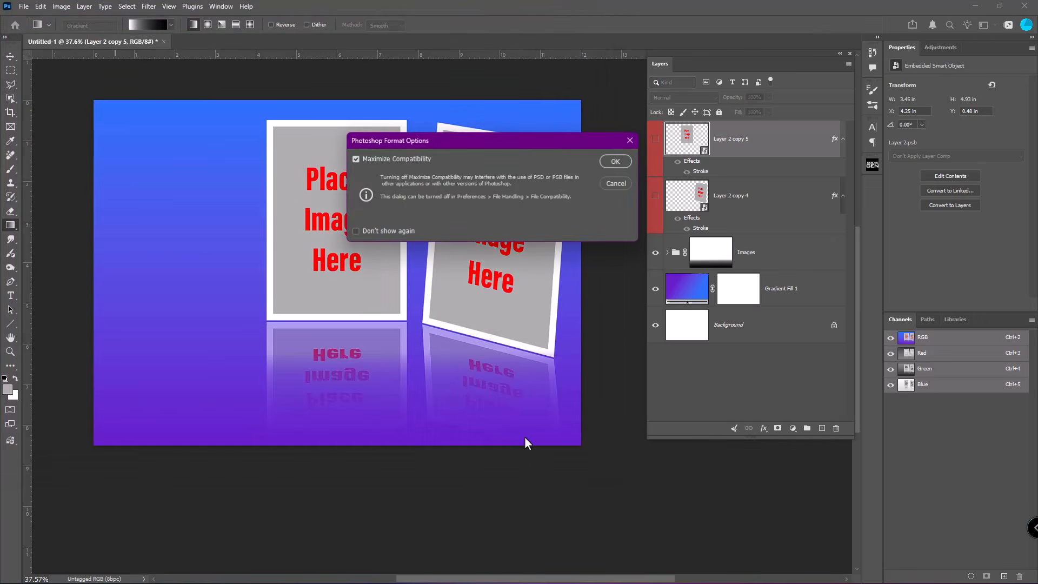
{"action": "left_click", "coordinate": [616, 161]}
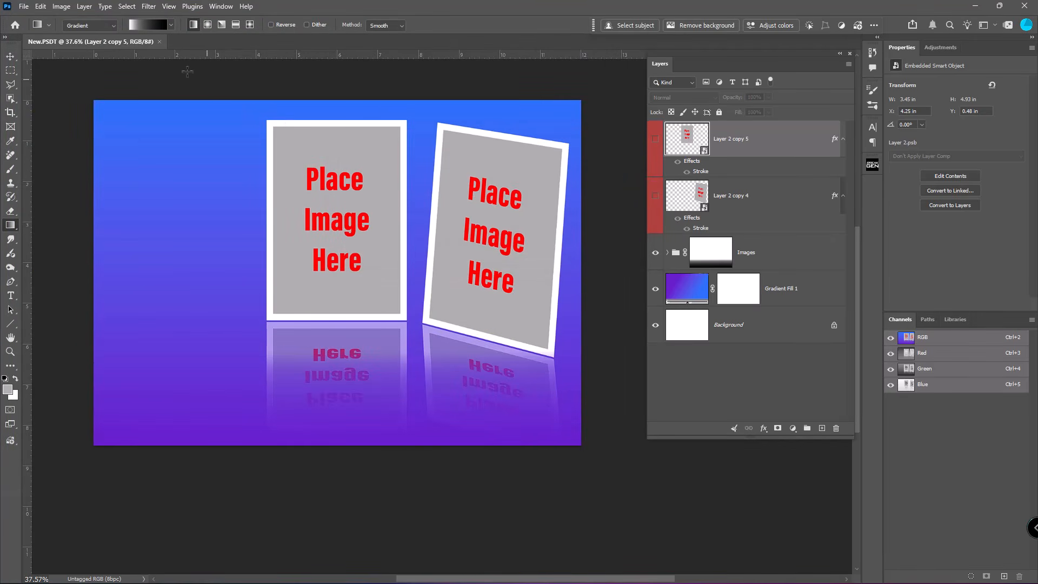
Close the saved template and open New.PSDT from the Sample Images folder as a fresh document.
{"action": "left_click", "coordinate": [160, 41]}
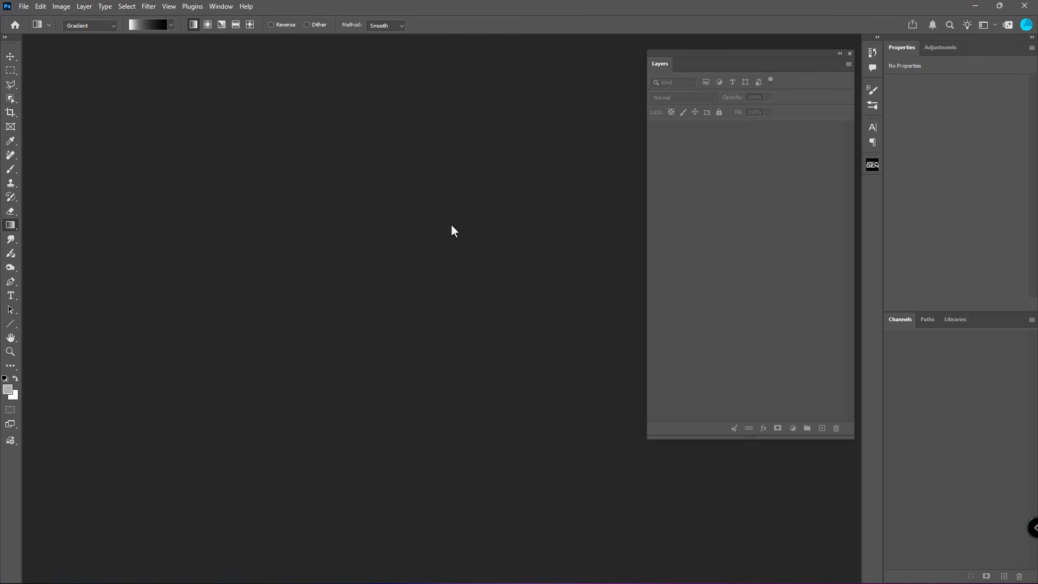
{"action": "key", "text": "ctrl+o"}
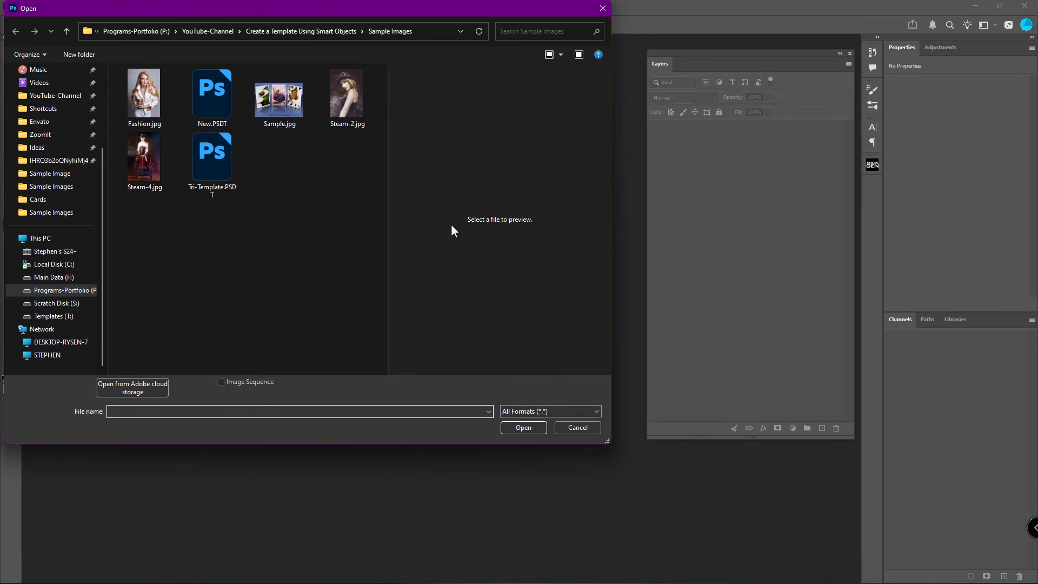
{"action": "left_click", "coordinate": [210, 108]}
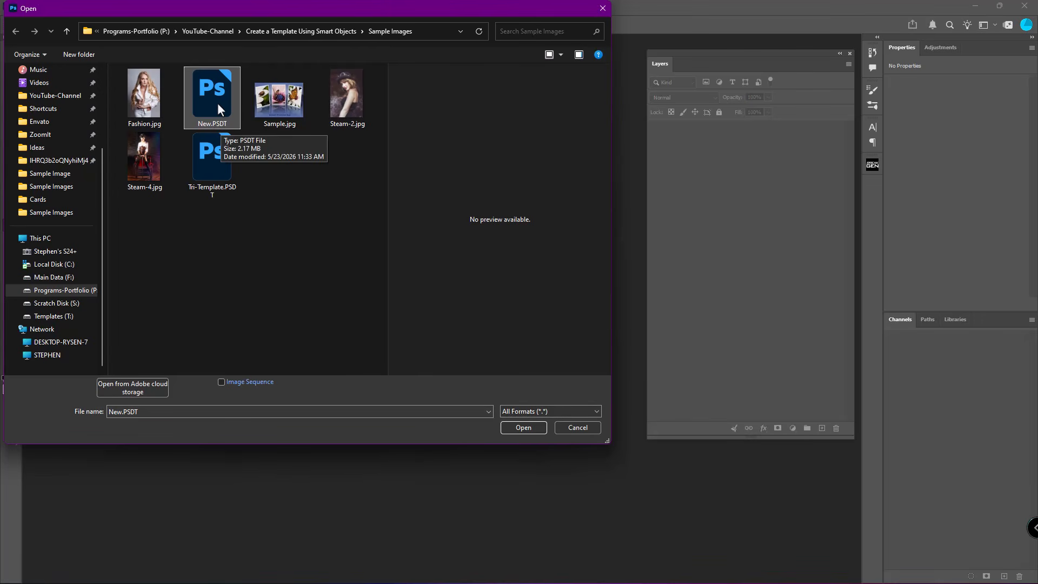
{"action": "double_click", "coordinate": [217, 103]}
{"action": "left_click_drag", "start_coordinate": [548, 264], "coordinate": [479, 253]}
{"action": "scroll", "coordinate": [445, 258], "scroll_direction": "down", "scroll_amount": 2}
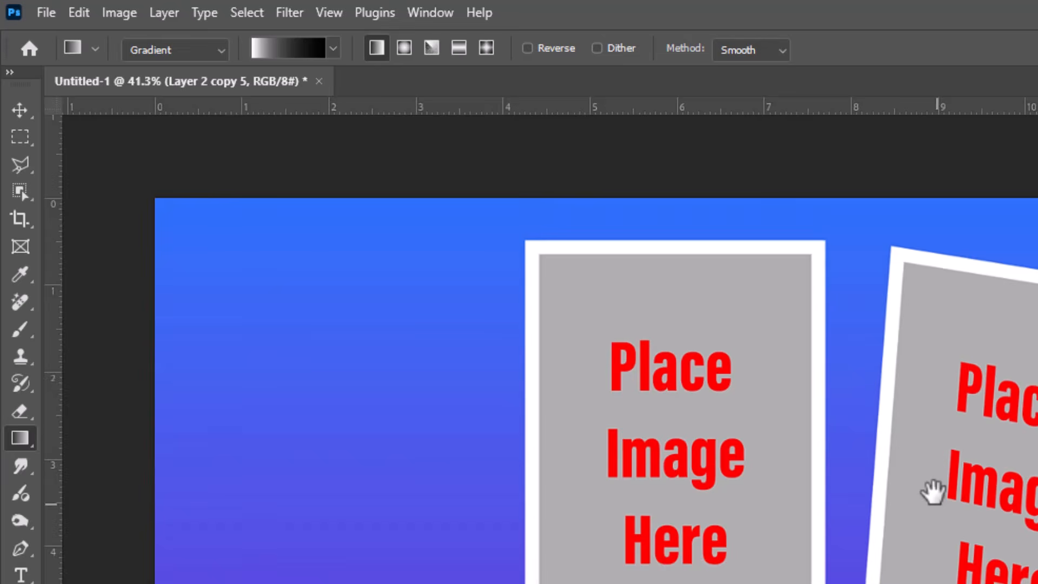
{"action": "left_click_drag", "start_coordinate": [934, 492], "coordinate": [927, 472]}
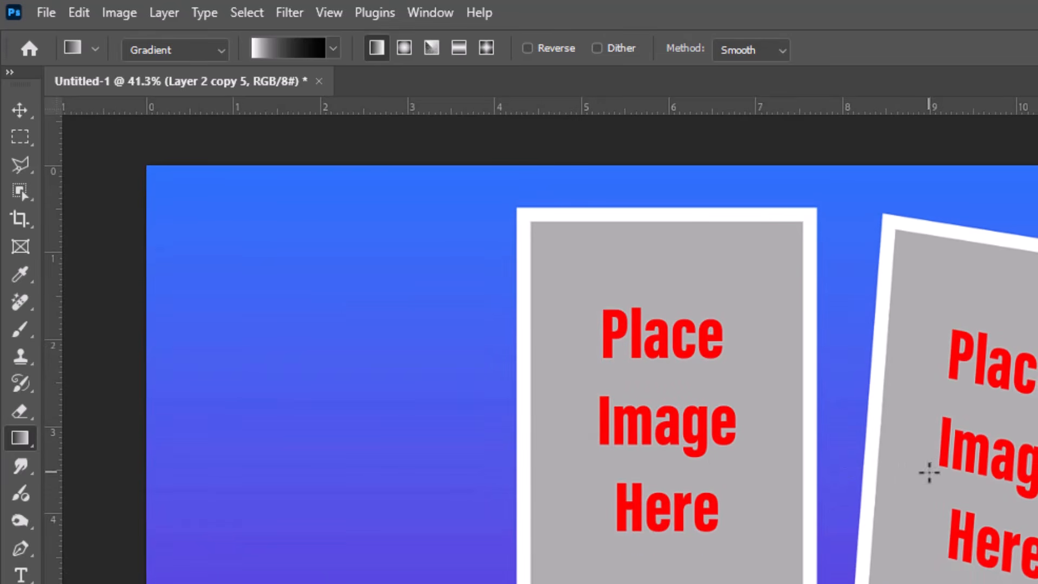
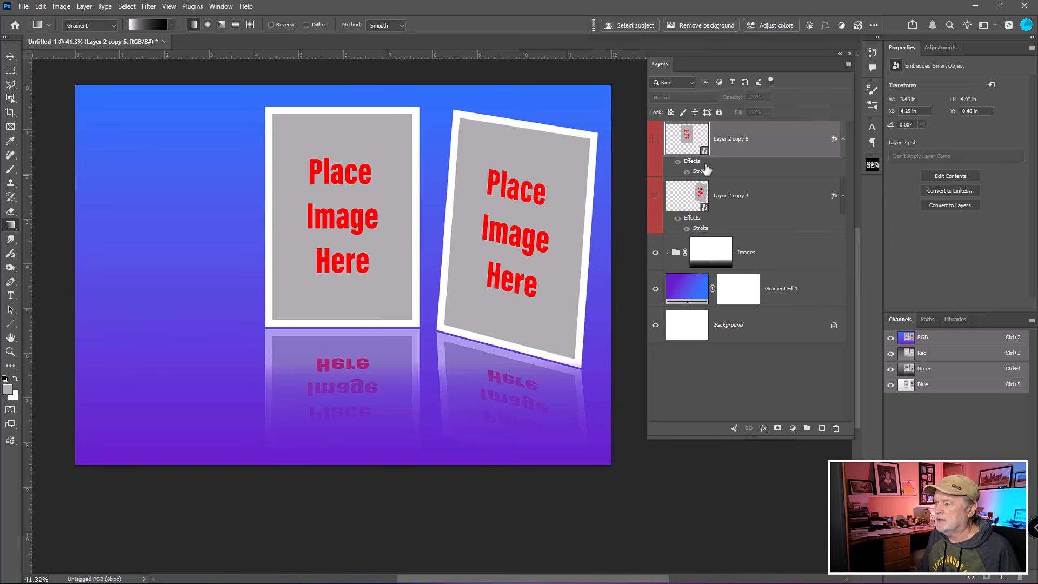
Open the contents of Layer 2 copy 5's Smart Object and place Steam-2.jpg from the Sample Images folder as an embedded image.
{"action": "double_click", "coordinate": [686, 138]}
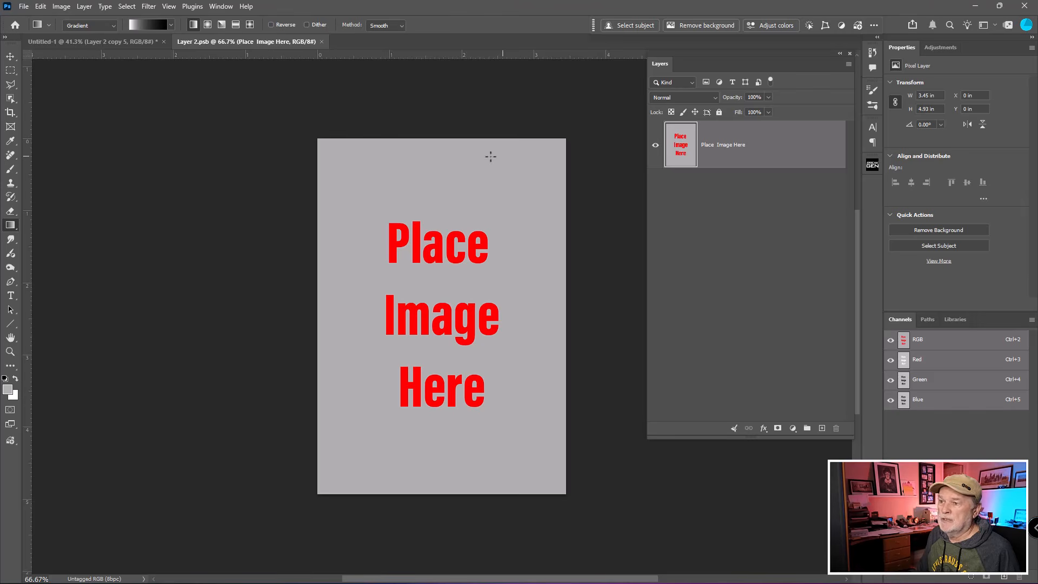
{"action": "left_click", "coordinate": [23, 7]}
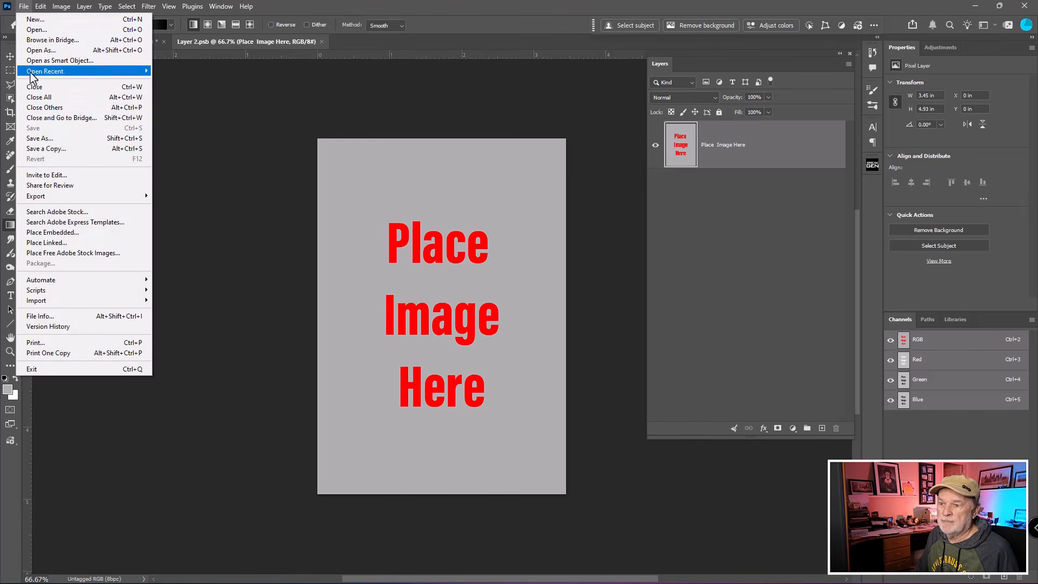
{"action": "left_click", "coordinate": [54, 232]}
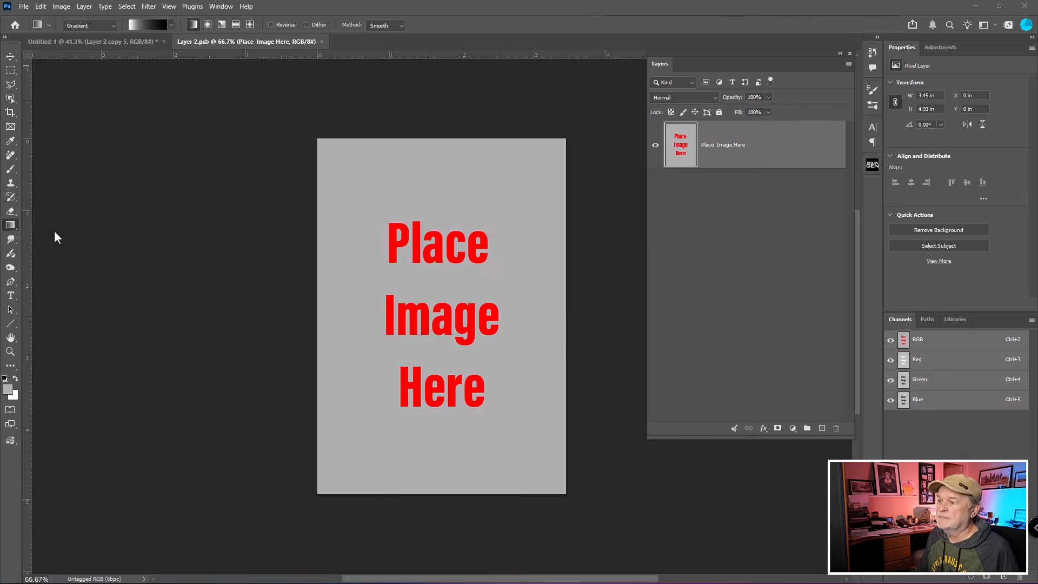
{"action": "left_click", "coordinate": [342, 106]}
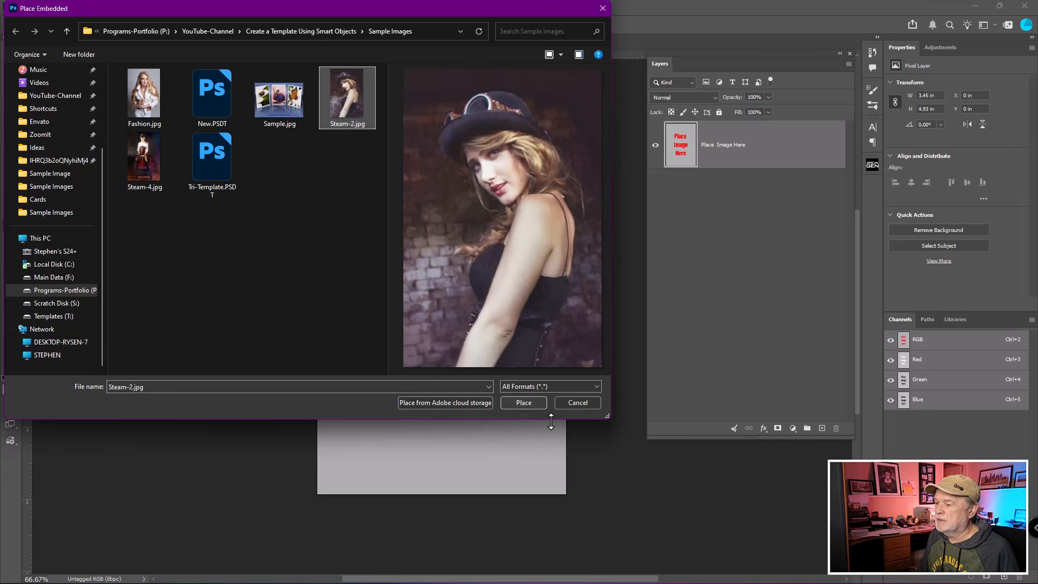
{"action": "left_click", "coordinate": [523, 402]}
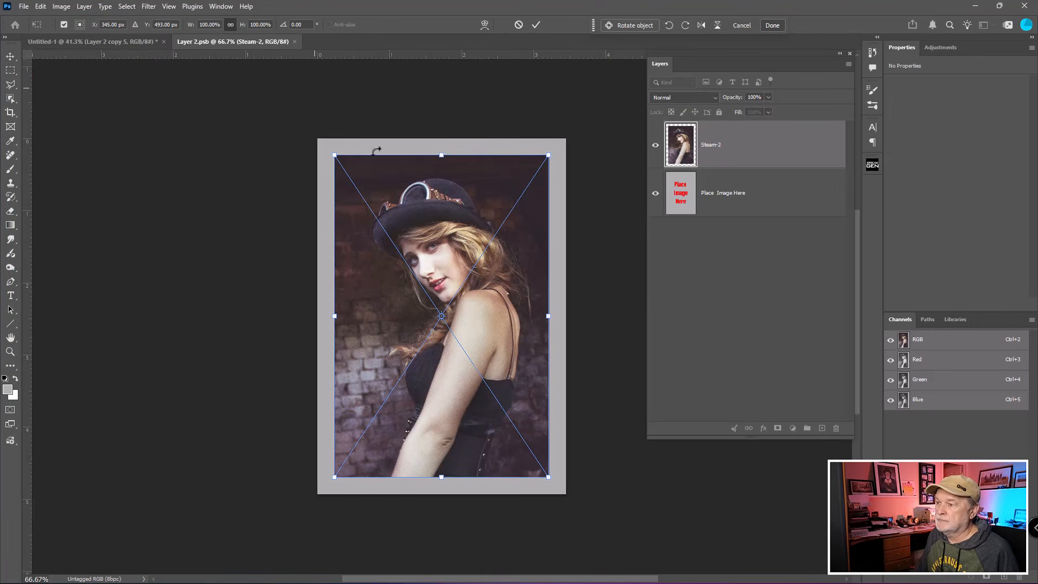
Scale the Steam-2 photo to about 117% and position it over the whole placeholder, then close the contents and save the change.
{"action": "left_click_drag", "start_coordinate": [549, 155], "coordinate": [584, 97]}
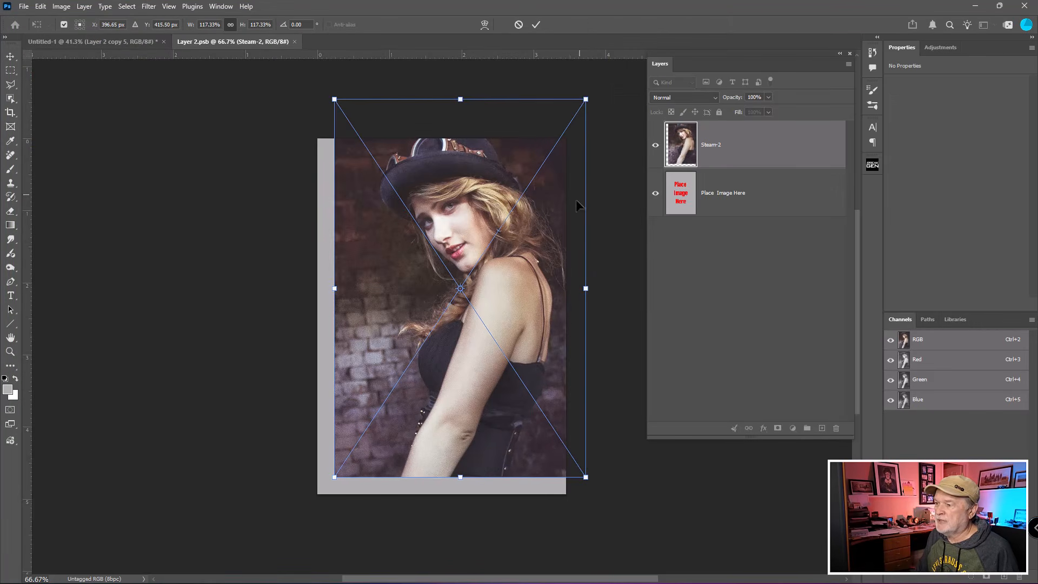
{"action": "left_click_drag", "start_coordinate": [575, 199], "coordinate": [557, 233]}
{"action": "key", "text": "Return"}
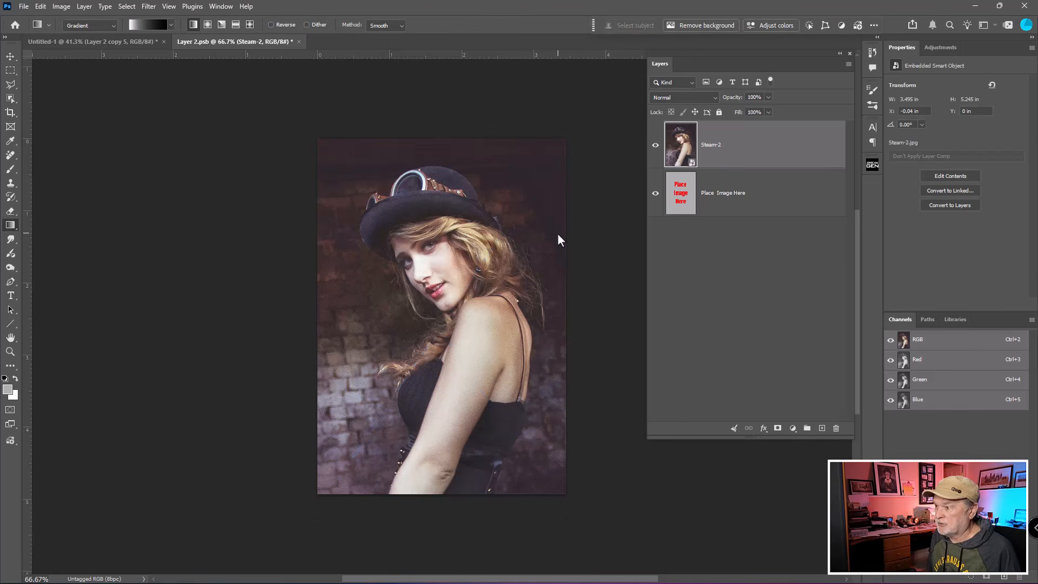
{"action": "left_click", "coordinate": [299, 42]}
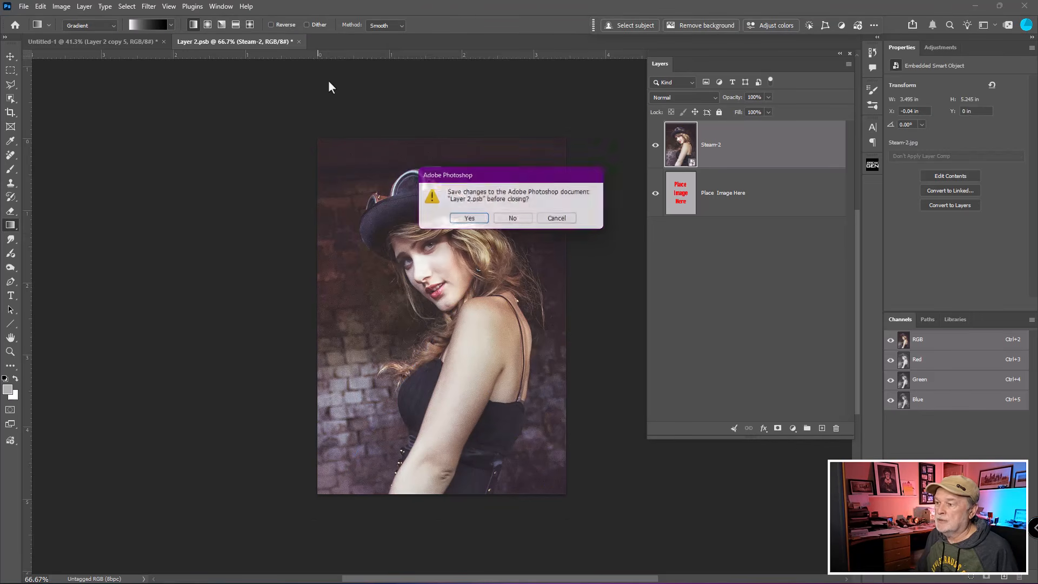
{"action": "left_click", "coordinate": [470, 218]}
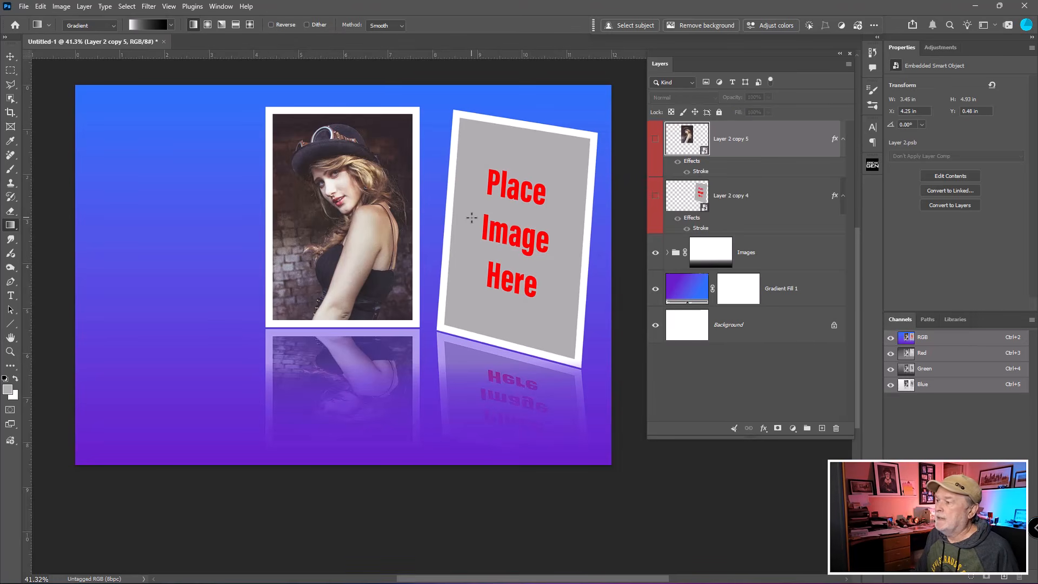
Open the contents of Layer 2 copy 4's Smart Object and place Steam-4.jpg from the Sample Images folder as an embedded image.
{"action": "double_click", "coordinate": [682, 198]}
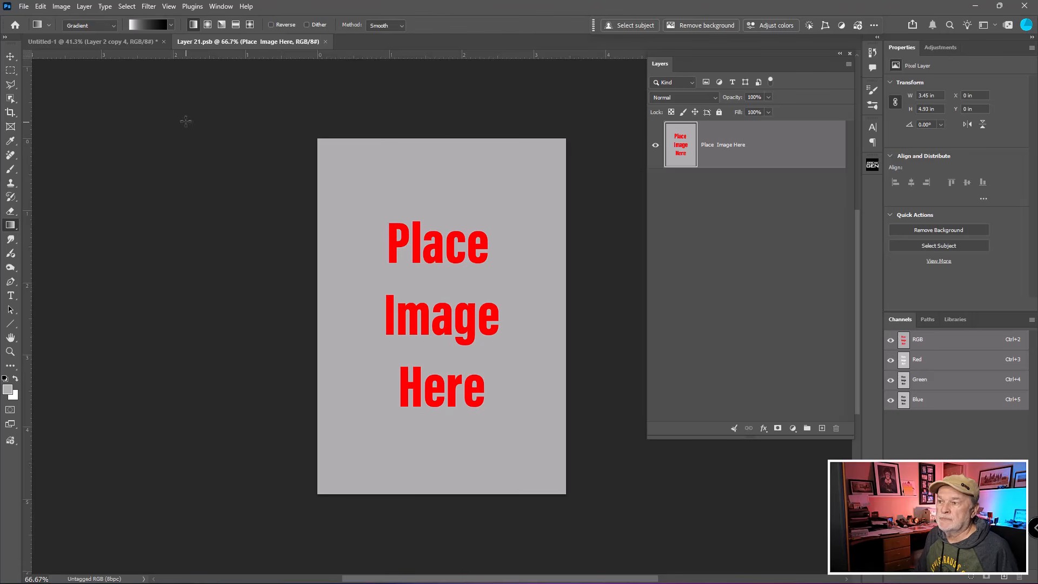
{"action": "left_click", "coordinate": [24, 7]}
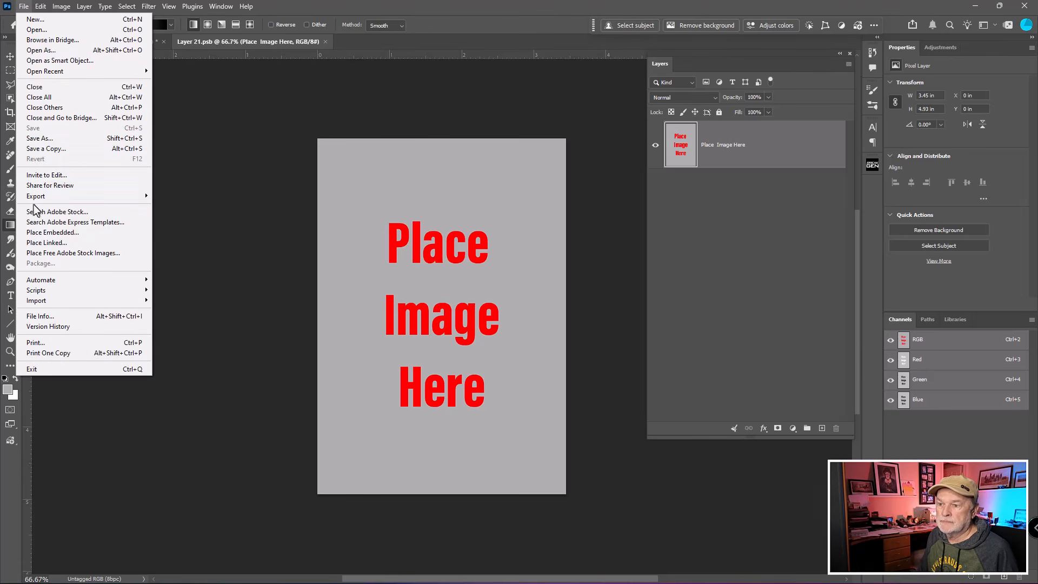
{"action": "left_click", "coordinate": [38, 232]}
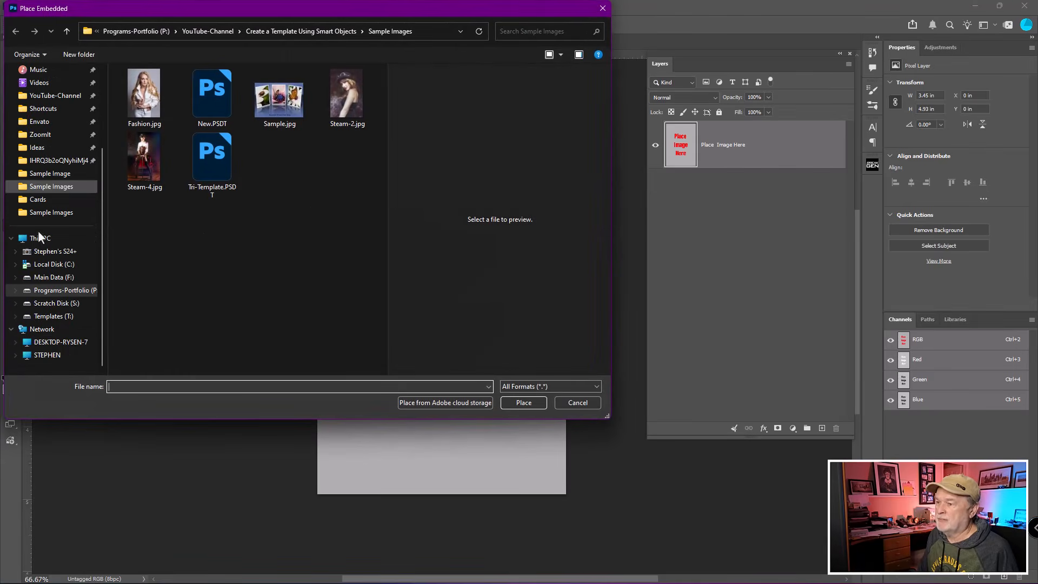
{"action": "left_click", "coordinate": [161, 174]}
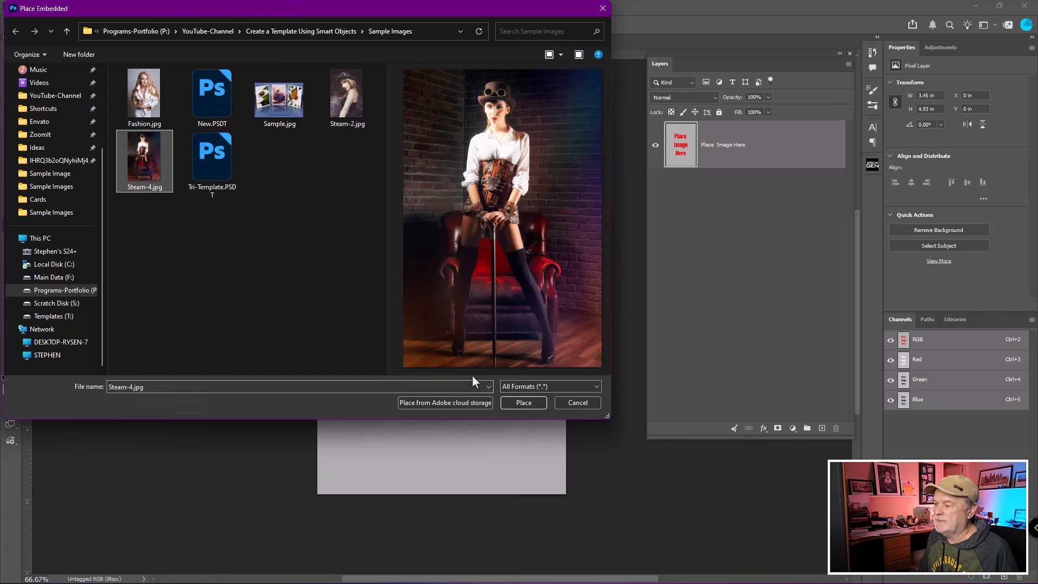
{"action": "left_click", "coordinate": [520, 400]}
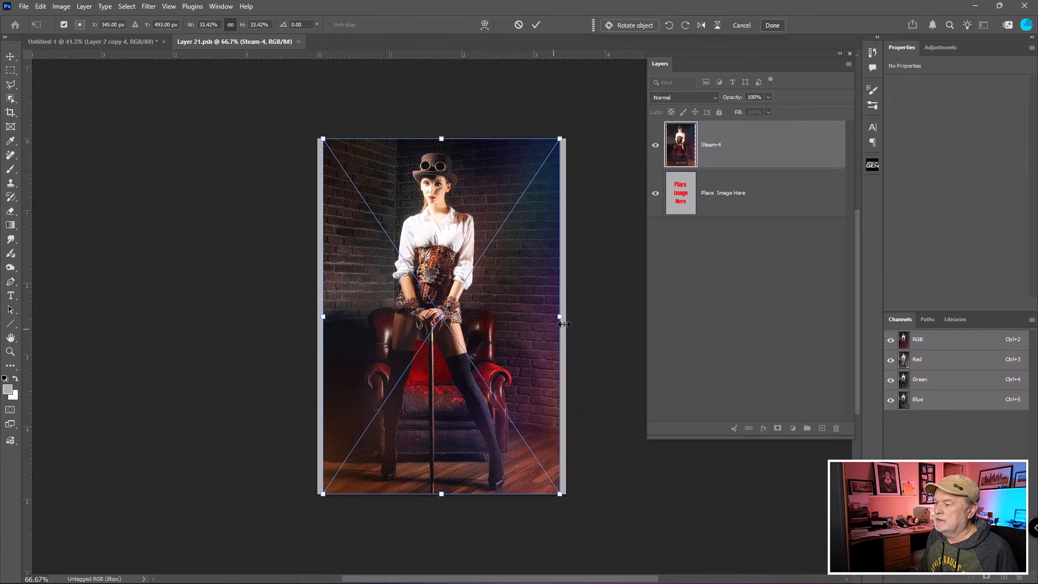
Scale the Steam-4 photo to about 37% and position it to cover the placeholder, then close the contents and save the change.
{"action": "left_click_drag", "start_coordinate": [539, 344], "coordinate": [534, 349]}
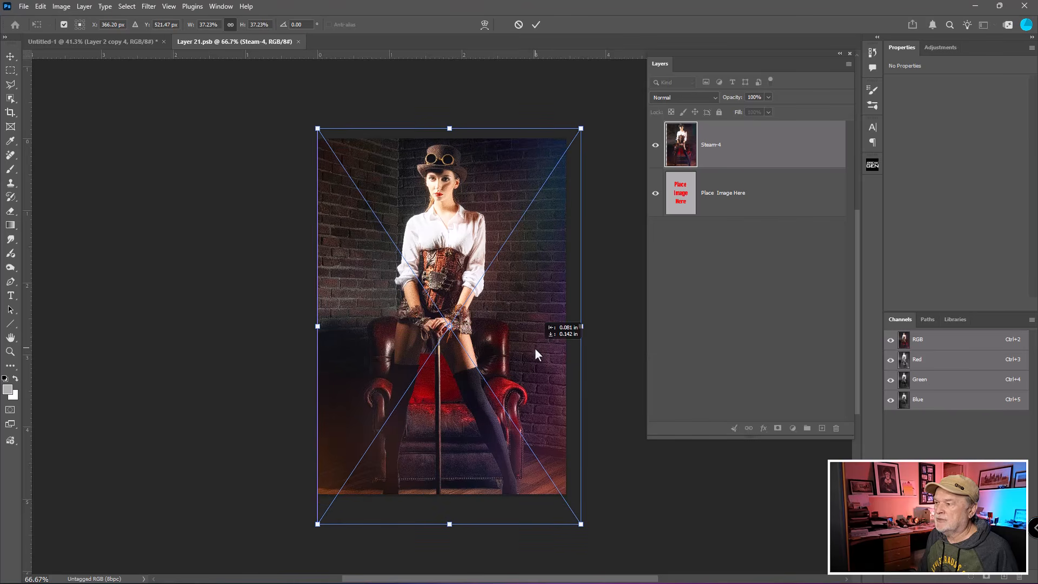
{"action": "key", "text": "Return"}
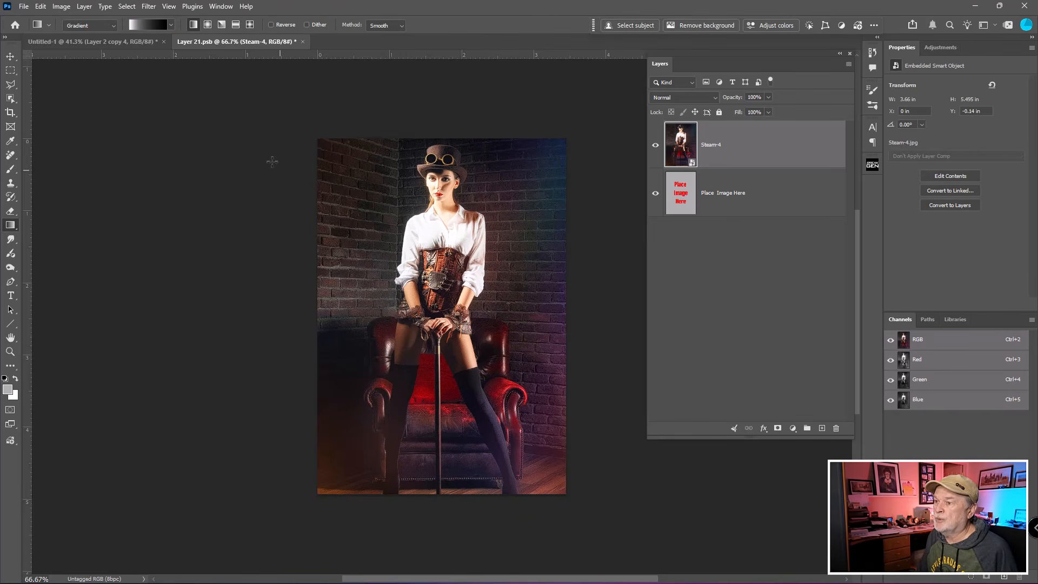
{"action": "left_click", "coordinate": [303, 42]}
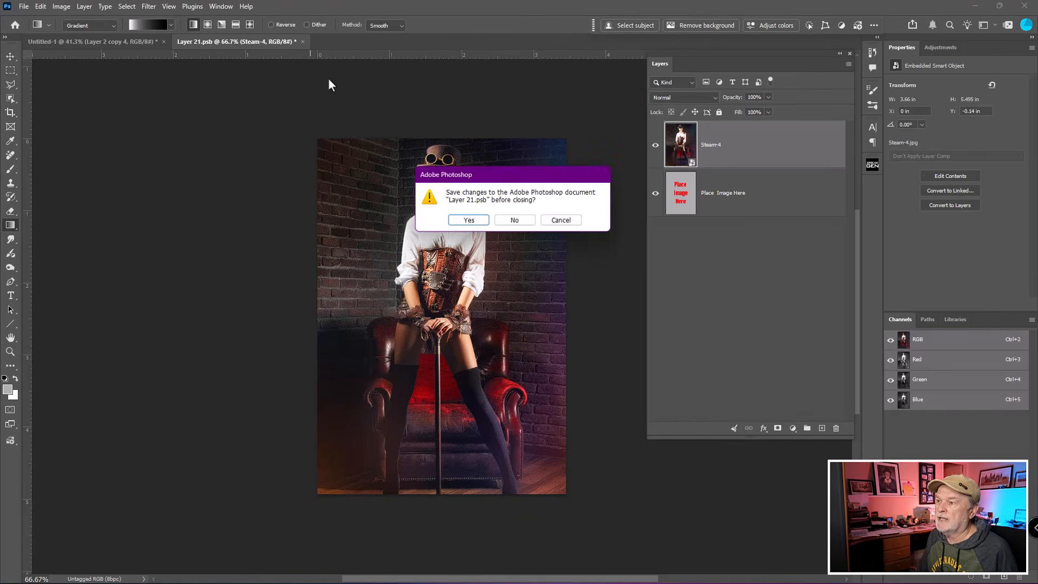
{"action": "left_click", "coordinate": [475, 222]}
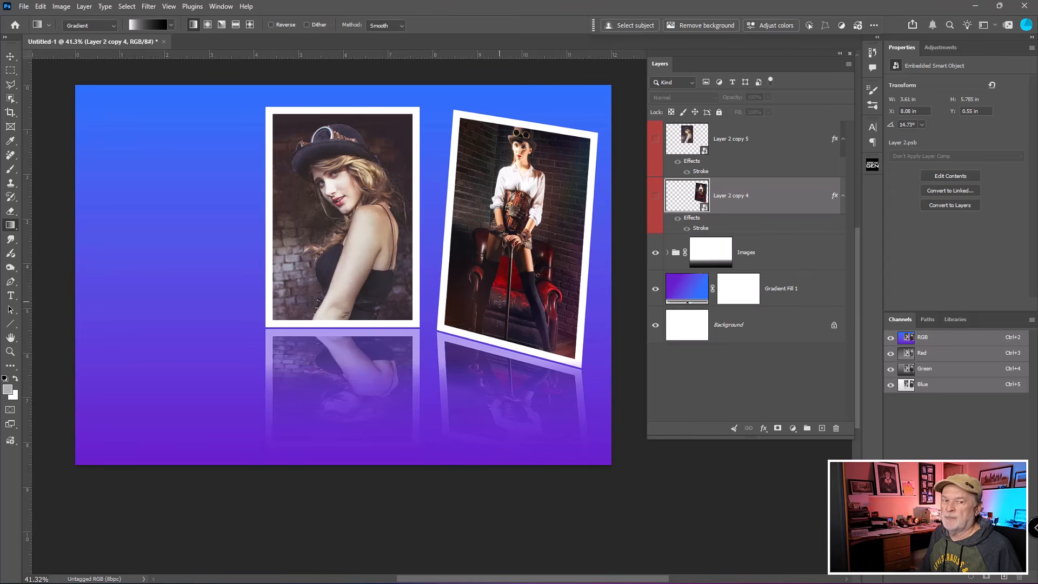
Examine the layers of the Right Image group inside the Images group and the two red-labelled Smart Object layers above it.
{"action": "left_click", "coordinate": [669, 253]}
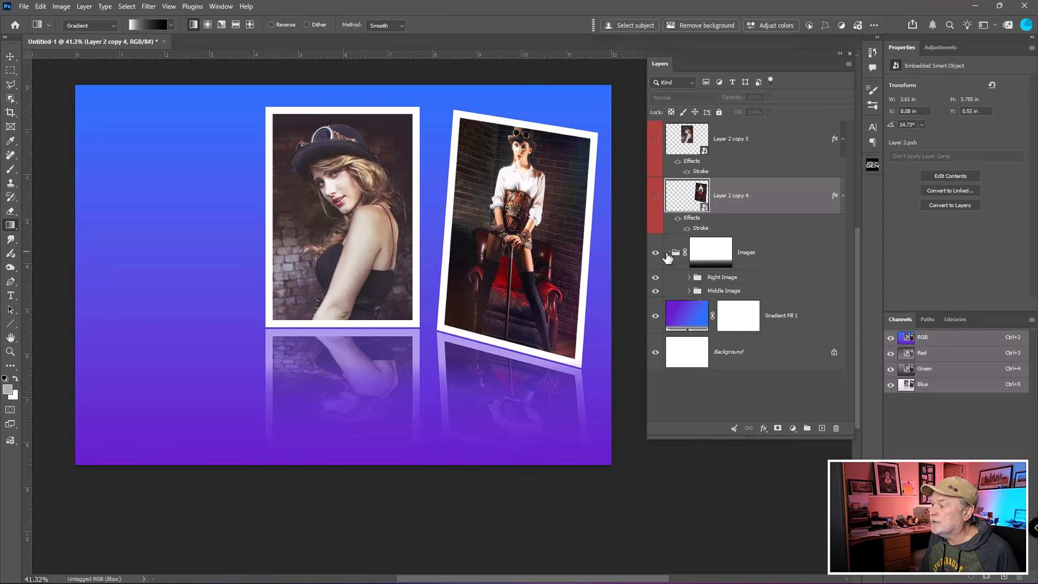
{"action": "left_click", "coordinate": [689, 276]}
{"action": "left_click", "coordinate": [726, 307]}
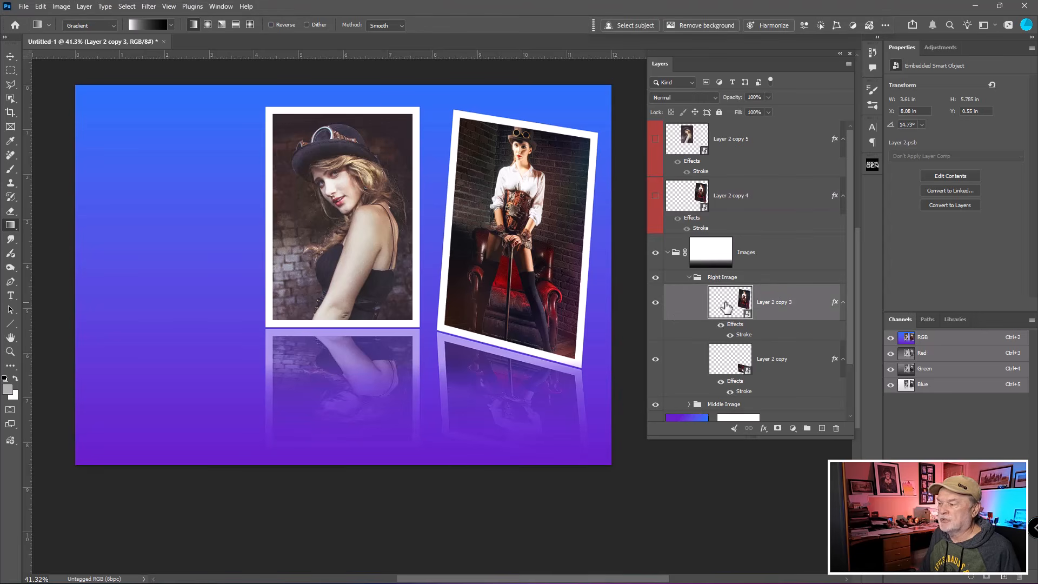
{"action": "left_click", "coordinate": [668, 253]}
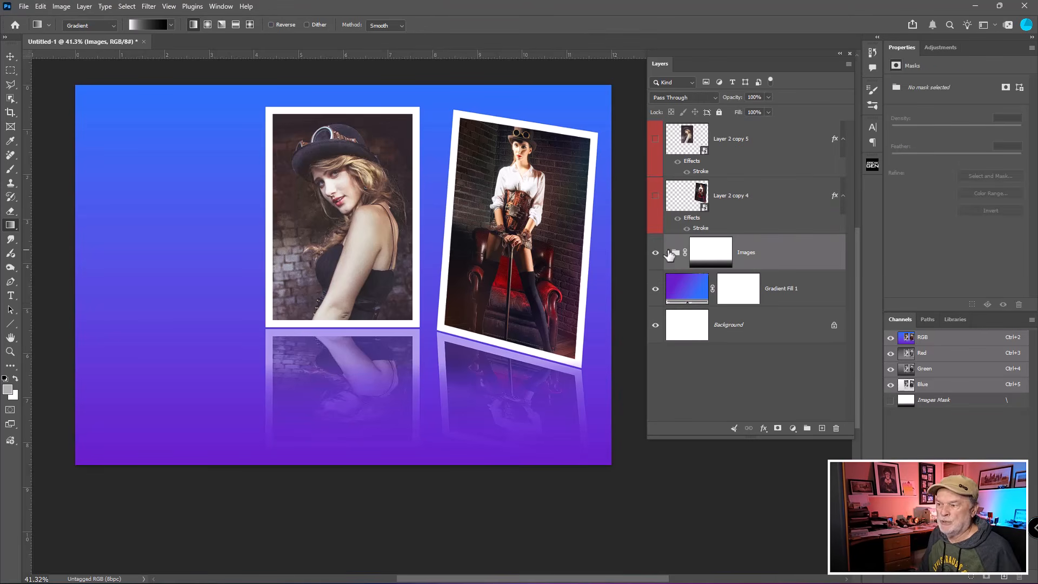
{"action": "left_click", "coordinate": [680, 136]}
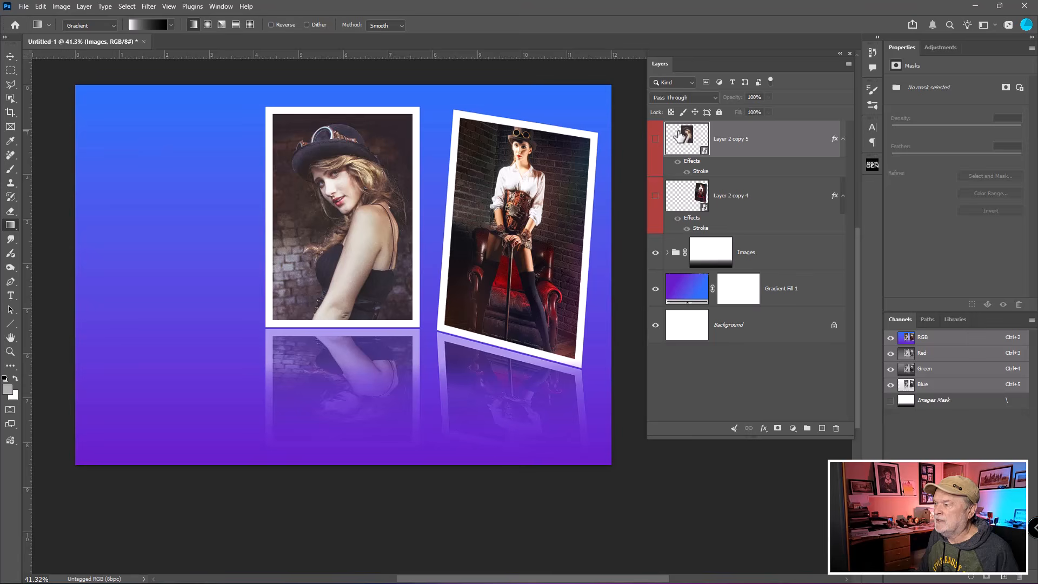
{"action": "left_click", "coordinate": [684, 185]}
{"action": "left_click", "coordinate": [680, 140]}
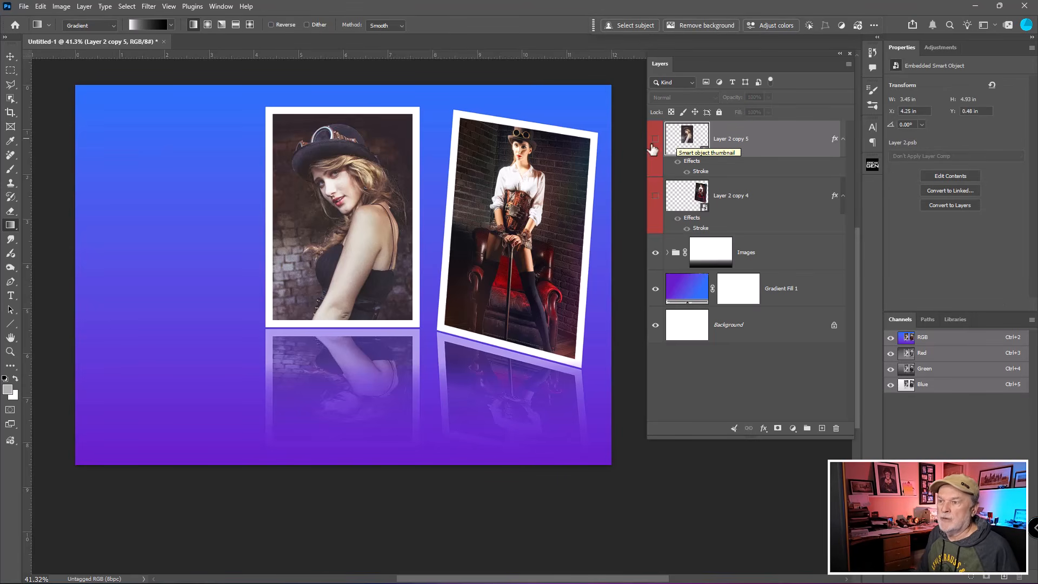
Close the filled test document without saving and open Tri-Template.PSDT from the Sample Images folder as a new document.
{"action": "left_click", "coordinate": [163, 42]}
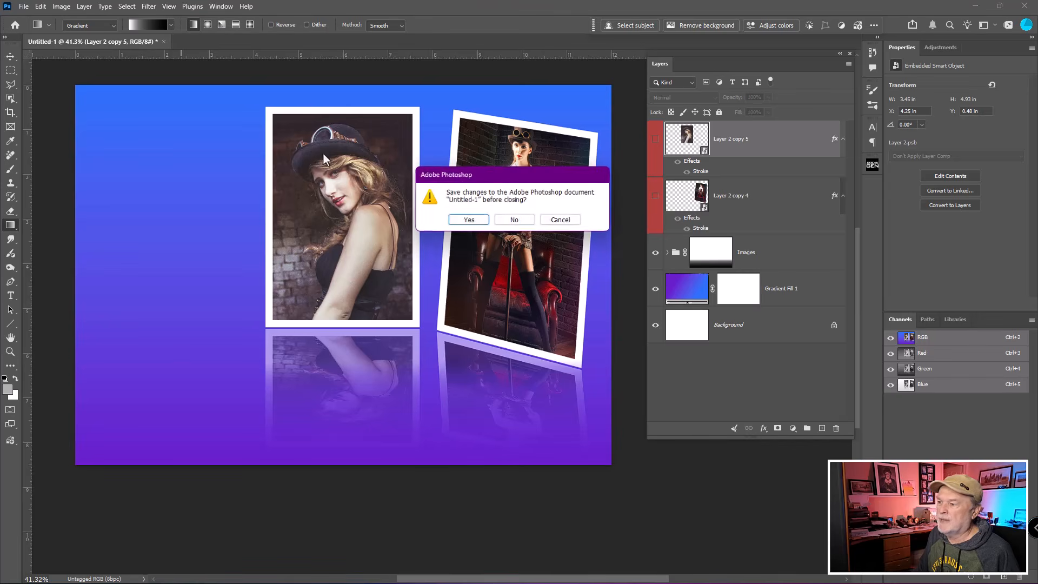
{"action": "left_click", "coordinate": [506, 219]}
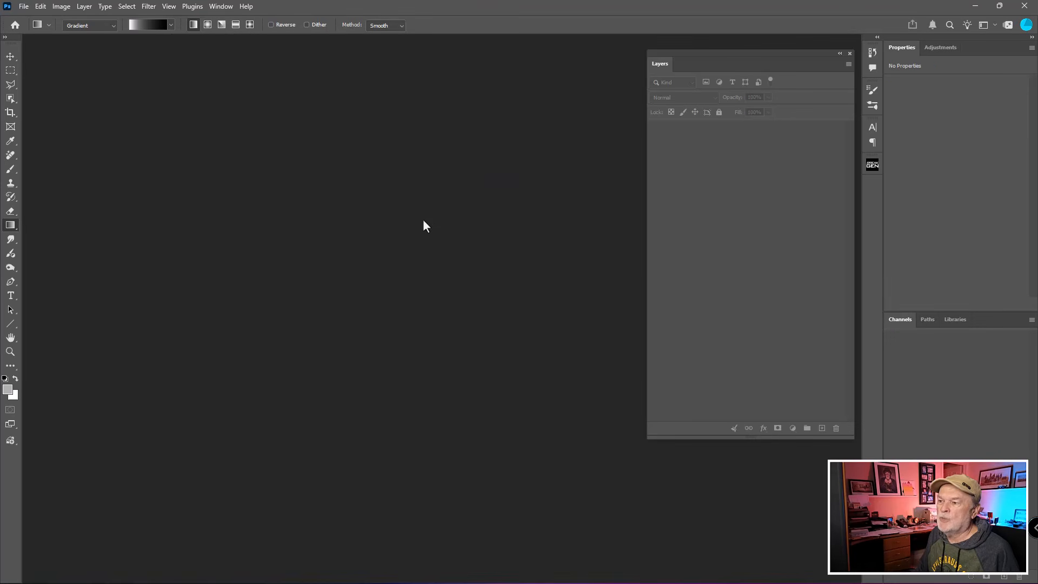
{"action": "key", "text": "ctrl+o"}
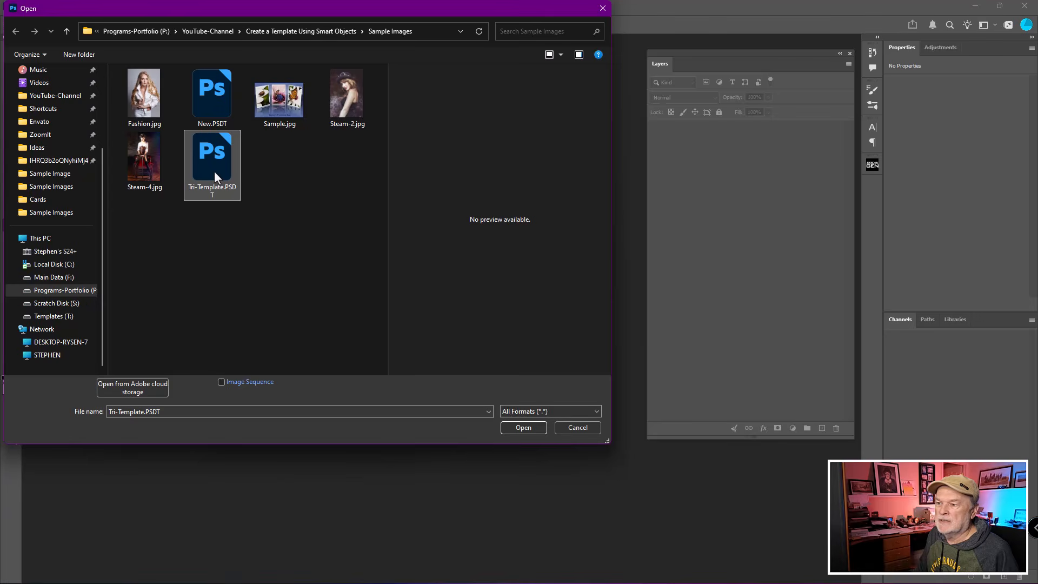
{"action": "double_click", "coordinate": [214, 171]}
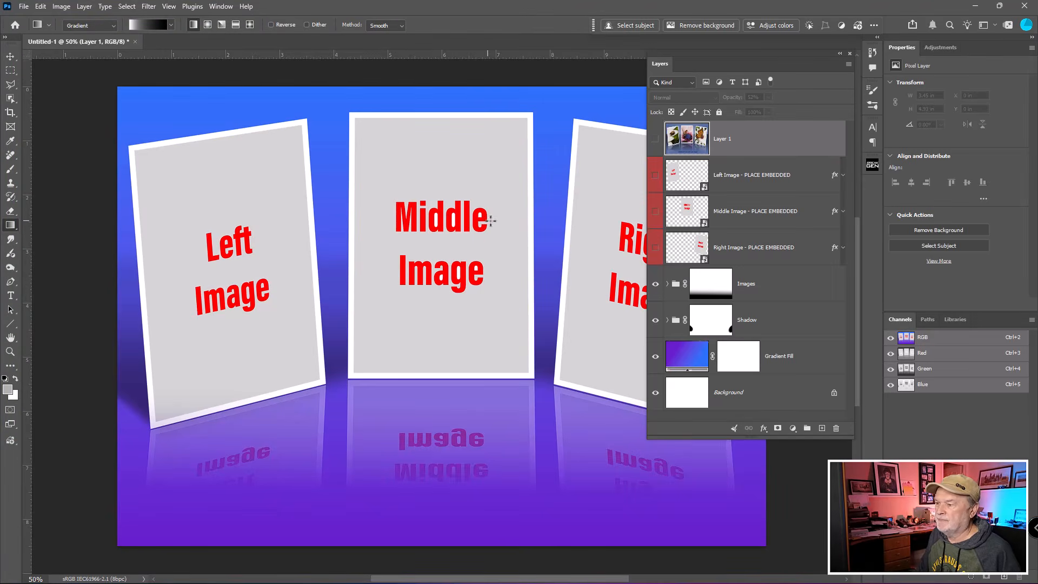
{"action": "scroll", "coordinate": [490, 220], "scroll_direction": "down", "scroll_amount": 4}
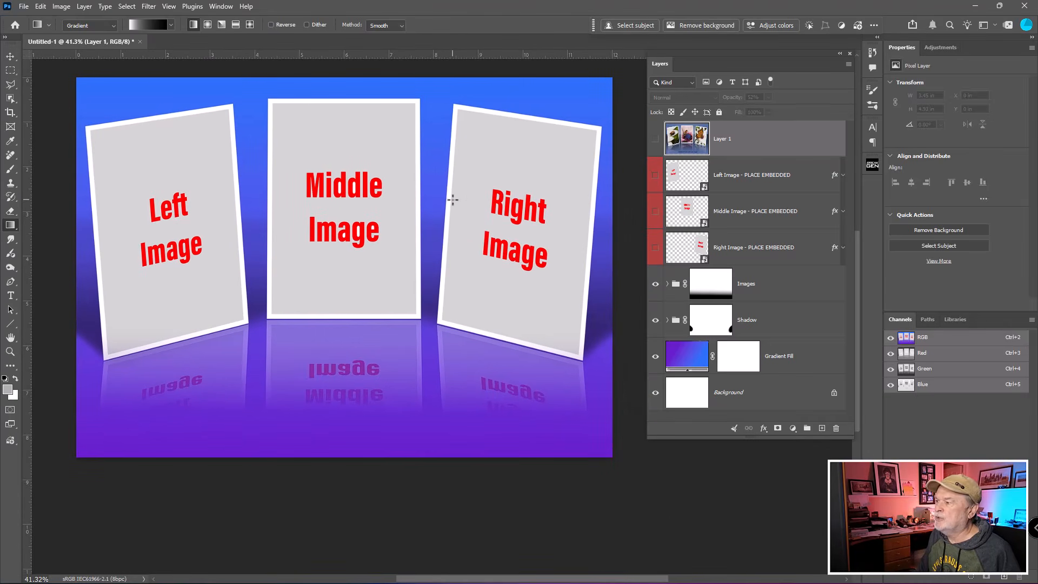
Show and hide the sample layout on Layer 1 to compare it with the three-frame template, then delete that layer.
{"action": "left_click", "coordinate": [656, 139]}
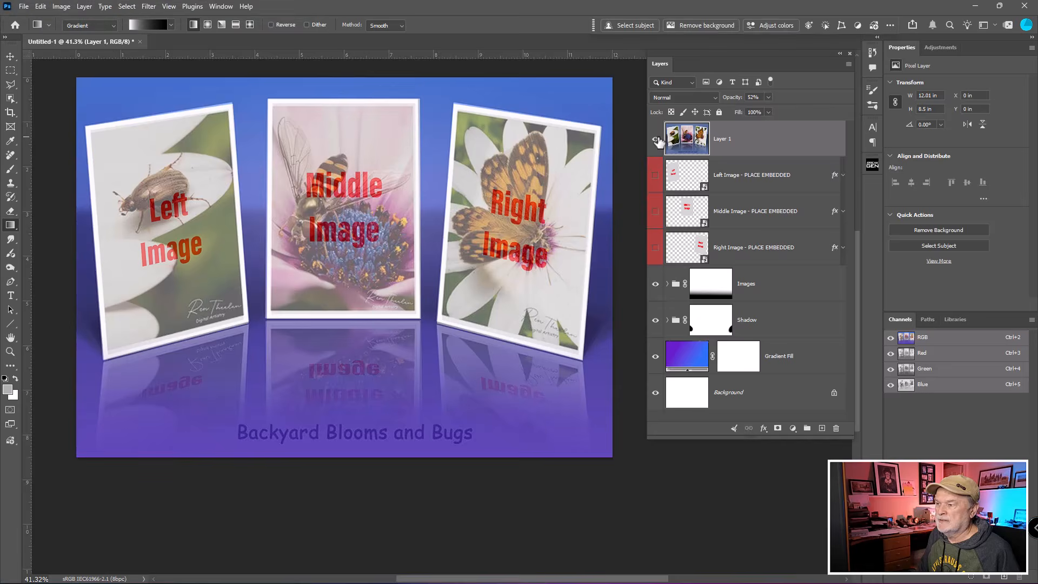
{"action": "left_click", "coordinate": [656, 140]}
{"action": "left_click", "coordinate": [657, 140]}
{"action": "left_click", "coordinate": [656, 140]}
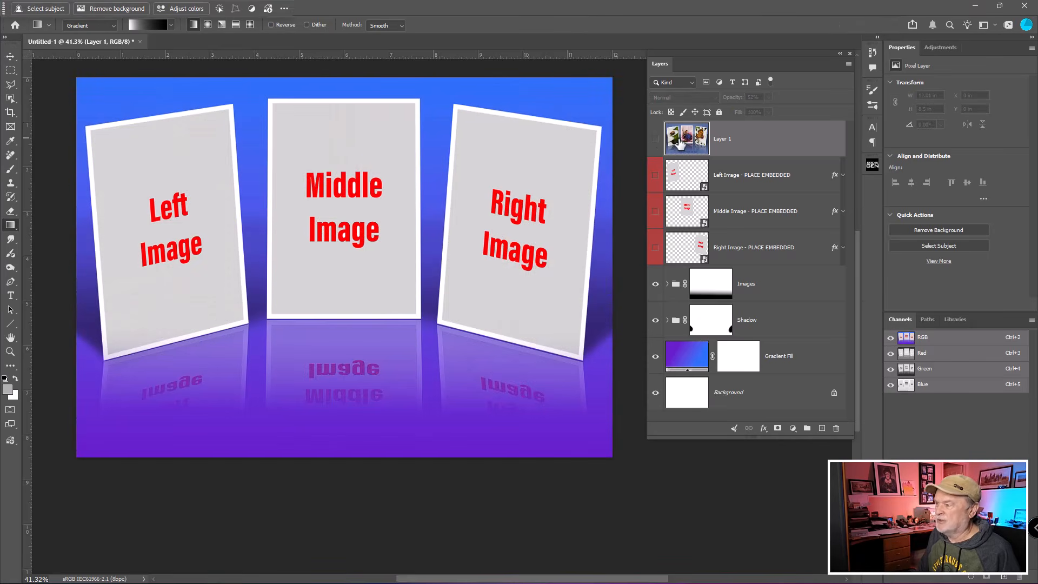
{"action": "key", "text": "Delete"}
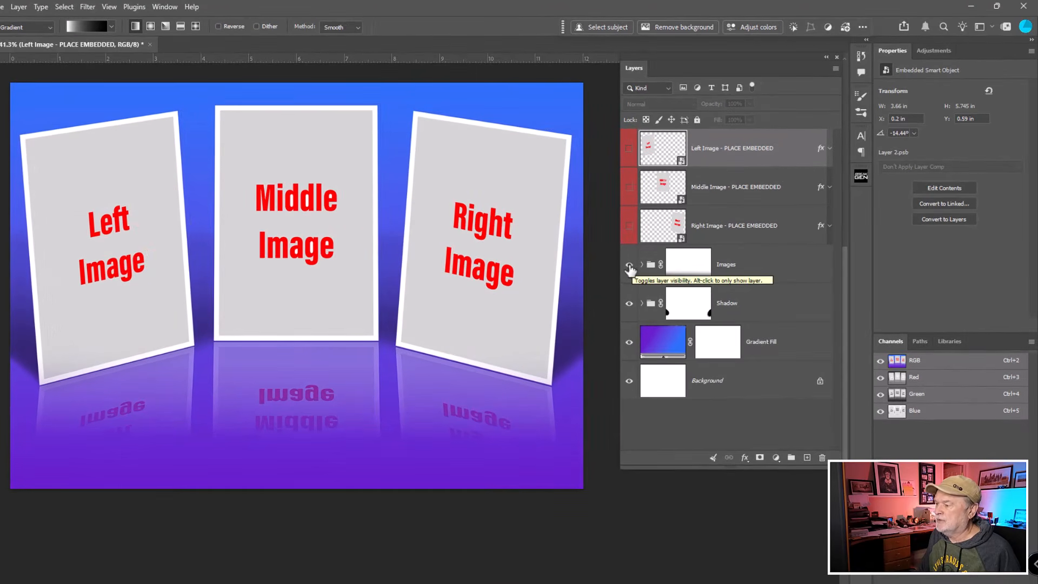
Compare the three-frame layout with the Images group hidden and shown, and then with the Shadow group hidden and shown.
{"action": "left_click", "coordinate": [629, 265]}
{"action": "left_click", "coordinate": [629, 264]}
{"action": "left_click", "coordinate": [630, 265]}
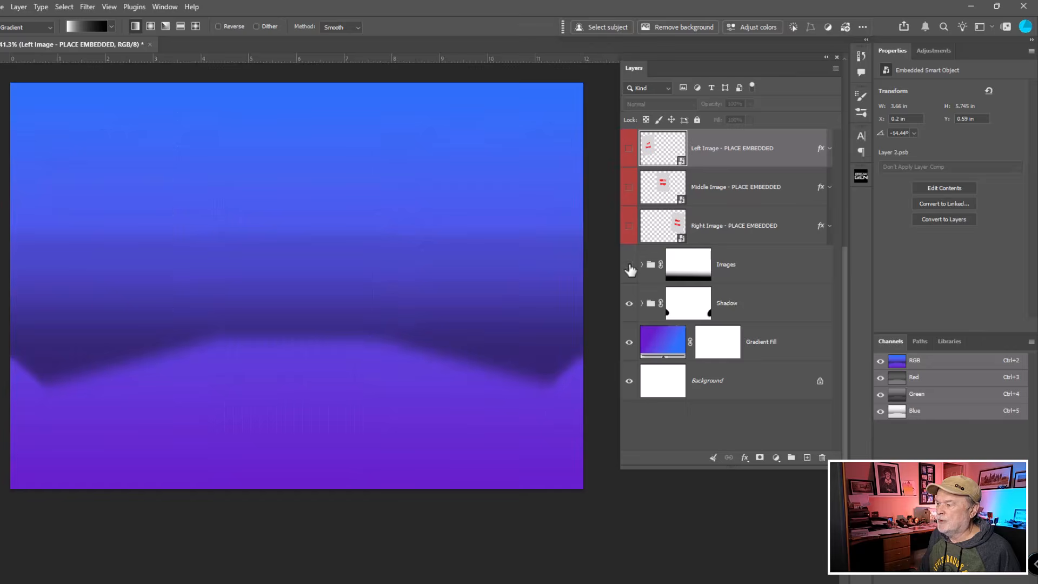
{"action": "left_click", "coordinate": [629, 265]}
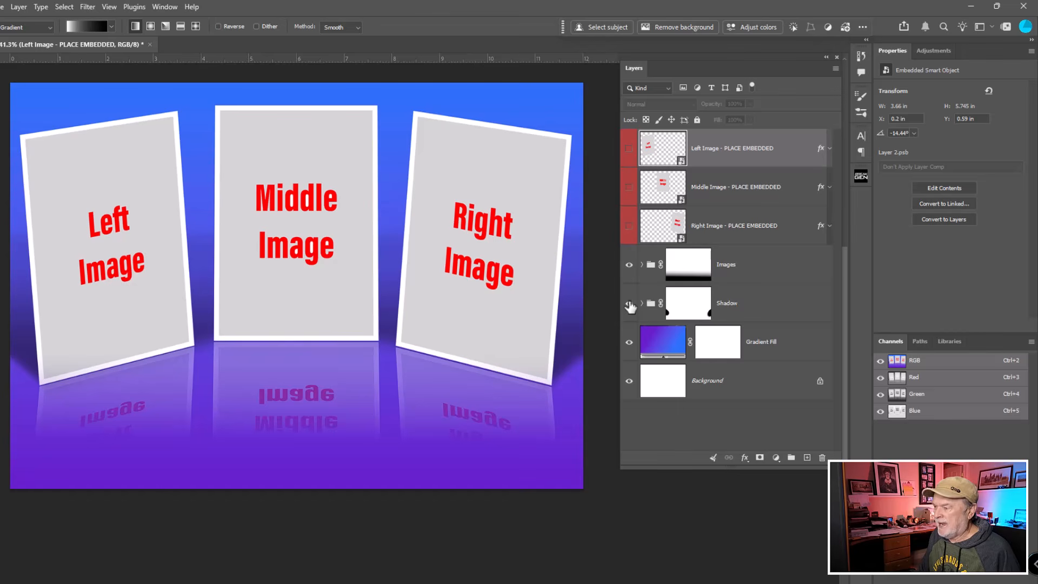
{"action": "left_click", "coordinate": [630, 304]}
{"action": "left_click", "coordinate": [629, 304]}
{"action": "left_click", "coordinate": [629, 304]}
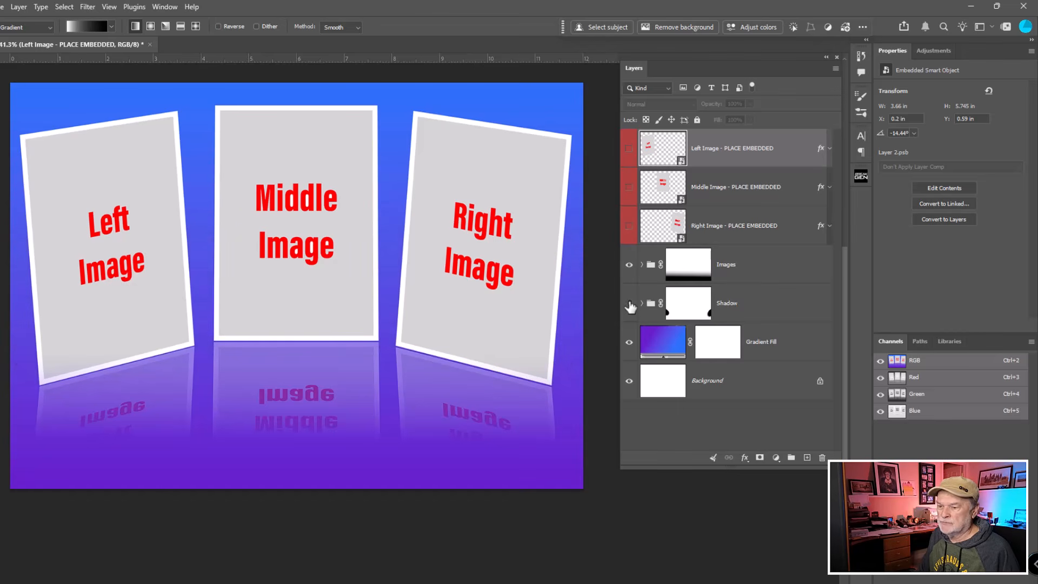
{"action": "left_click", "coordinate": [630, 305]}
{"action": "left_click", "coordinate": [630, 305]}
{"action": "left_click", "coordinate": [629, 305]}
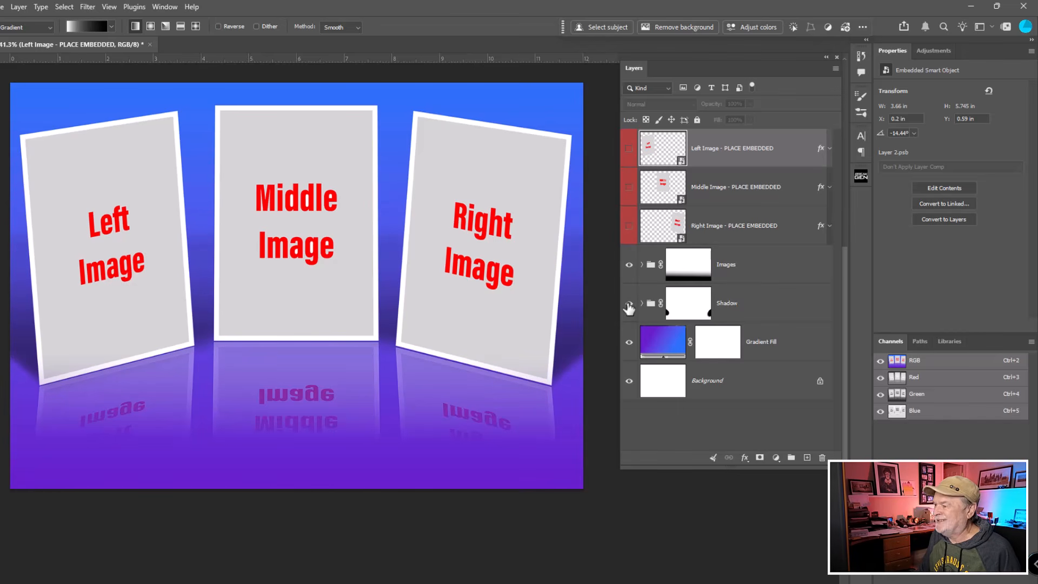
Examine the Left Image group and its Reflection subgroup inside the Images group, then collapse the groups again.
{"action": "left_click", "coordinate": [681, 303]}
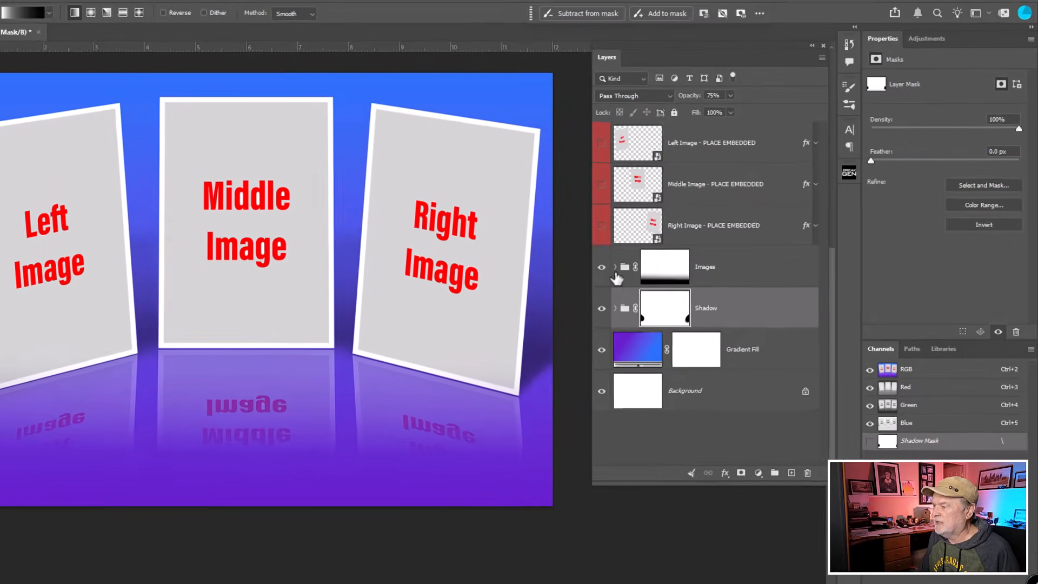
{"action": "left_click", "coordinate": [615, 267]}
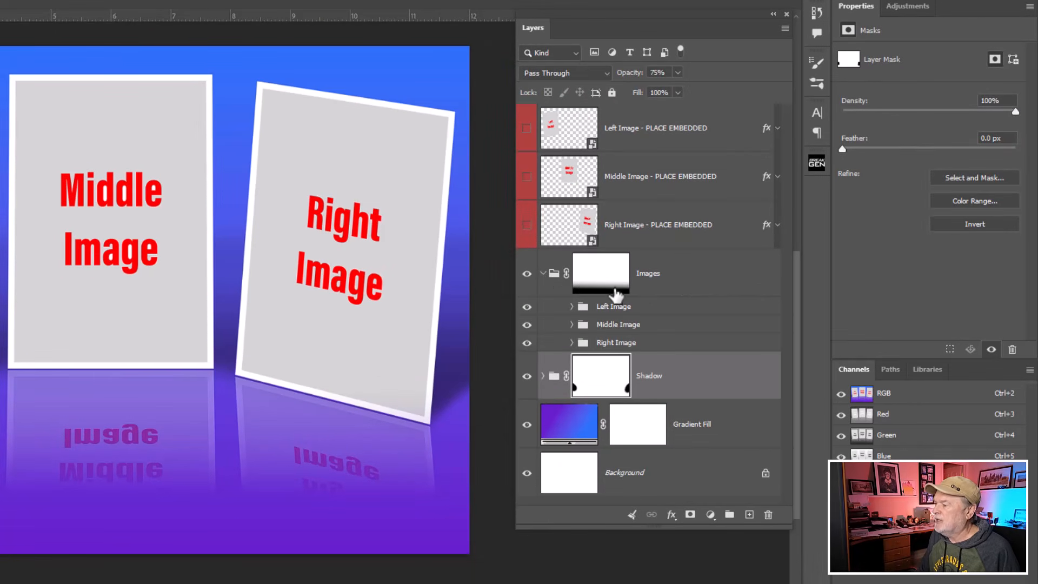
{"action": "left_click", "coordinate": [571, 306]}
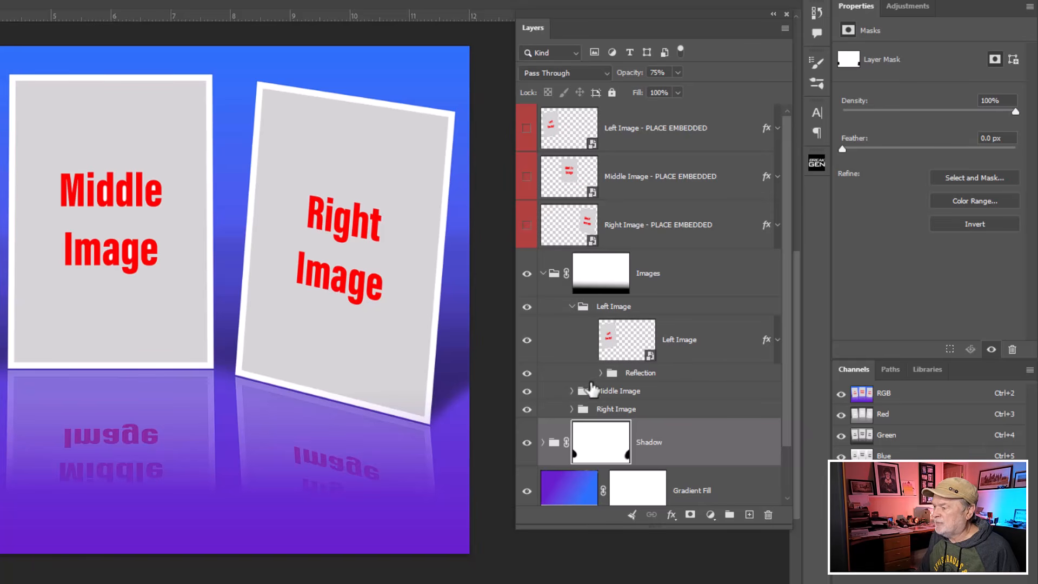
{"action": "left_click", "coordinate": [600, 372]}
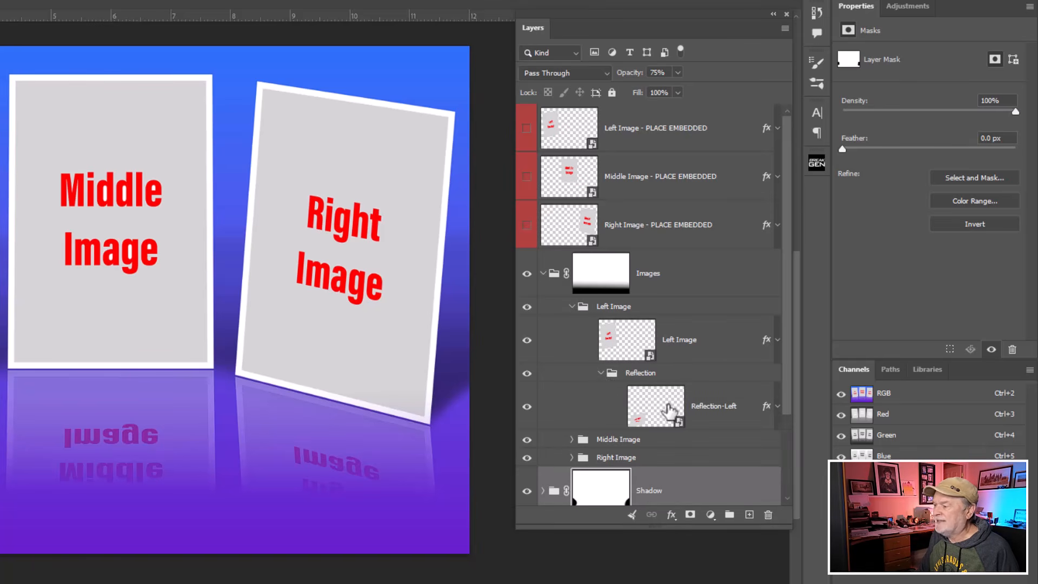
{"action": "left_click", "coordinate": [601, 373]}
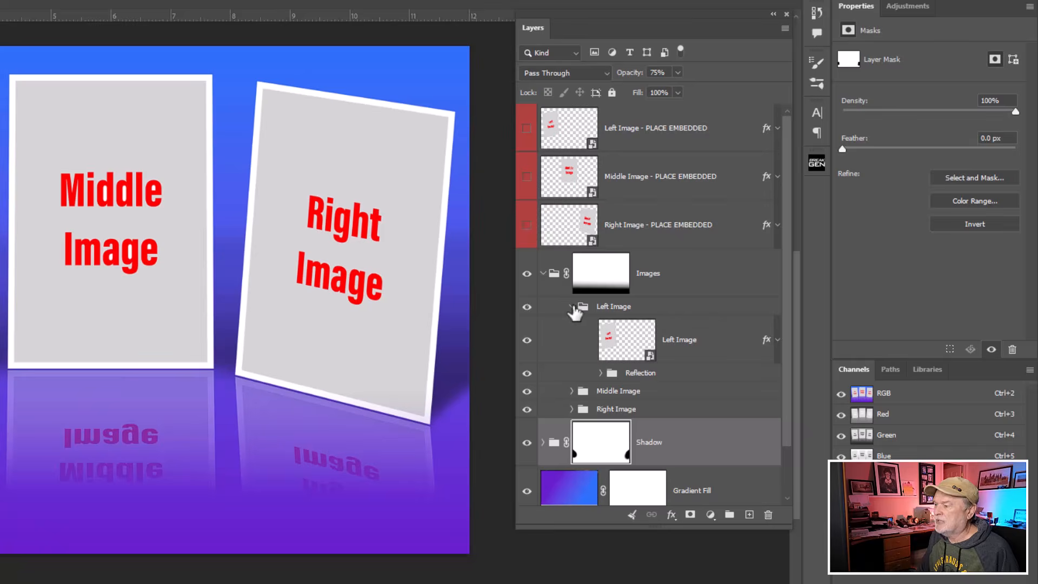
{"action": "left_click", "coordinate": [572, 306]}
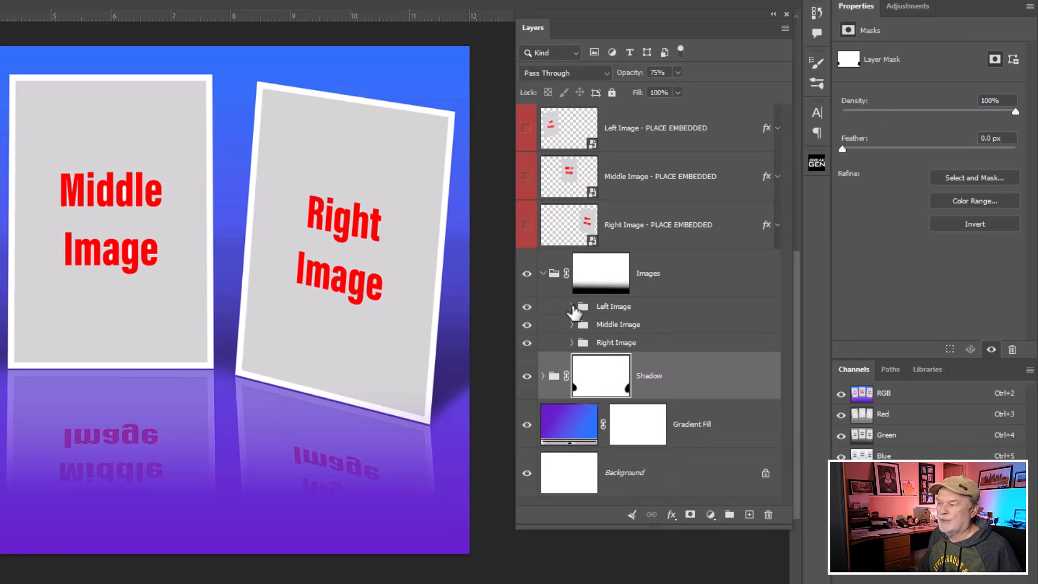
{"action": "left_click", "coordinate": [544, 273]}
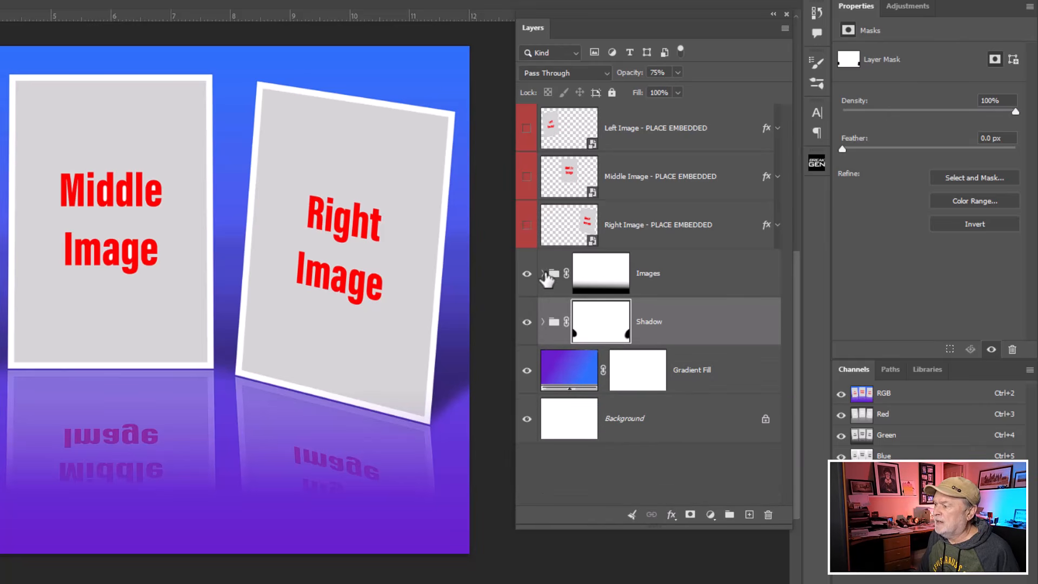
Review the three red-labelled PLACE EMBEDDED Smart Object layers, ending with the Left Image one selected.
{"action": "left_click", "coordinate": [579, 142]}
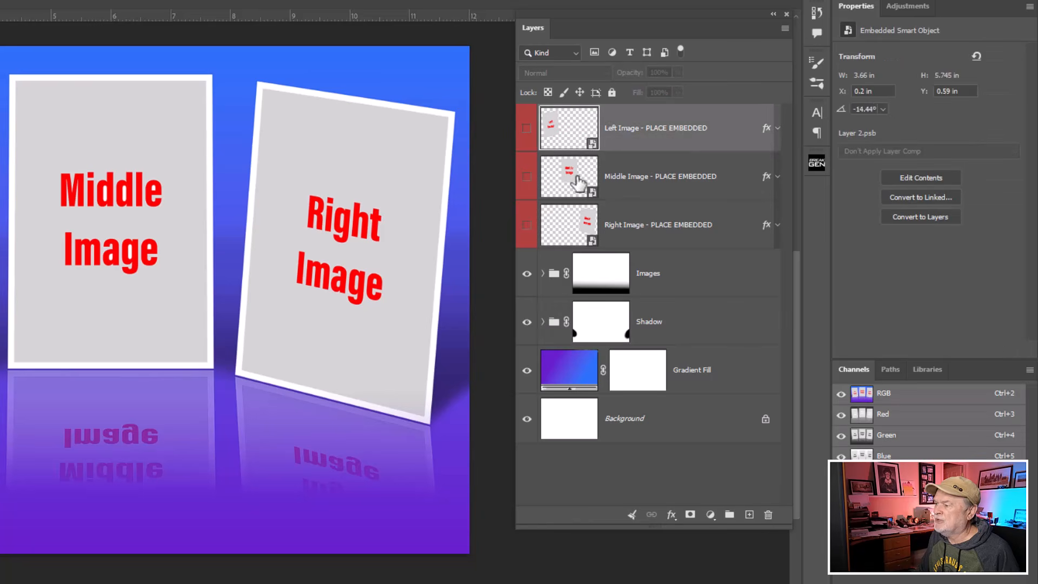
{"action": "left_click", "coordinate": [576, 183]}
{"action": "left_click", "coordinate": [571, 228]}
{"action": "left_click", "coordinate": [572, 133]}
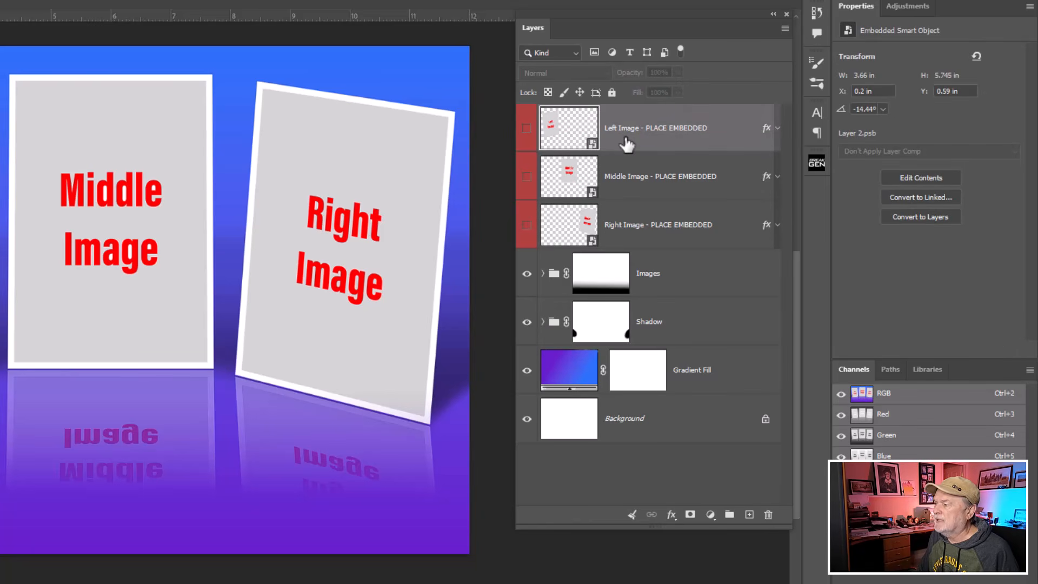